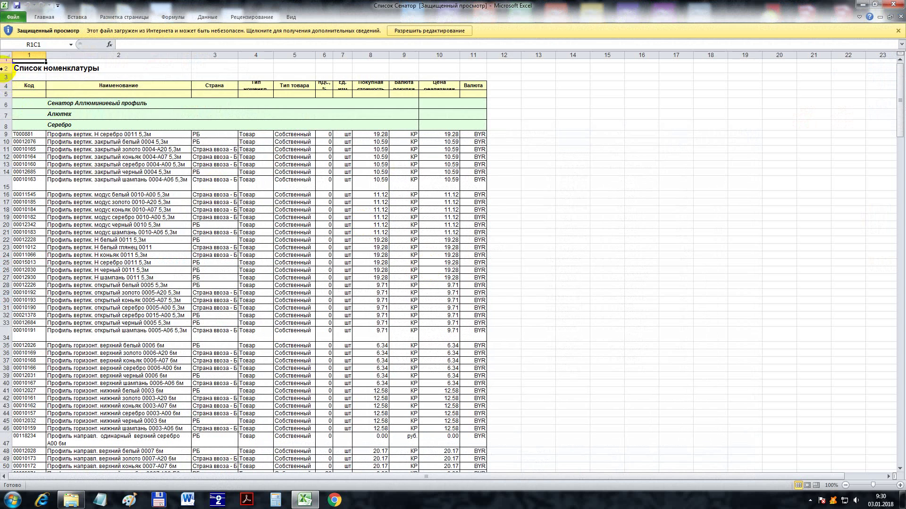
- Enable editing of the protected Сенатор workbook
left_click_drag(2, 68, 6, 122)
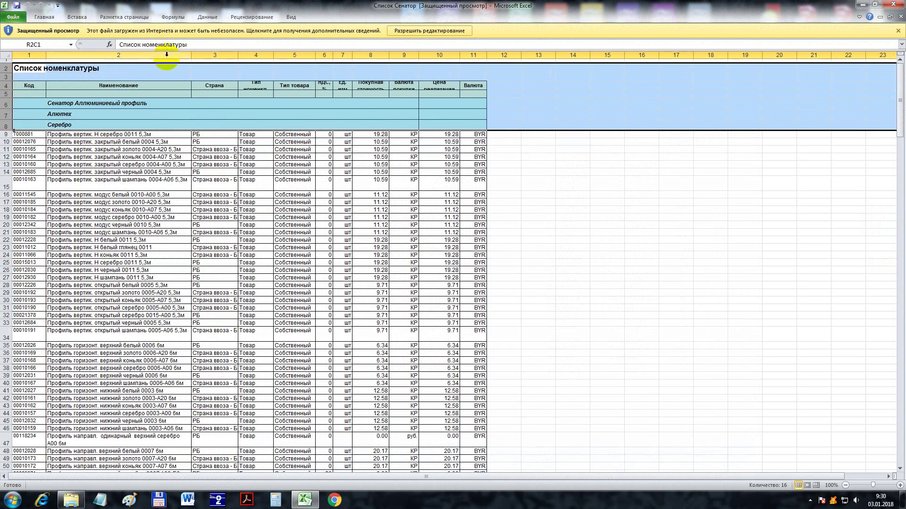
left_click_drag(217, 55, 401, 54)
right_click(223, 55)
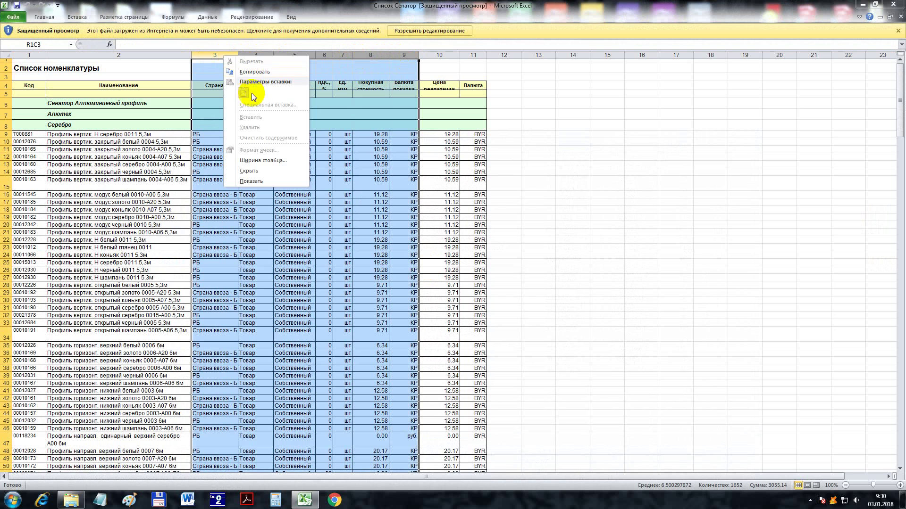
left_click(420, 30)
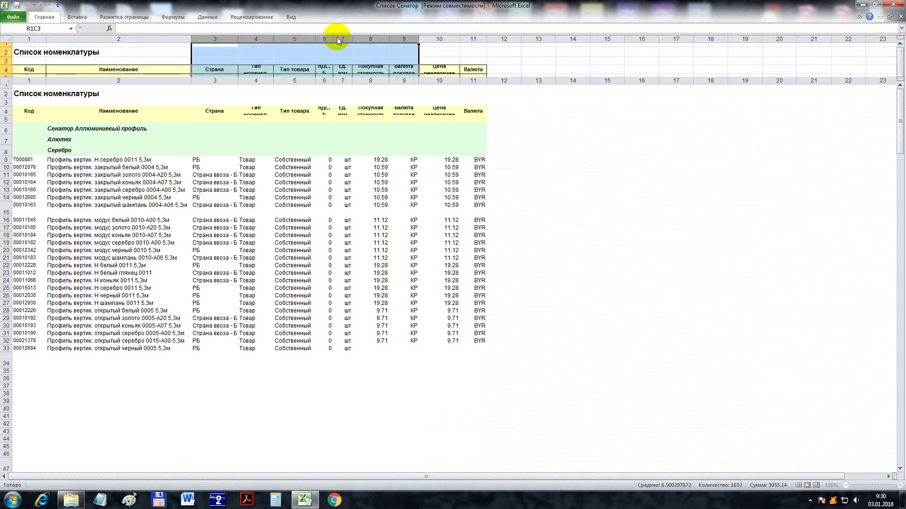
- Delete columns 3–9 and then the Валюта column, keeping code, name and price
left_click_drag(213, 80, 401, 80)
right_click(211, 79)
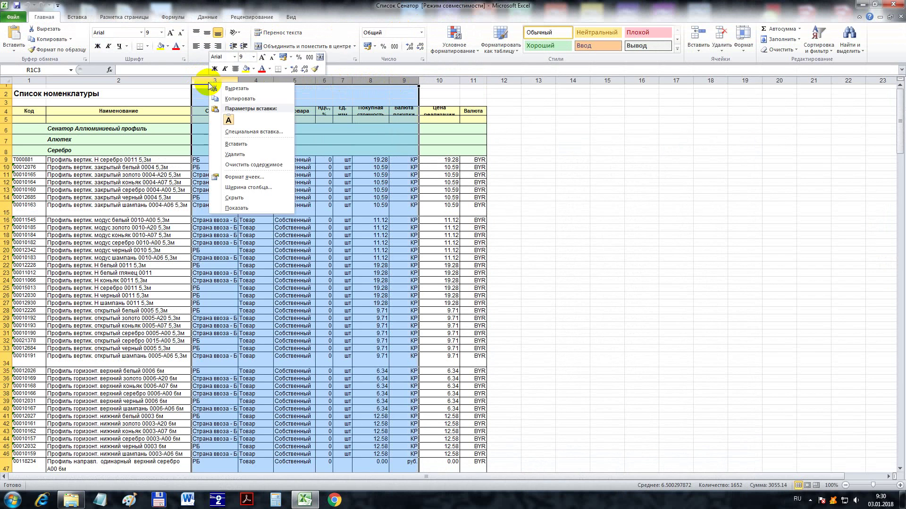
left_click(237, 154)
left_click(246, 79)
right_click(251, 79)
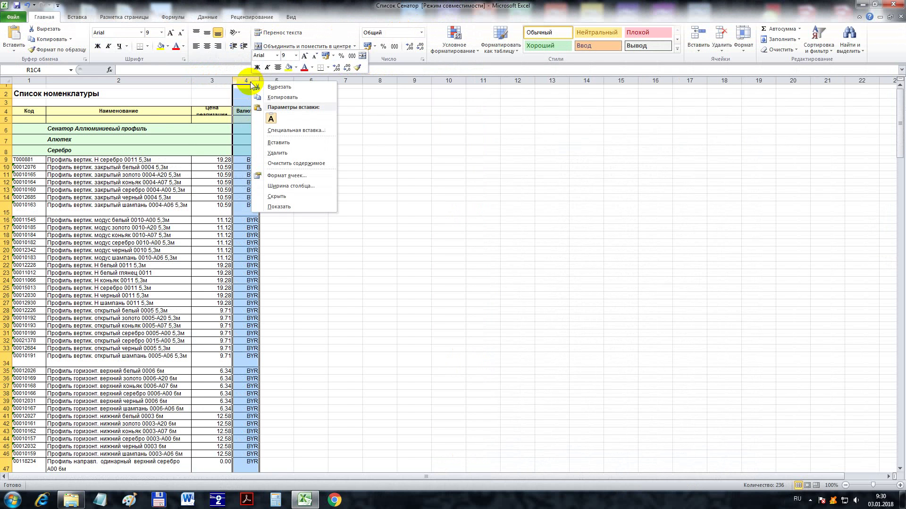
left_click(286, 154)
- Delete the title and header rows 2–8
left_click_drag(5, 94, 8, 151)
right_click(7, 94)
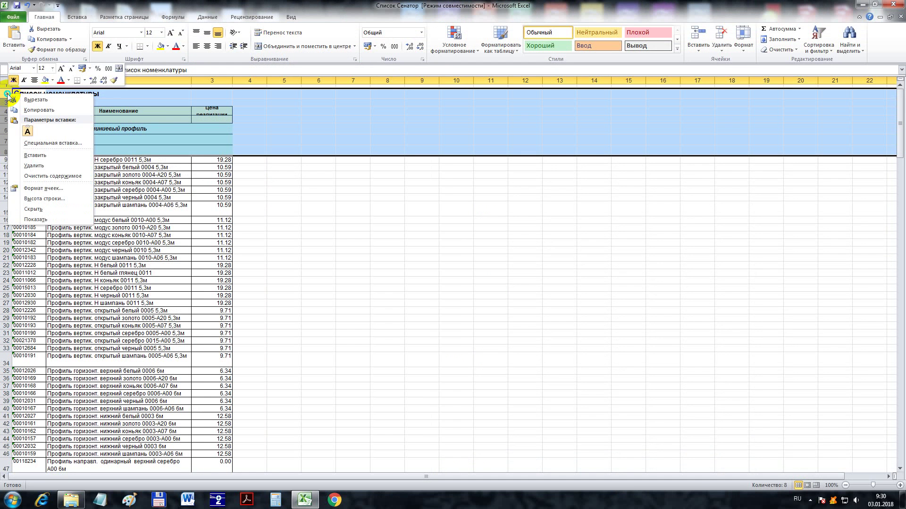
left_click(41, 166)
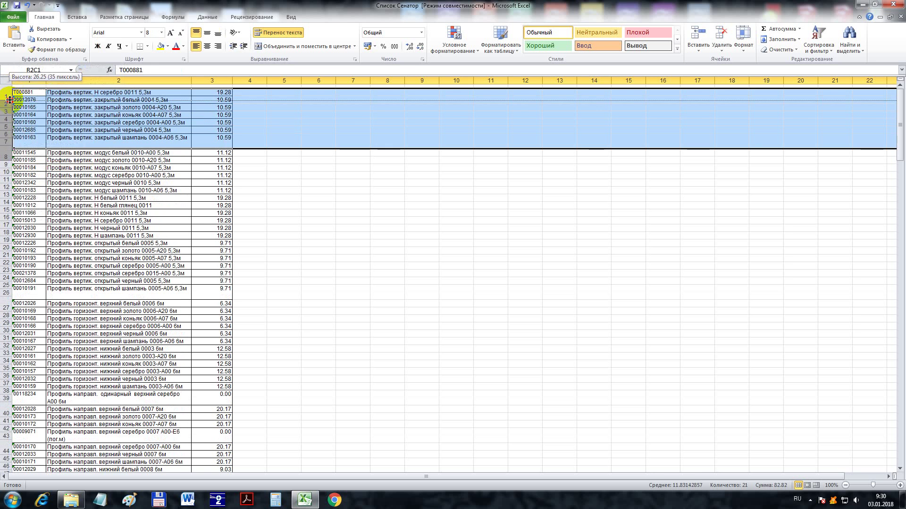
- Delete the Анжеса, Белкомандоркомплект and Галерея фурнитуры heading rows
scroll(56, 295, "down", 3)
scroll(56, 295, "down", 9)
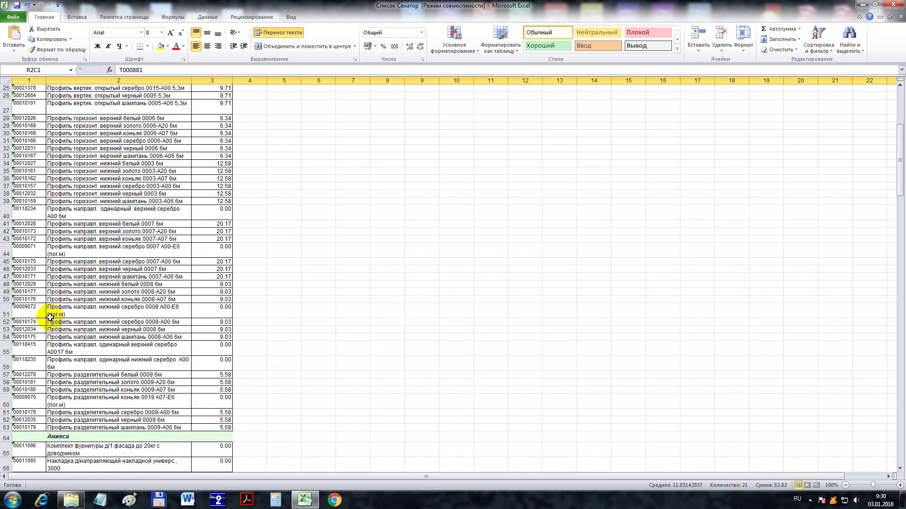
left_click(6, 340)
right_click(6, 340)
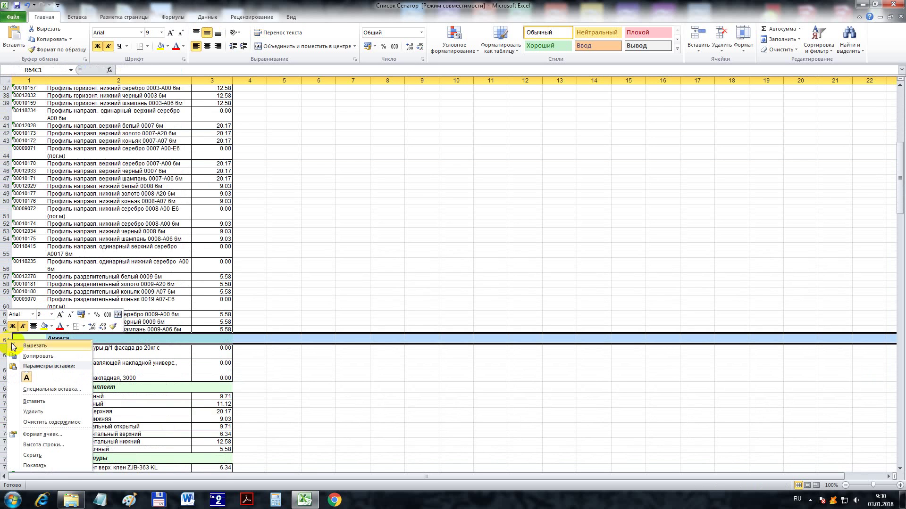
left_click(28, 405)
left_click(4, 376)
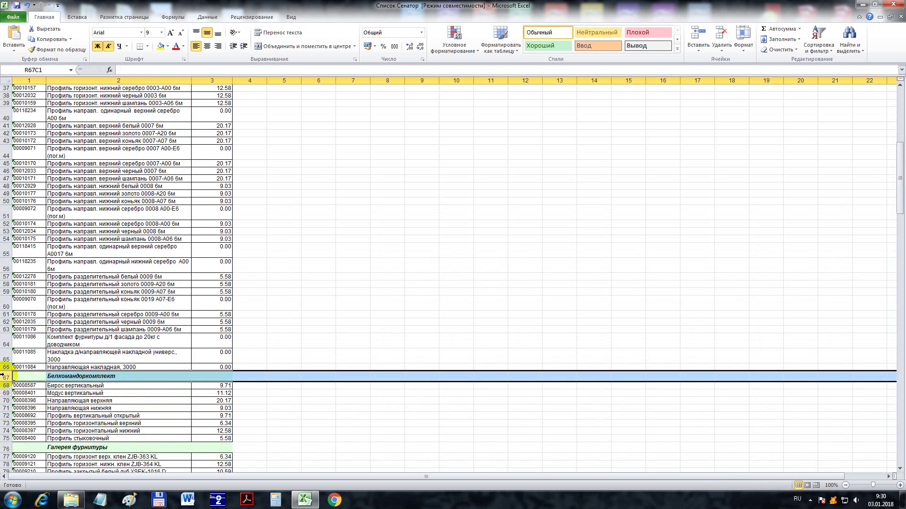
right_click(3, 376)
left_click(37, 314)
scroll(37, 400, "down", 3)
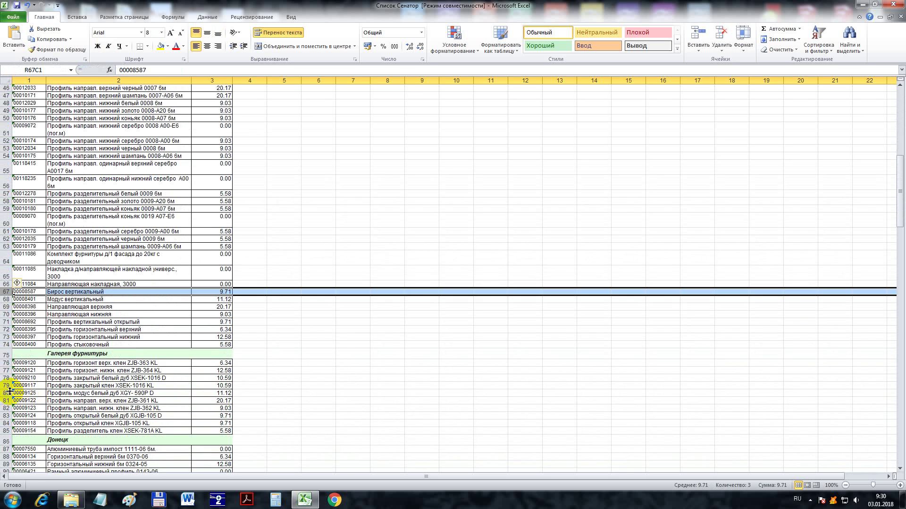
right_click(6, 354)
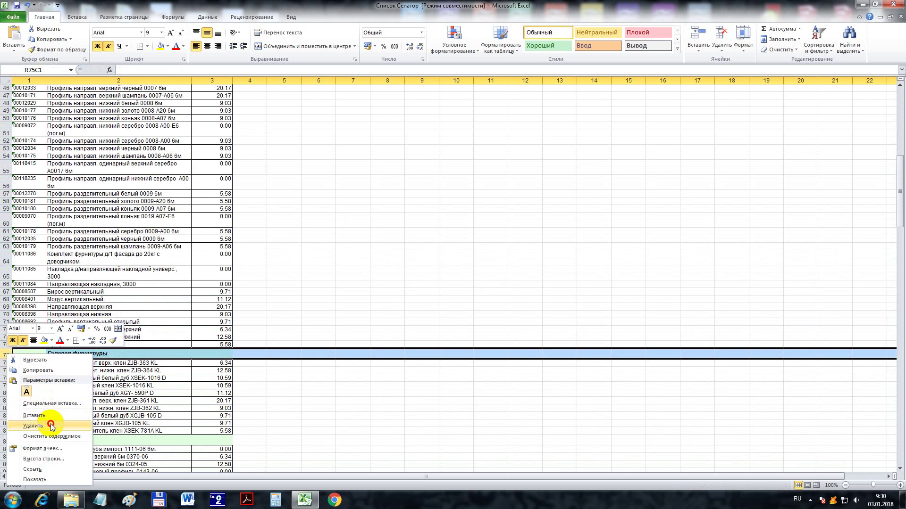
left_click(51, 426)
- Delete the Донецк, КДМ Конструкция, wardrobe components and Профиль фасадный heading rows, plus the heading between Донецк and КДМ Конструкция
left_click(4, 353)
right_click(3, 353)
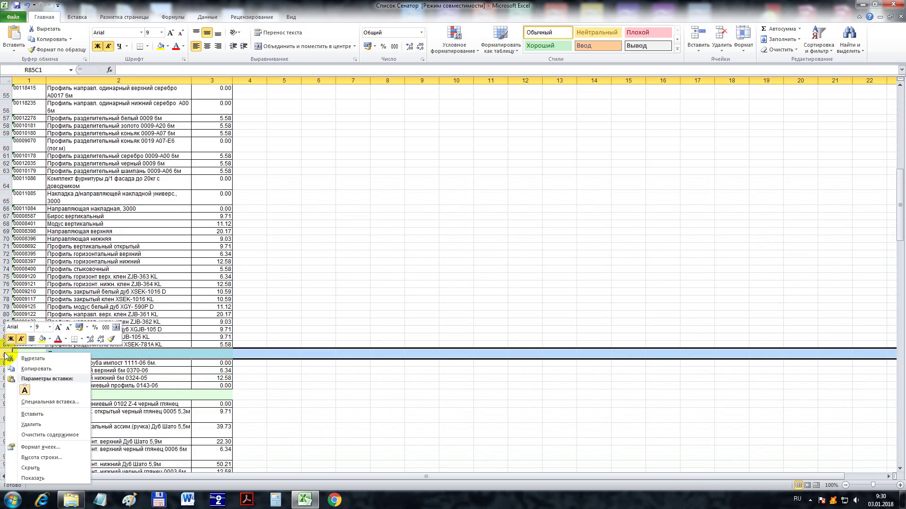
left_click(47, 426)
right_click(4, 385)
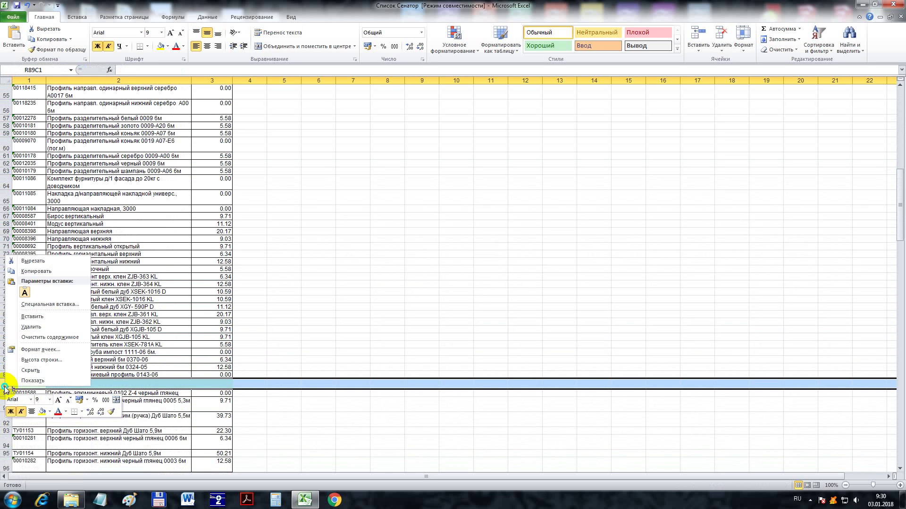
left_click(35, 328)
scroll(11, 400, "down", 6)
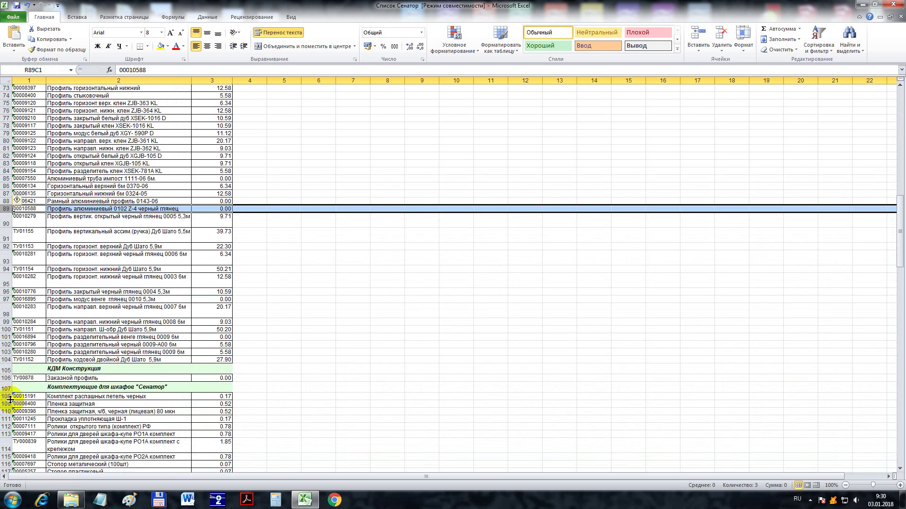
right_click(8, 372)
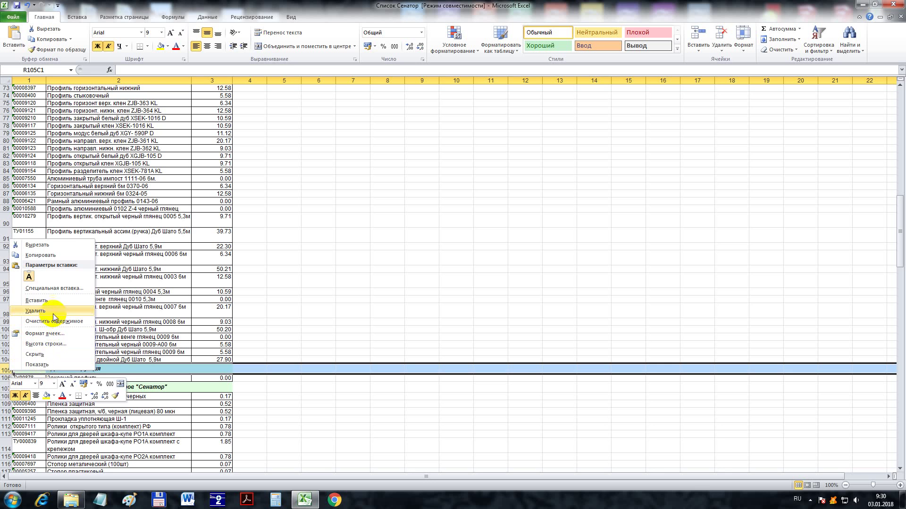
left_click(35, 311)
right_click(7, 377)
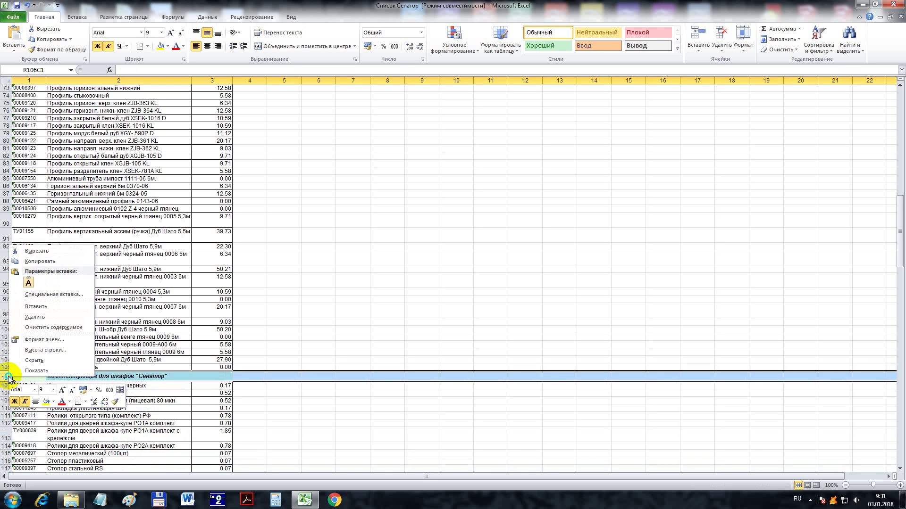
left_click(42, 317)
scroll(19, 410, "down", 6)
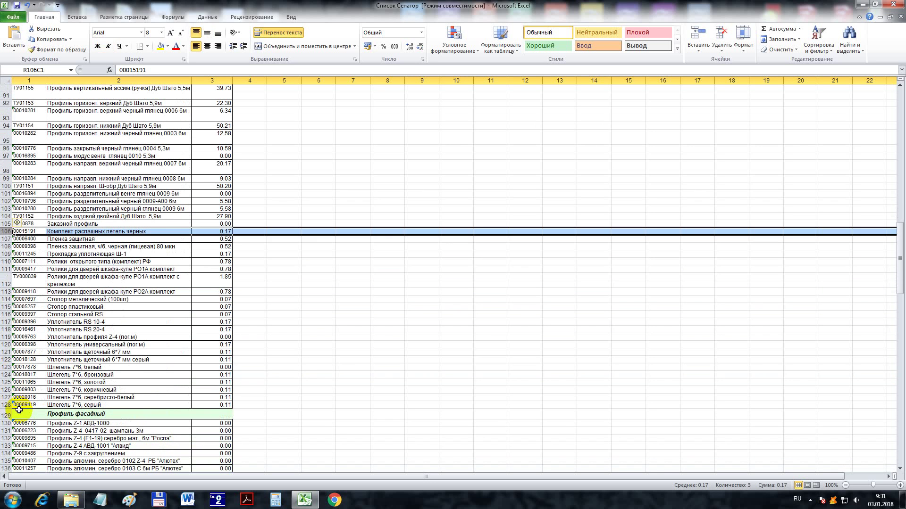
right_click(6, 414)
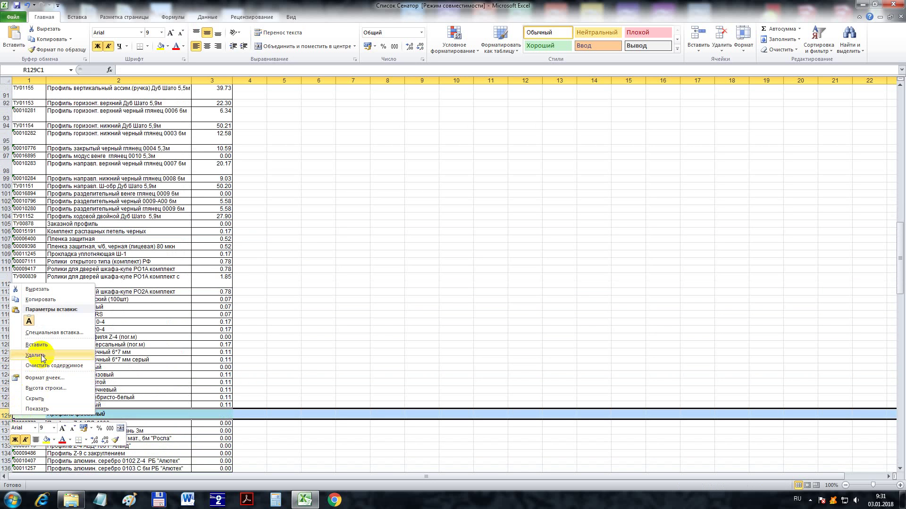
left_click(33, 354)
- Delete the Росла, Смоленск and Стекло heading rows
scroll(14, 401, "down", 6)
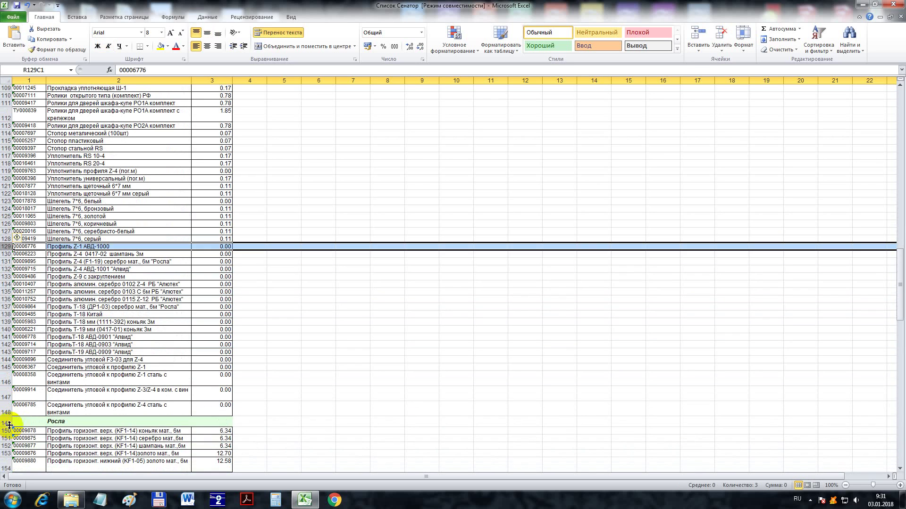
left_click(9, 423)
right_click(9, 423)
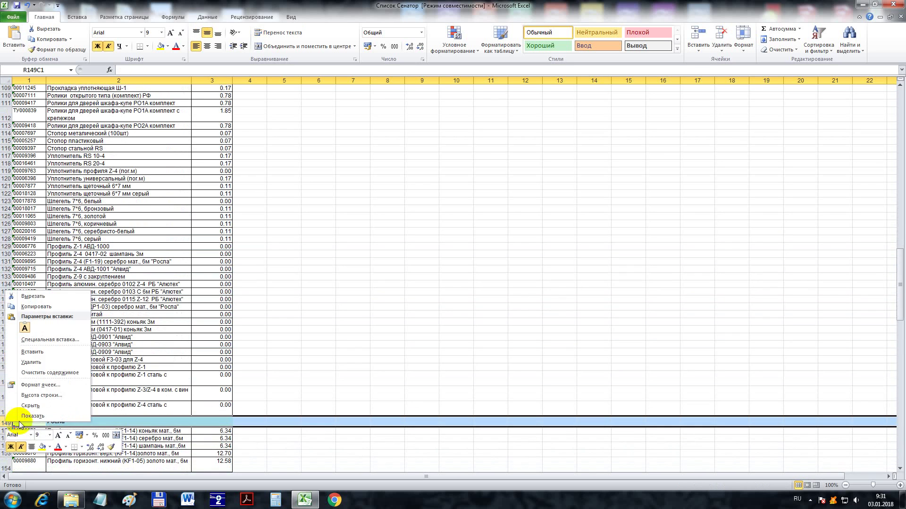
left_click(50, 363)
scroll(6, 412, "down", 16)
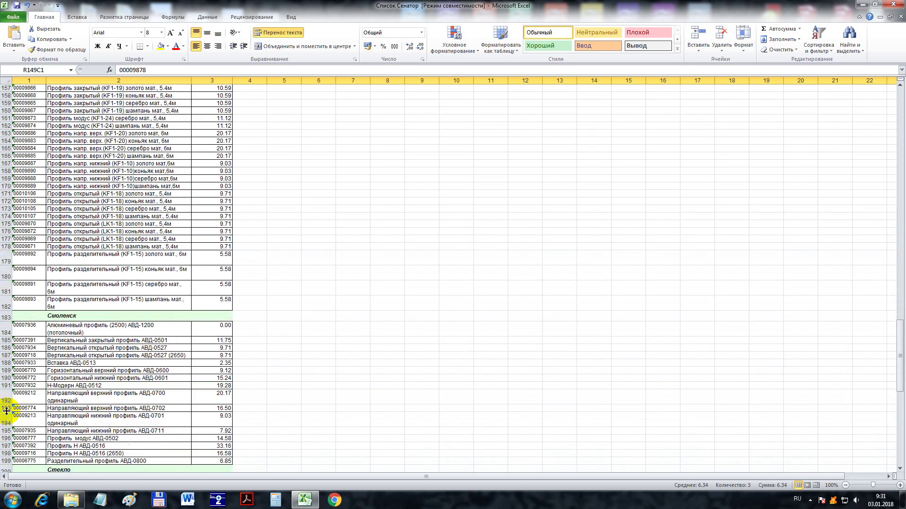
left_click(7, 316)
right_click(6, 316)
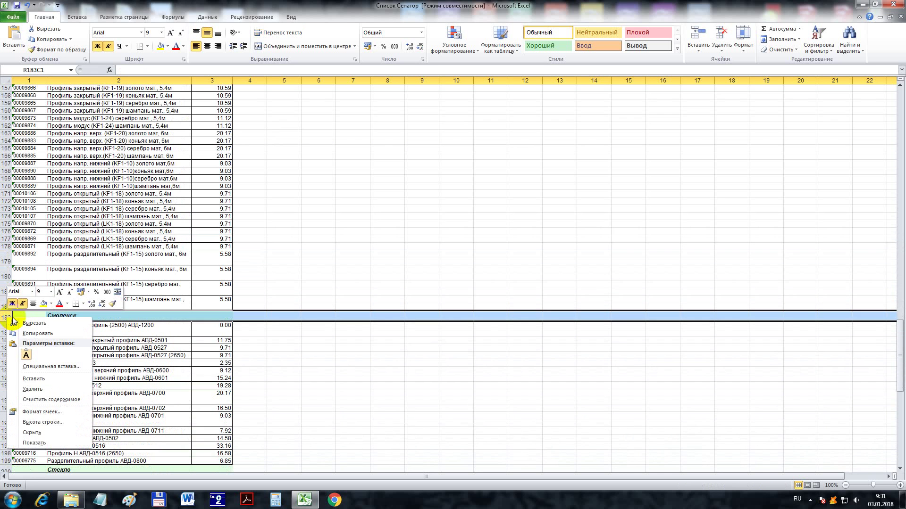
left_click(42, 389)
scroll(7, 391, "down", 4)
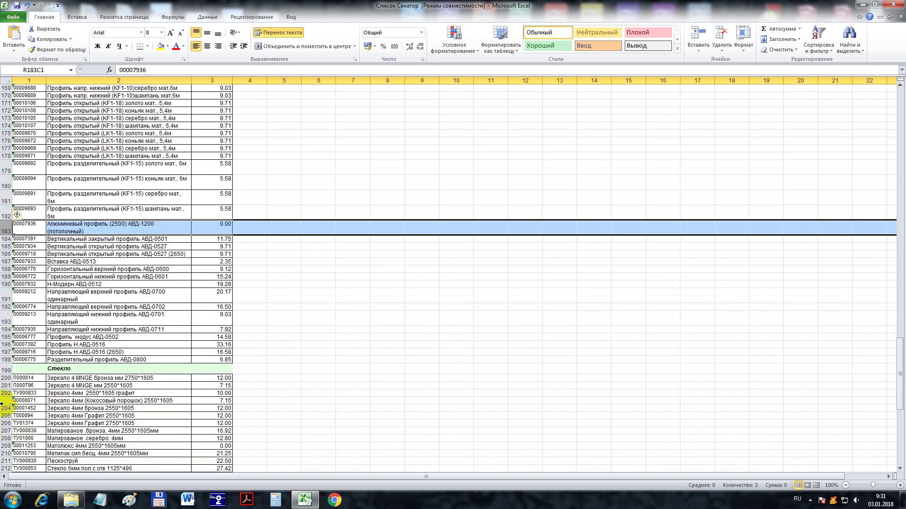
left_click(6, 368)
right_click(7, 369)
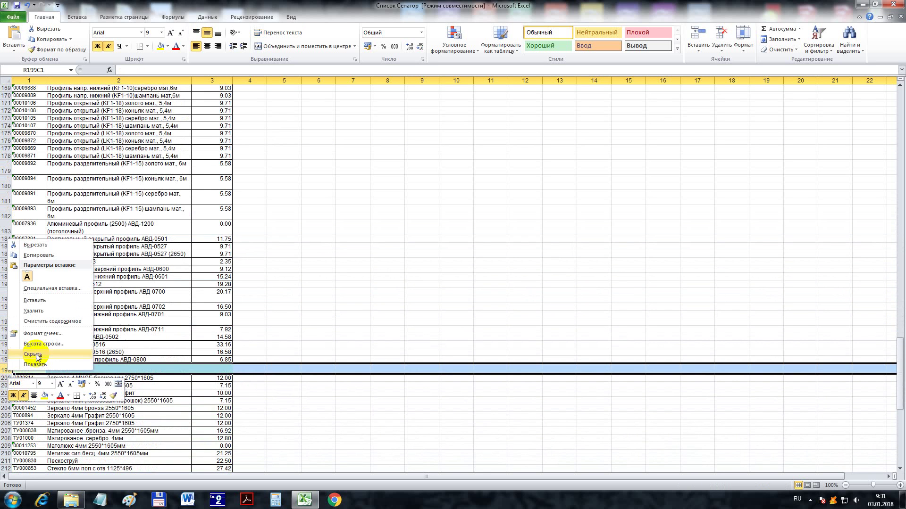
left_click(43, 312)
scroll(15, 424, "down", 15)
scroll(21, 420, "up", 10)
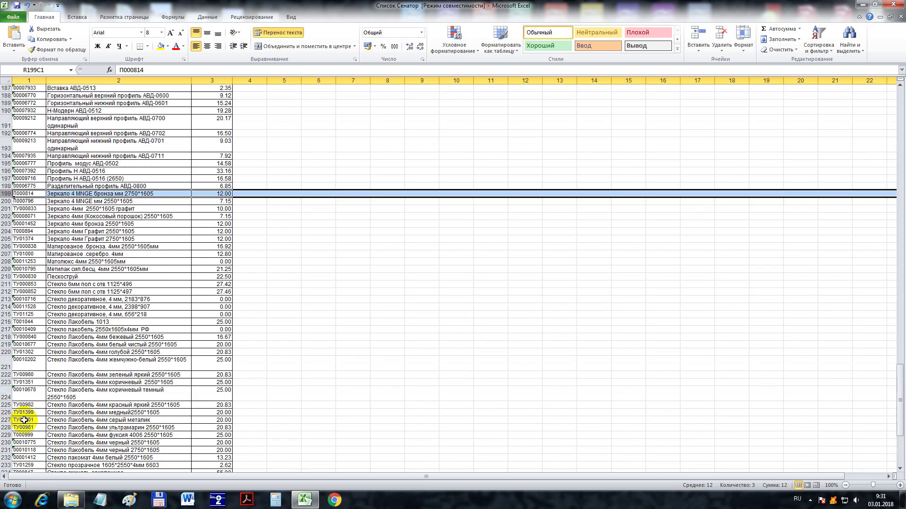
scroll(24, 420, "up", 15)
- Open Список Эггер 18мм Румыния from Export_1C and select its ITEMCODE, ITEMNAME, PRICE headers
left_click_drag(891, 370, 885, 110)
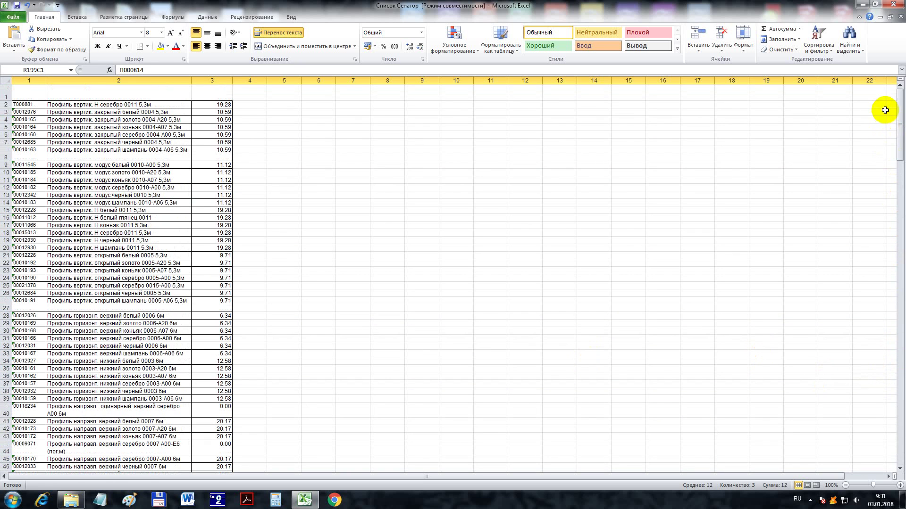
left_click(71, 500)
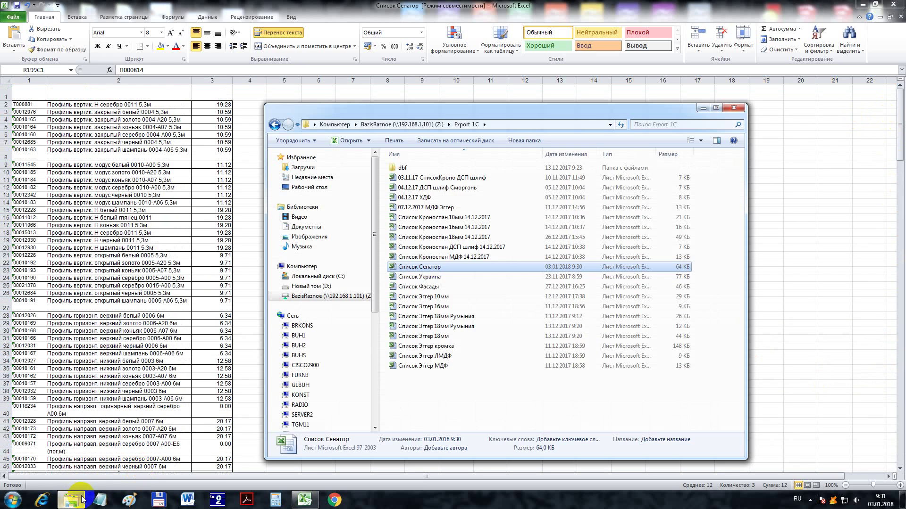
double_click(427, 327)
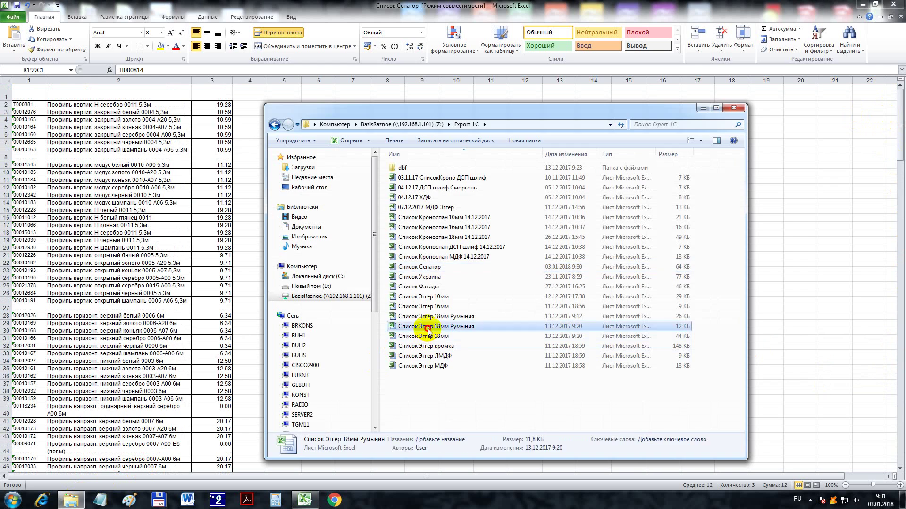
left_click_drag(19, 64, 213, 70)
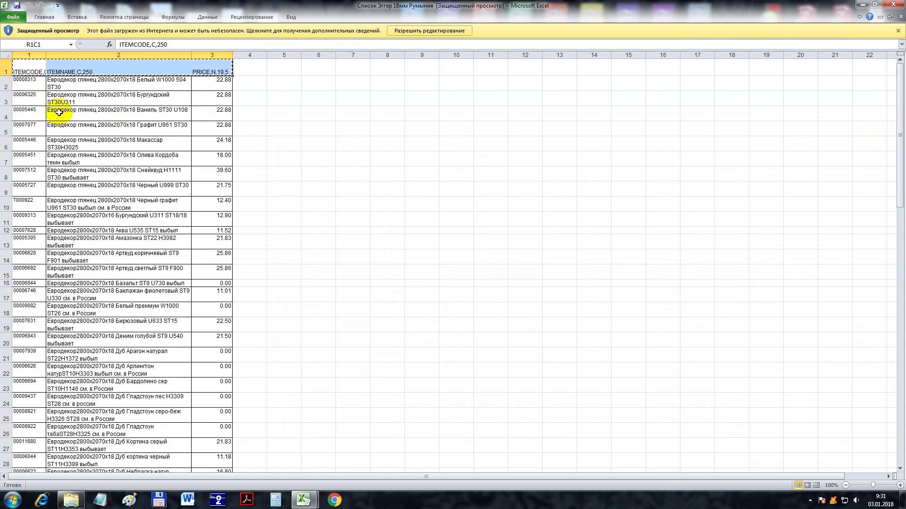
- Paste the ITEMCODE, ITEMNAME, PRICE header into row 1 of Список Сенатор and save
mouse_move(303, 500)
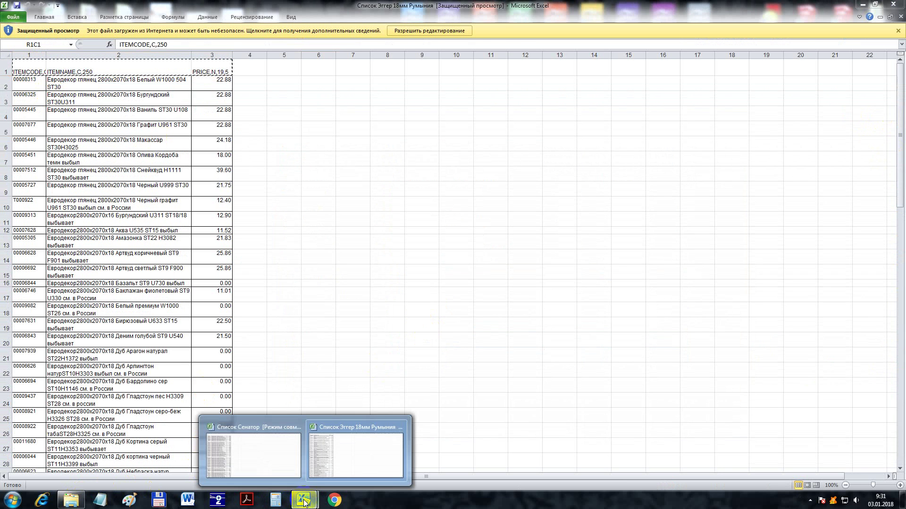
left_click(283, 469)
left_click(19, 91)
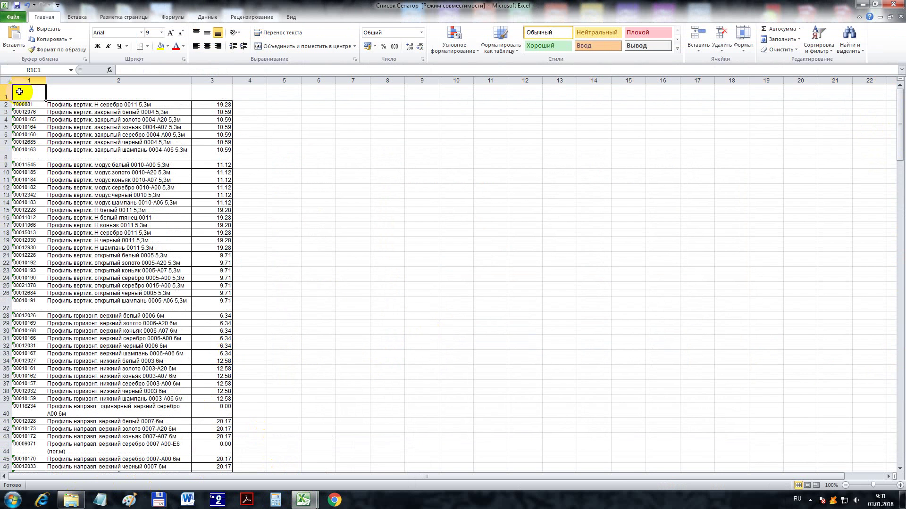
key("ctrl+v")
left_click(303, 228)
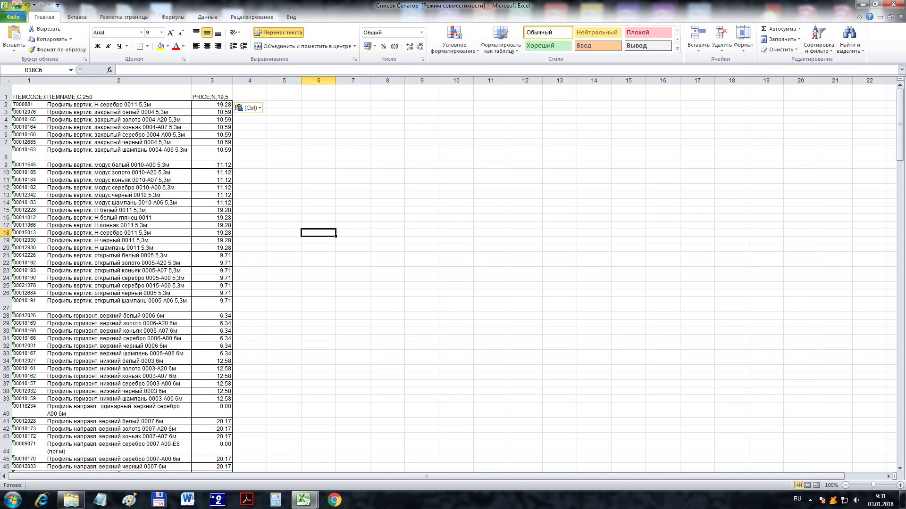
left_click(17, 6)
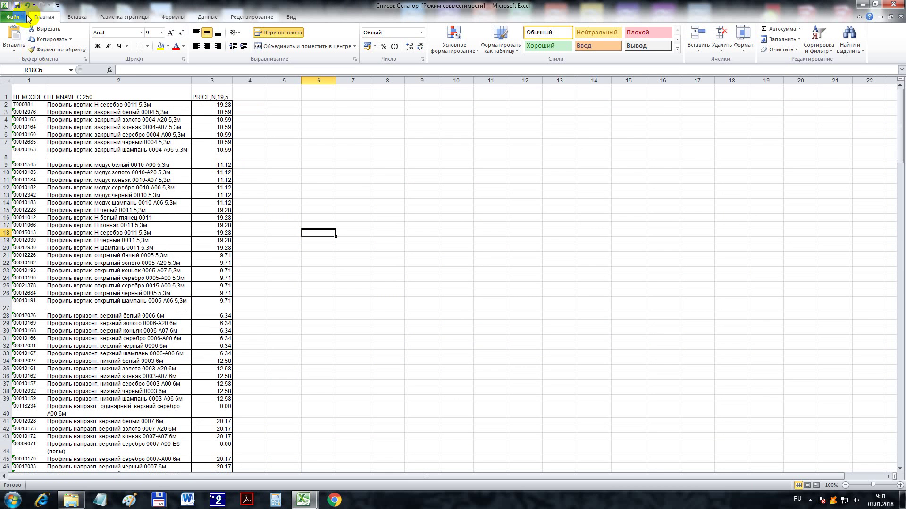
- Close both the Сенатор and Эггер Excel workbooks
left_click(896, 5)
left_click(526, 238)
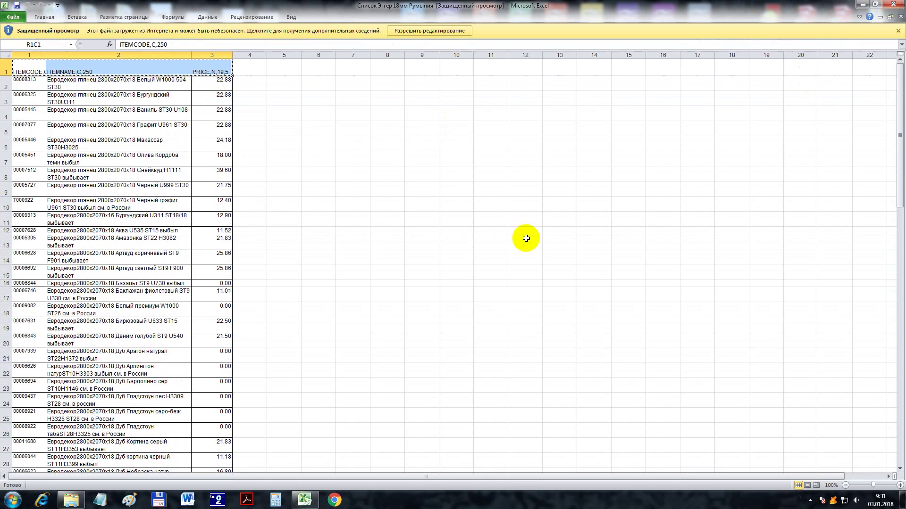
left_click(896, 6)
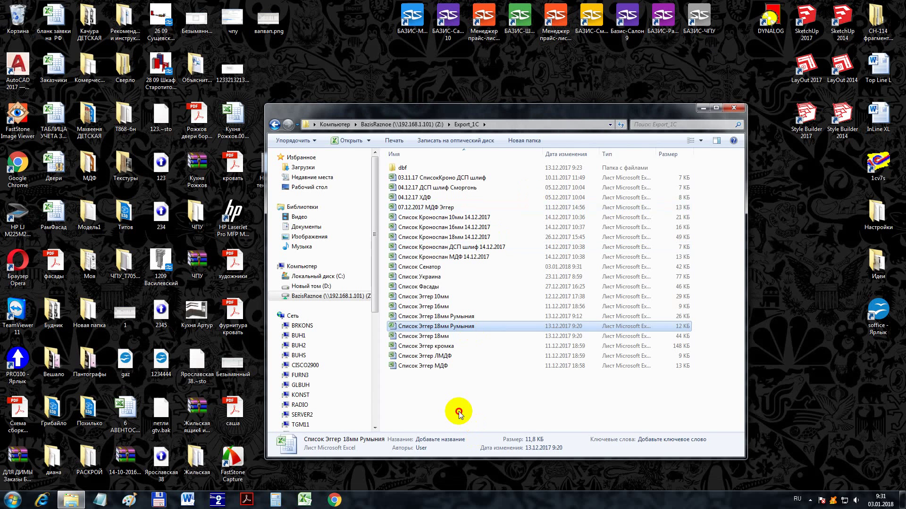
- Launch Apache OpenOffice from the soffice desktop shortcut
left_click(876, 309)
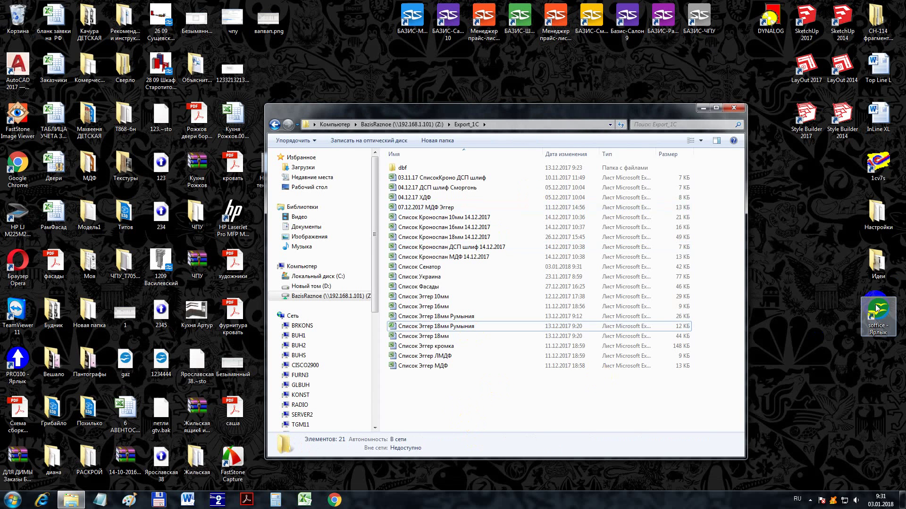
double_click(876, 309)
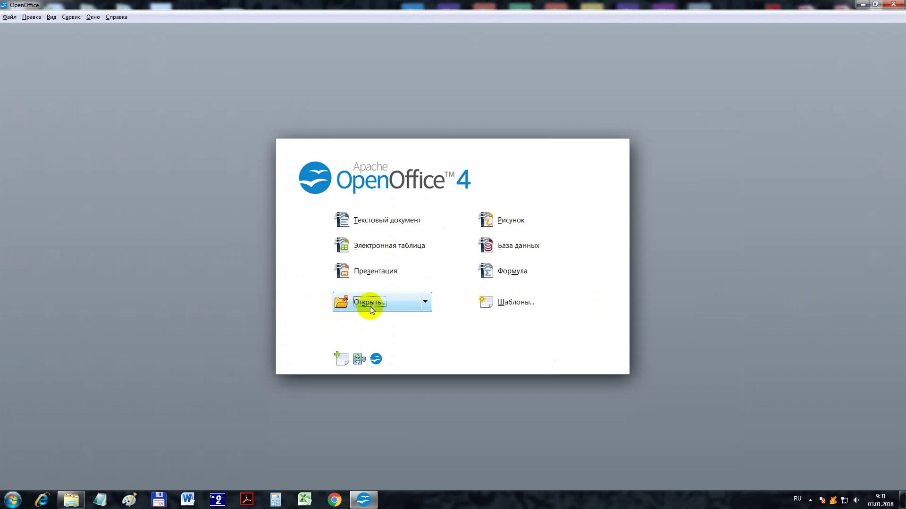
- Open Список Сенатор.xls from the Export_1C folder in Calc
left_click(370, 307)
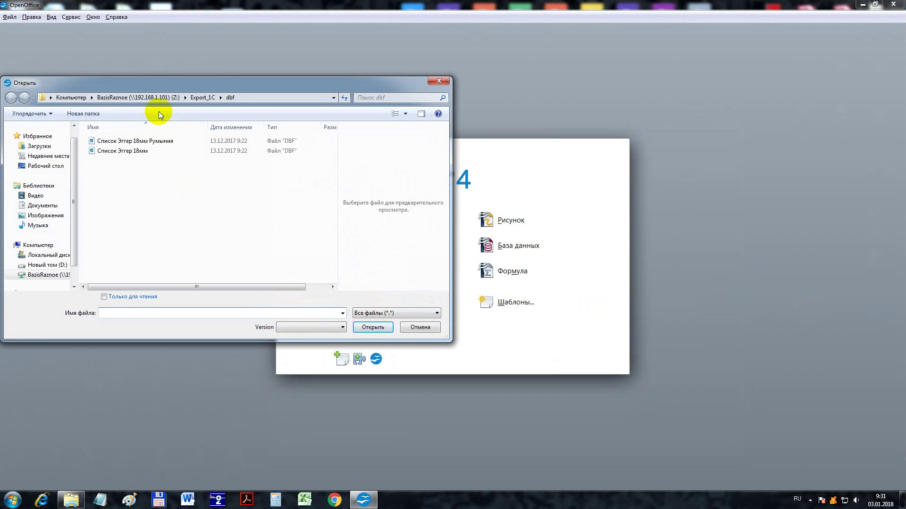
left_click(199, 98)
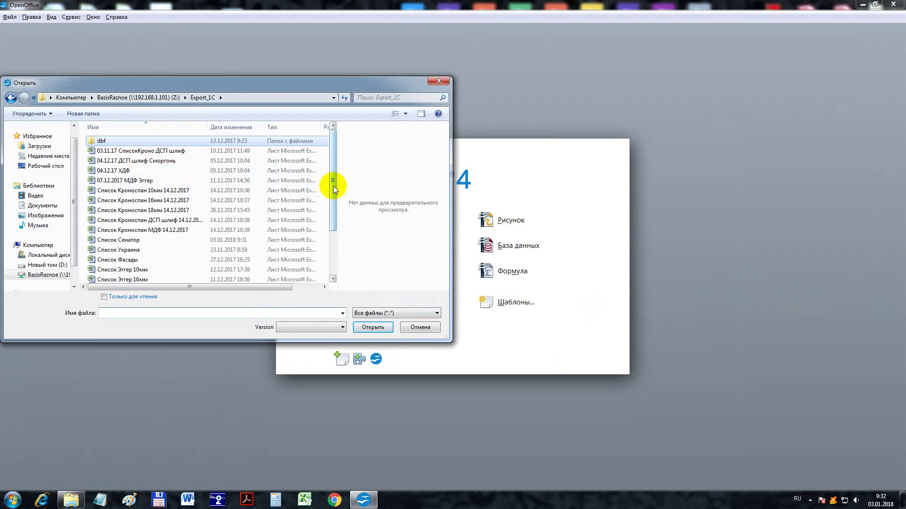
left_click_drag(333, 189, 333, 198)
double_click(125, 207)
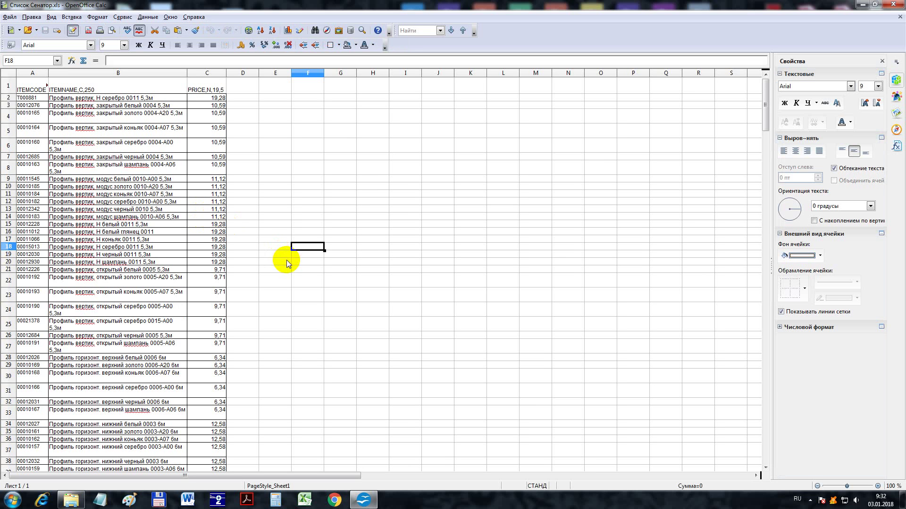
- Save the sheet as dBASE (.dbf) into the dbf folder
left_click(288, 262)
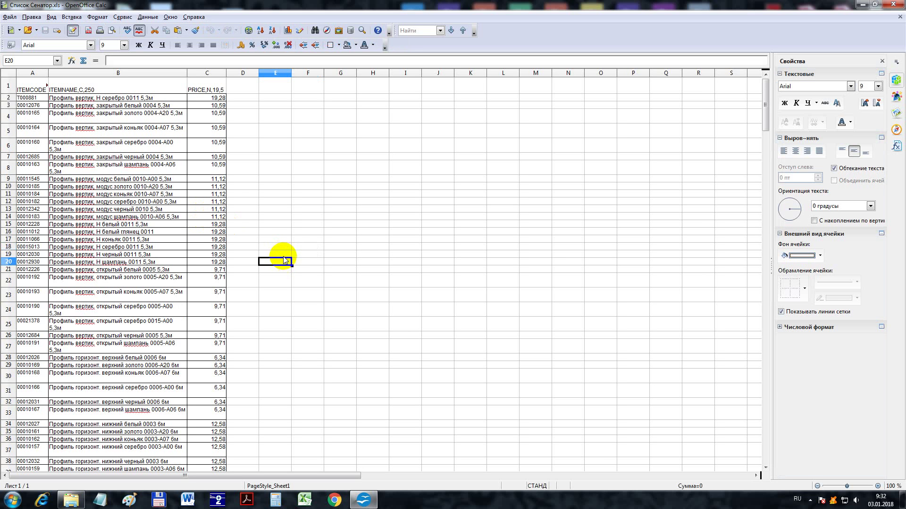
left_click(8, 17)
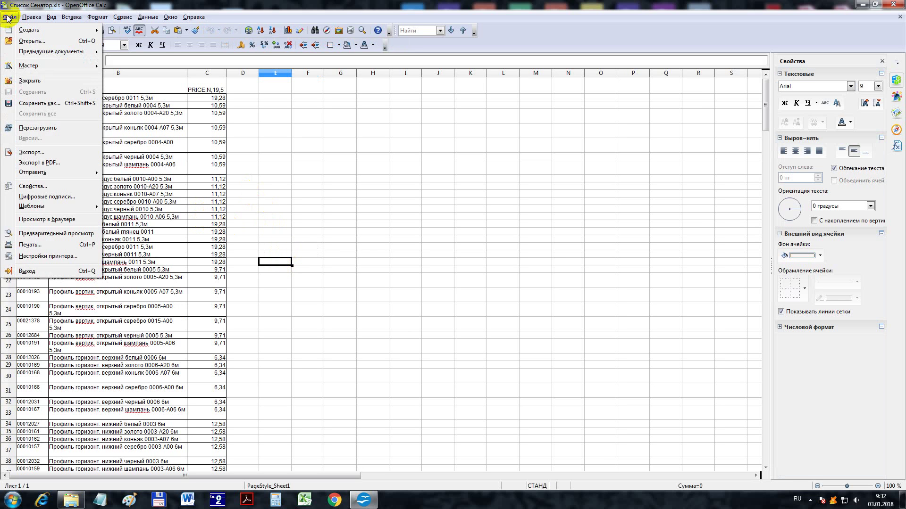
left_click(60, 104)
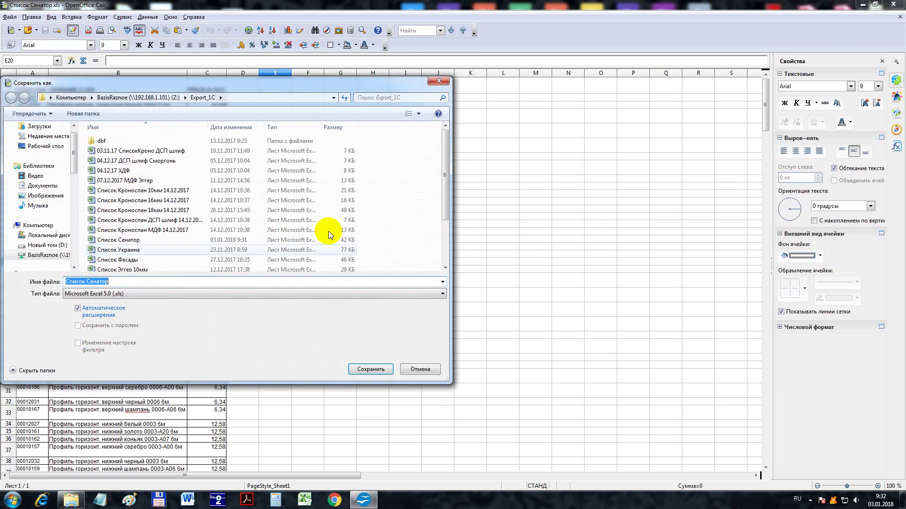
left_click(146, 293)
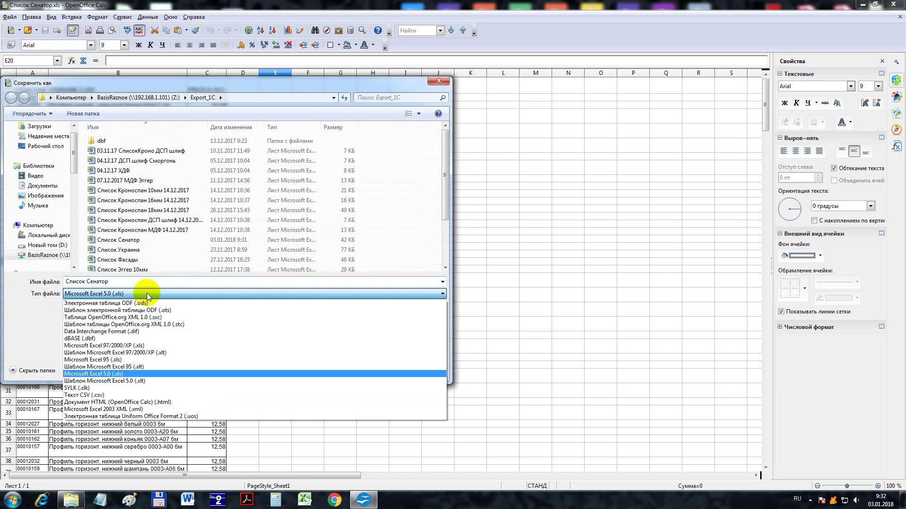
left_click(94, 338)
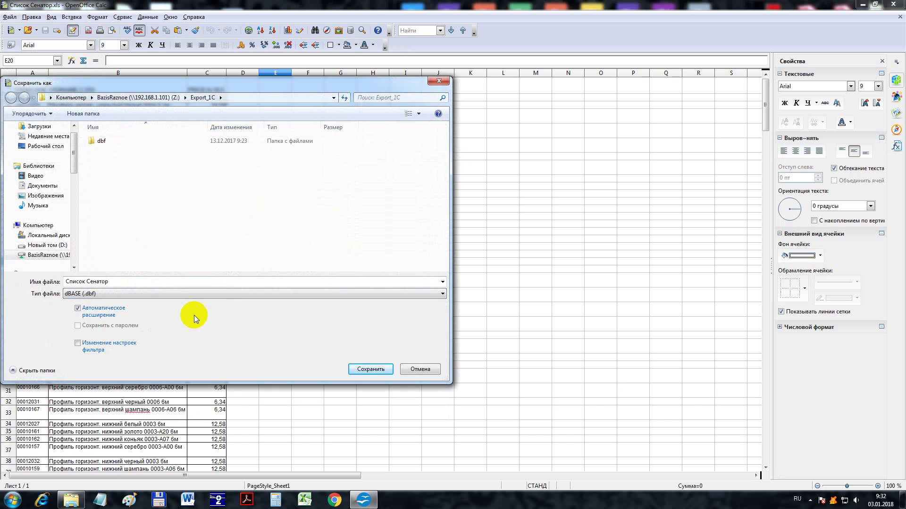
double_click(99, 142)
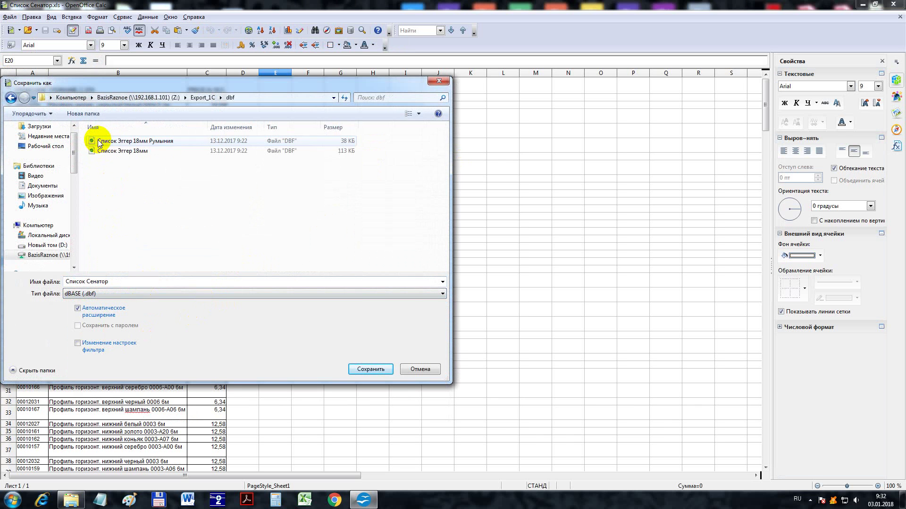
left_click(366, 370)
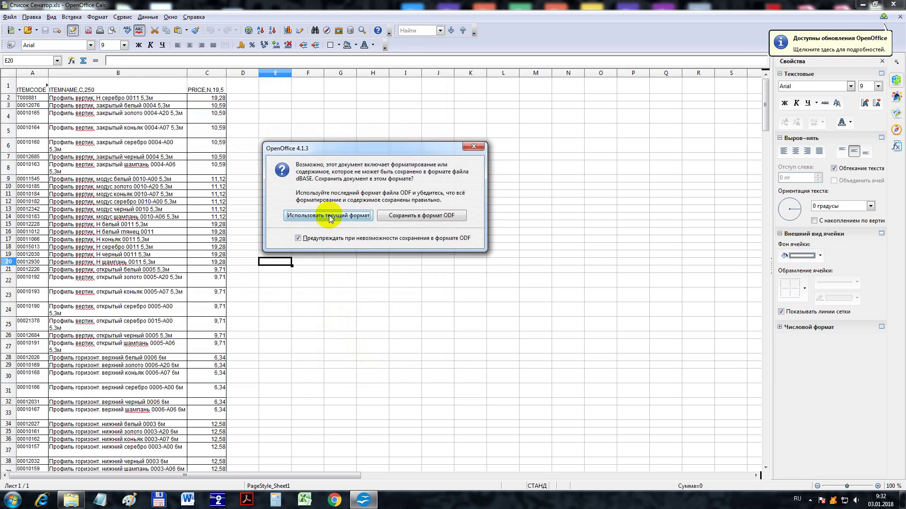
- Keep the dBASE format and export with Кириллица (DOS/OS2-866) encoding
left_click(329, 216)
scroll(420, 253, "down", 5)
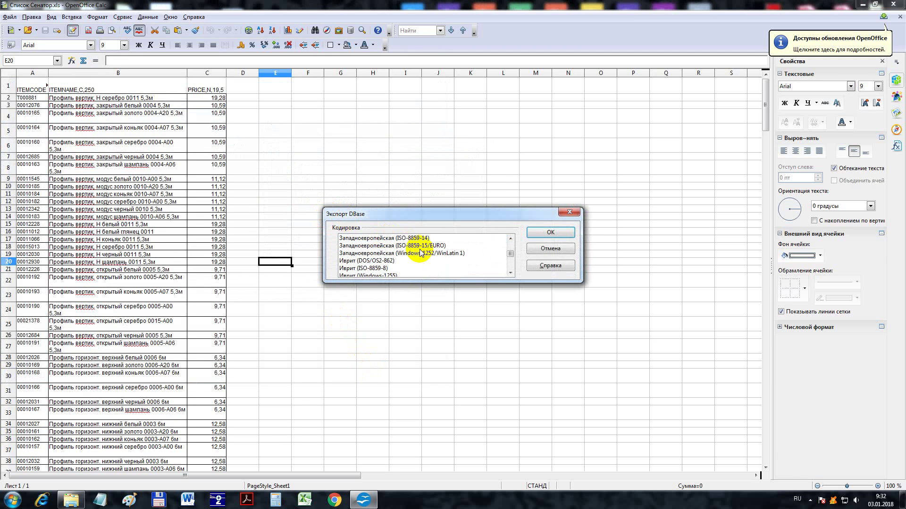
left_click(397, 262)
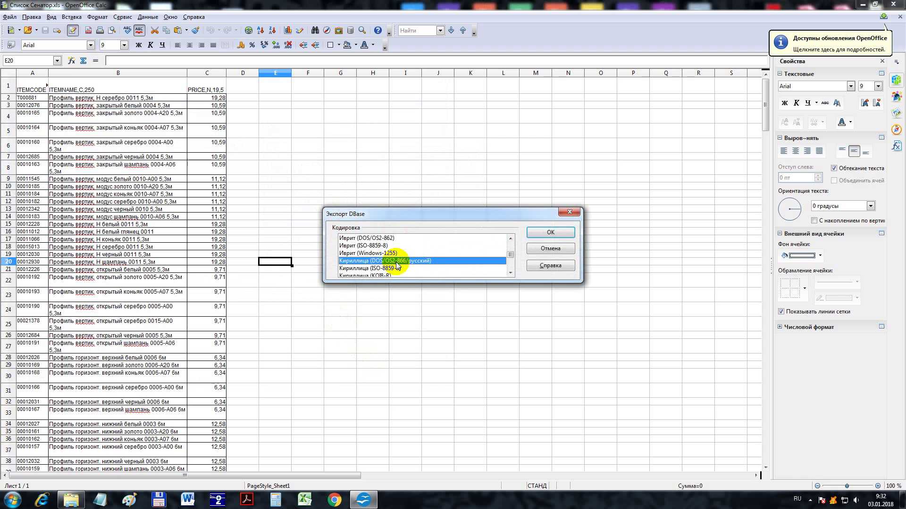
left_click(544, 234)
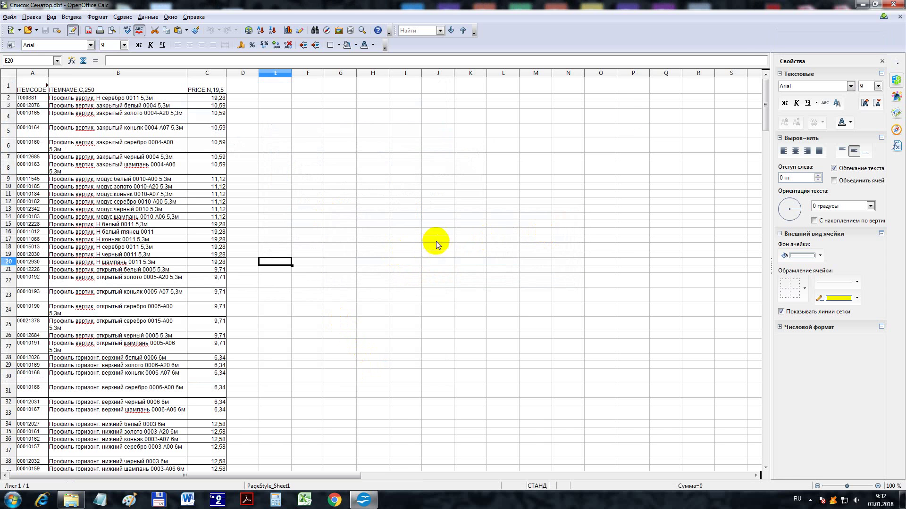
- Close Calc and start БАЗИС-Мебельщик 10 with user Администратор
left_click(895, 4)
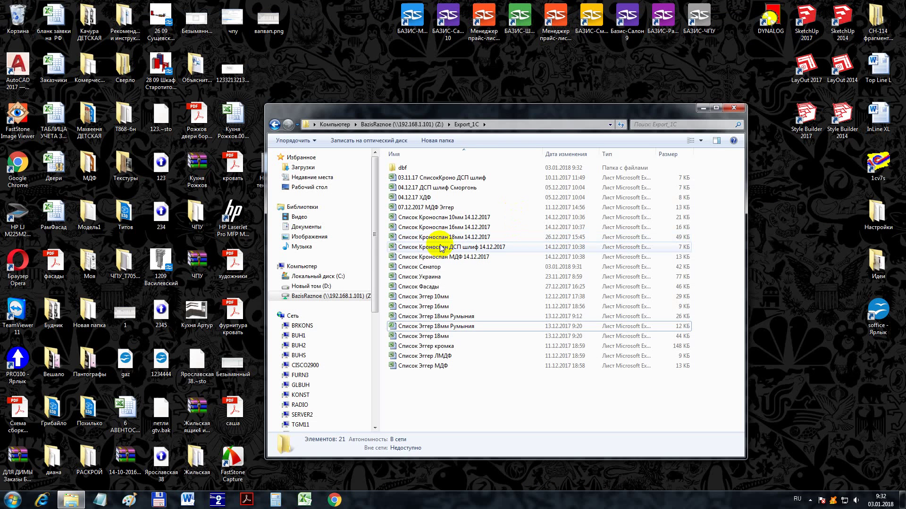
left_click(411, 19)
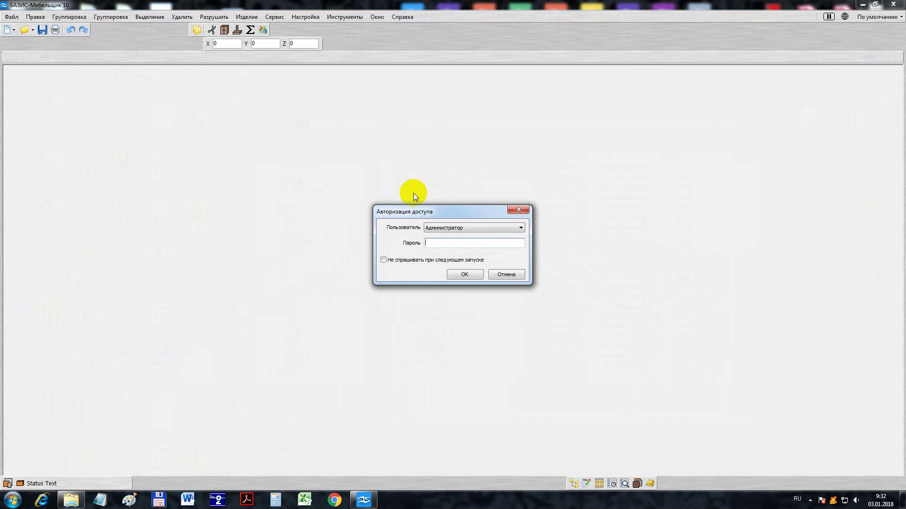
left_click(440, 231)
left_click(441, 233)
- Enter the account password in Пароль and log in
left_click(427, 245)
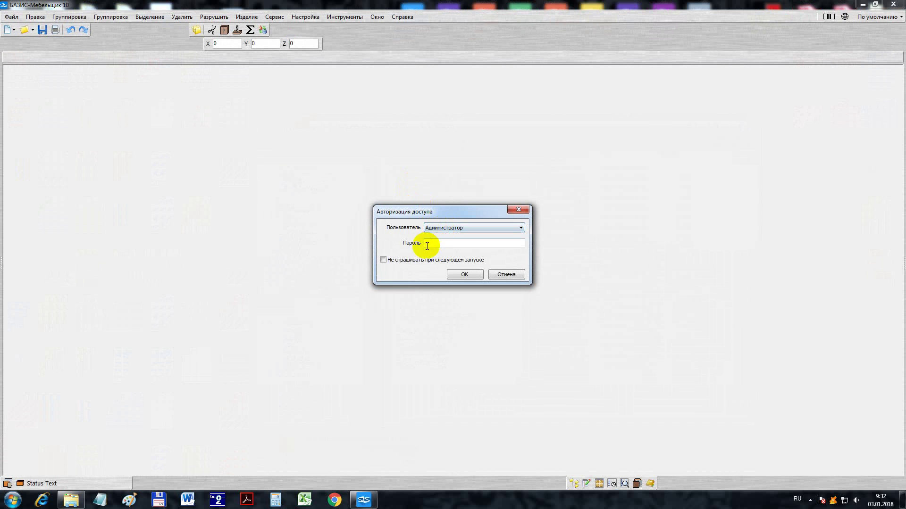
key("alt+shift")
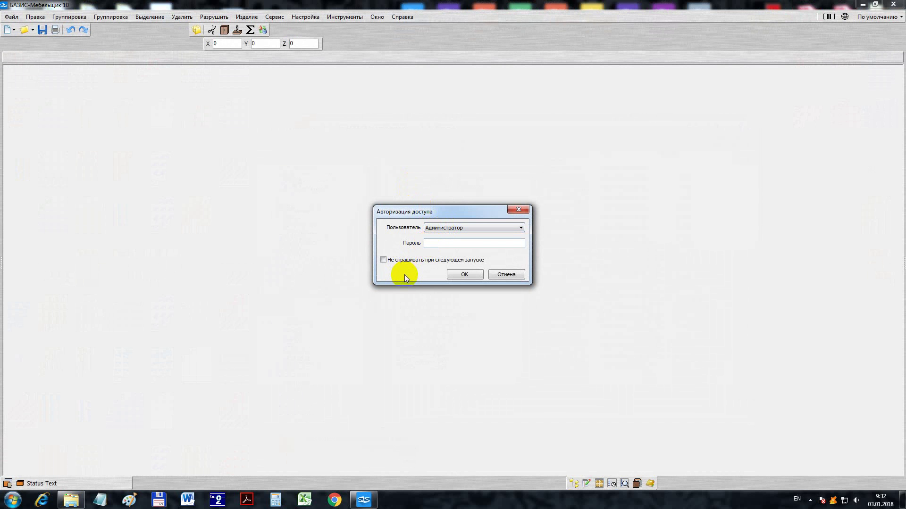
type("123456789")
key("Return")
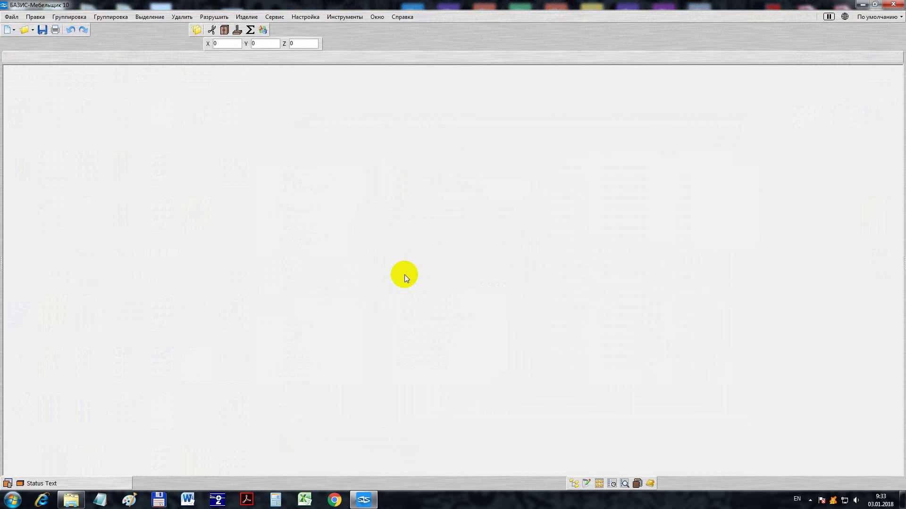
- Dismiss the warning and open База материалов from Настройка
left_click(515, 260)
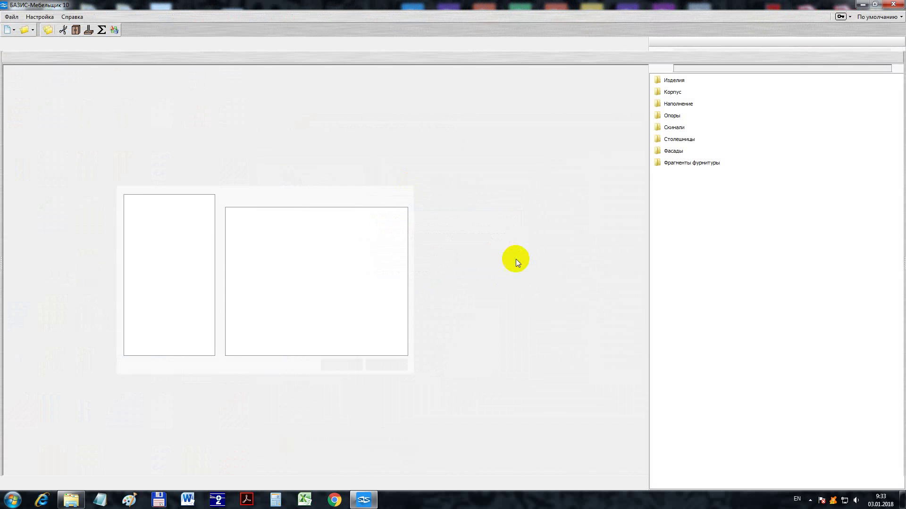
left_click(40, 16)
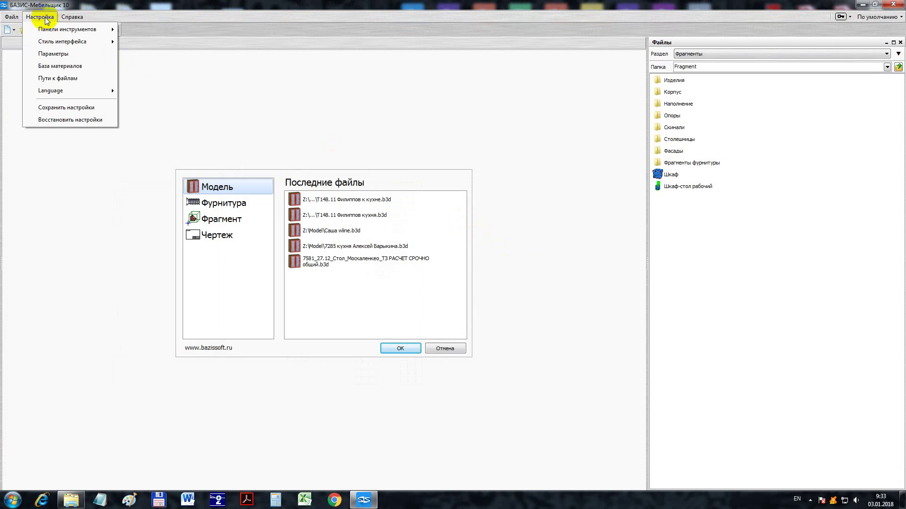
left_click(66, 67)
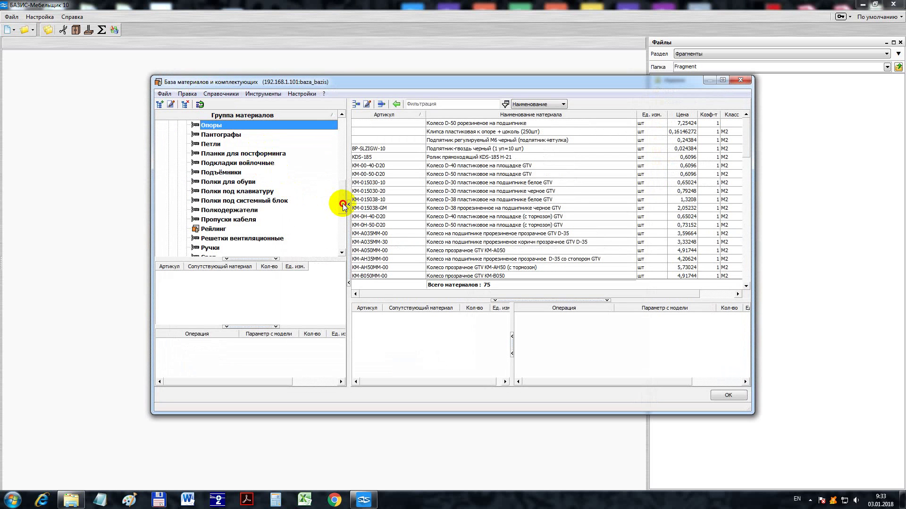
- Expand Комплектующие для шкафов-купе and select its Профиля subgroup
left_click_drag(343, 206, 342, 241)
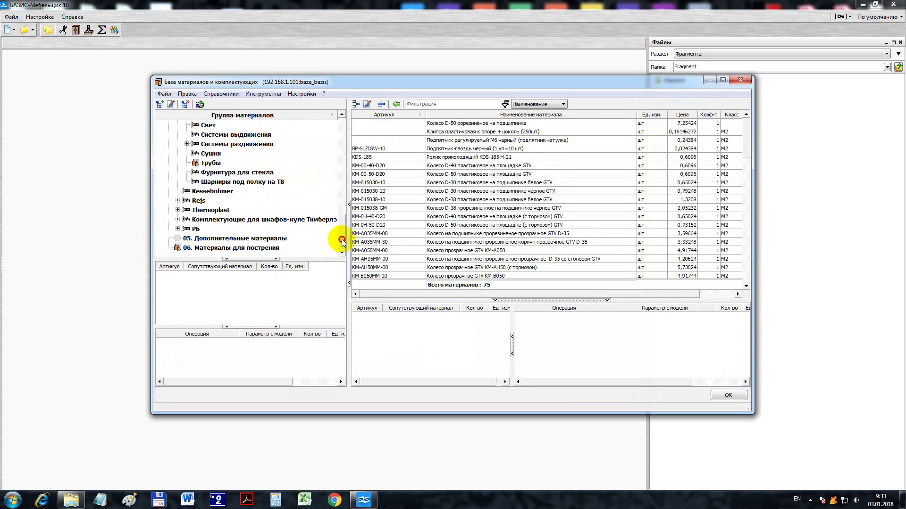
left_click(193, 219)
left_click(178, 219)
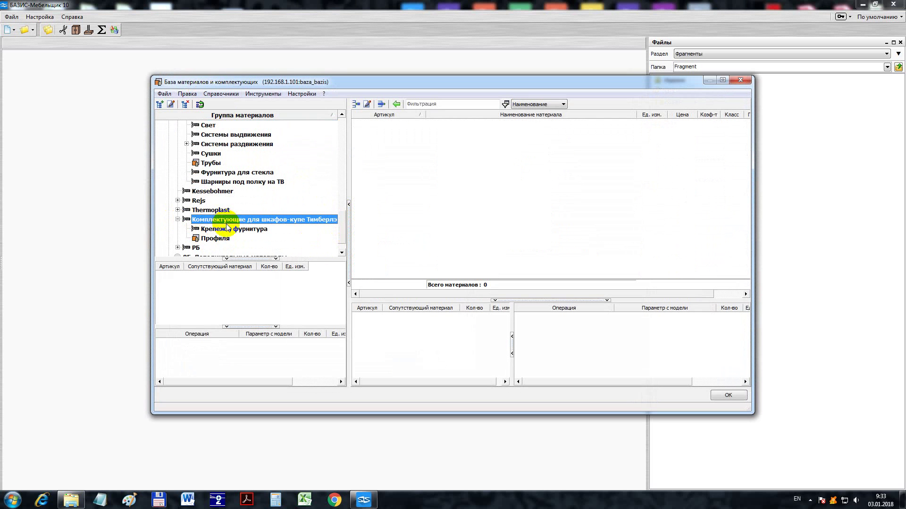
left_click(220, 239)
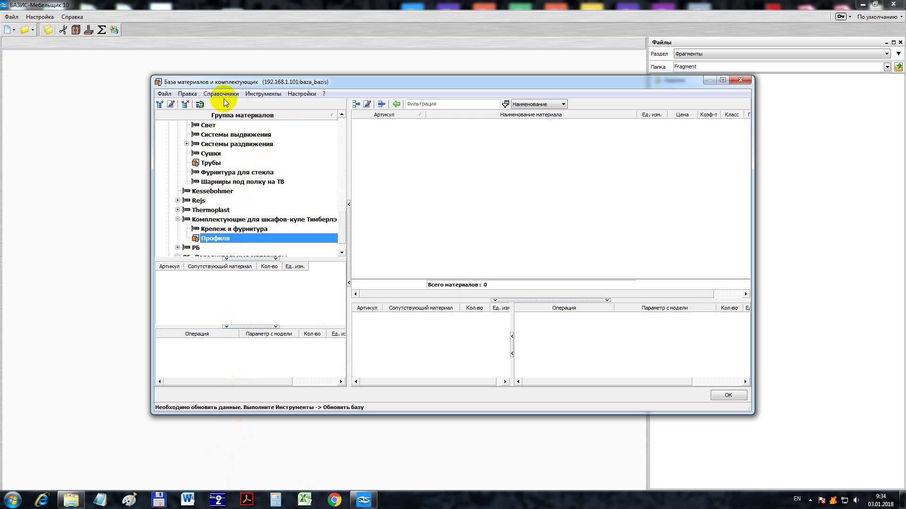
- Start exporting the whole nomenclature to DBF with every field, COEF through SYNC_EXTERNAL, ticked
left_click(264, 94)
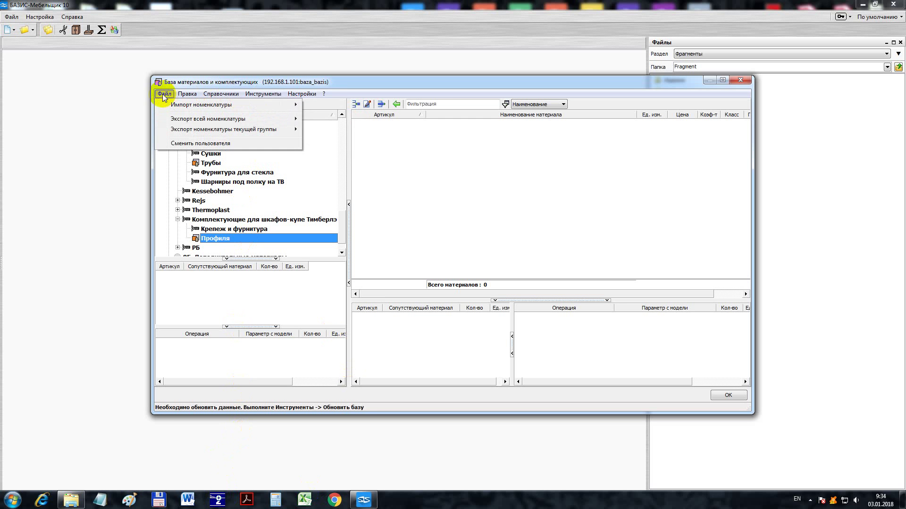
mouse_move(208, 121)
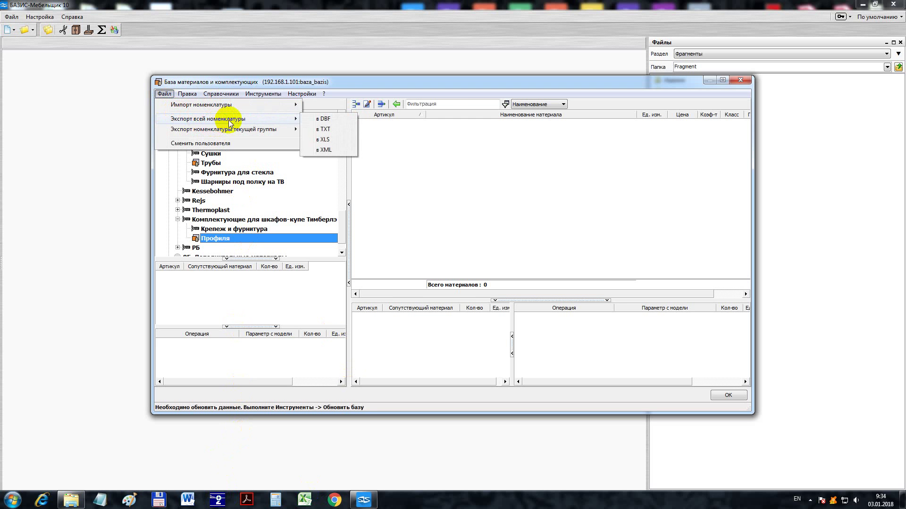
left_click(323, 120)
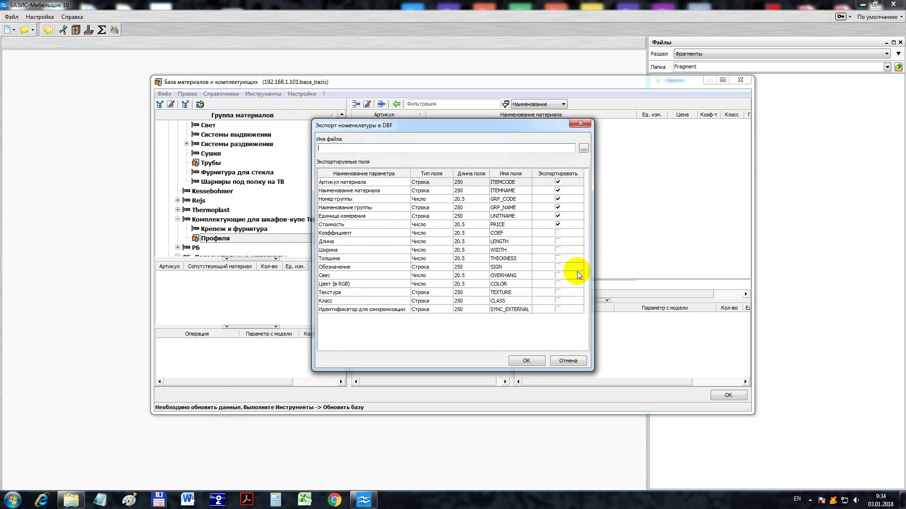
left_click(557, 233)
left_click(557, 242)
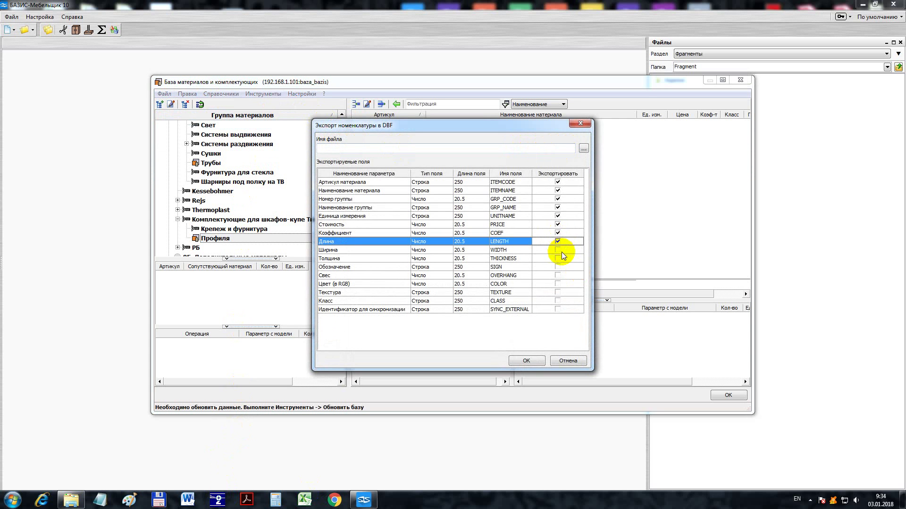
left_click(557, 250)
left_click(557, 258)
left_click(558, 267)
left_click(558, 276)
left_click(558, 284)
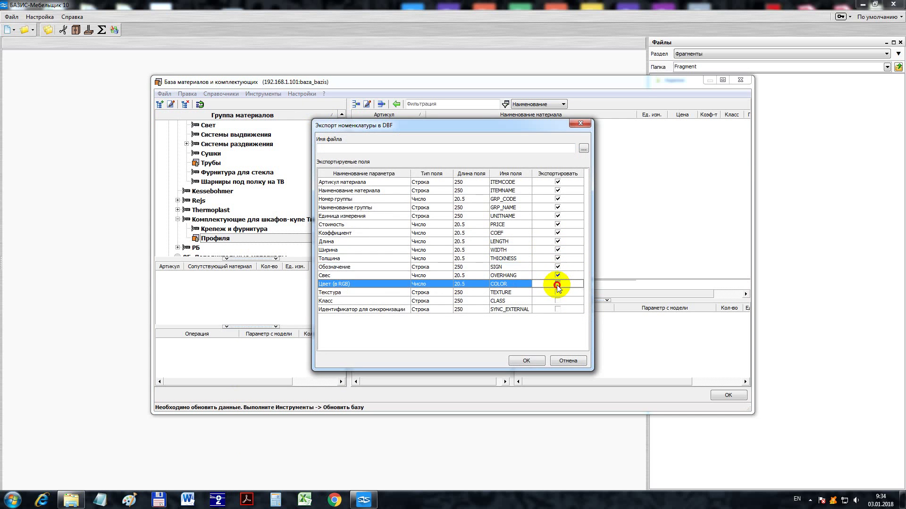
left_click(558, 292)
left_click(558, 301)
left_click(558, 309)
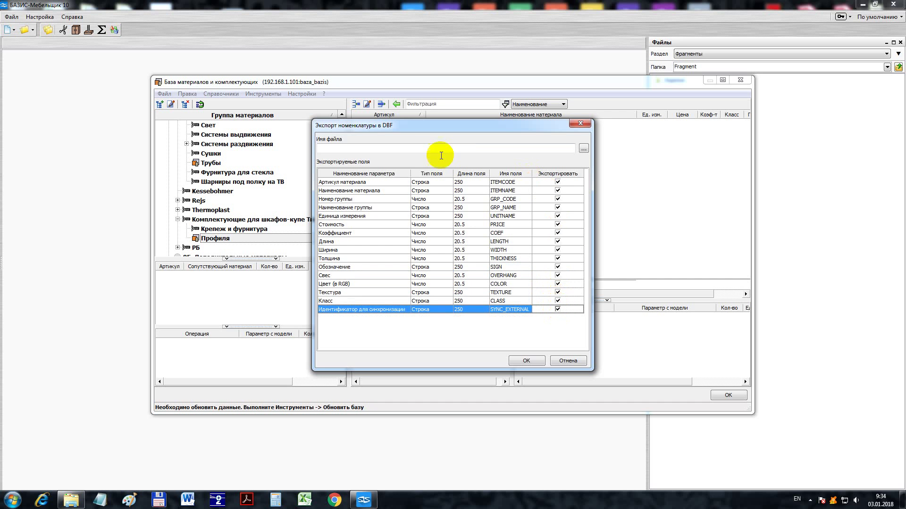
- Save the export as архив 03.01.2018 in Z:\ArchivBazMaterialov and run it
left_click(584, 149)
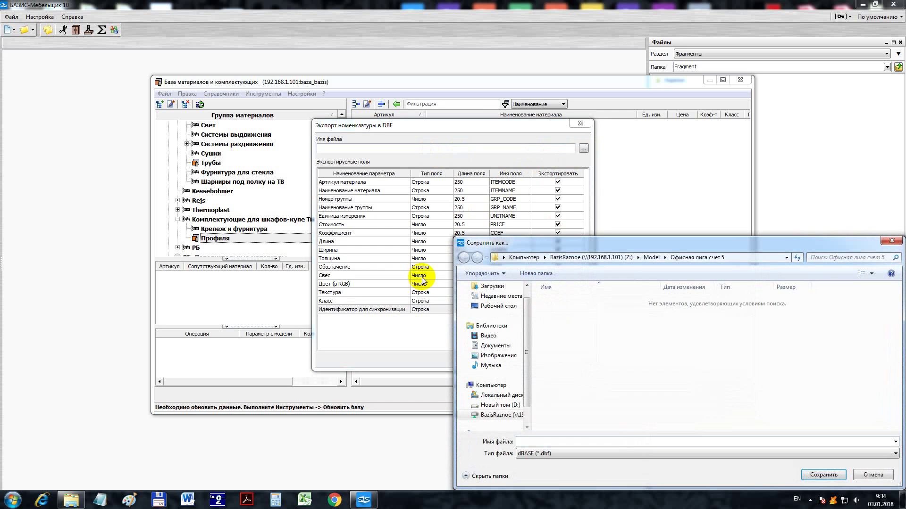
left_click_drag(576, 237, 500, 159)
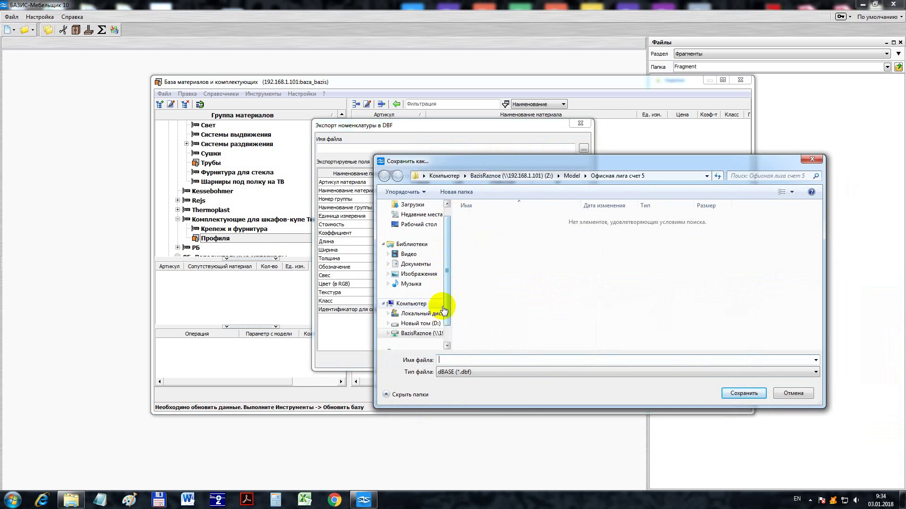
left_click(433, 334)
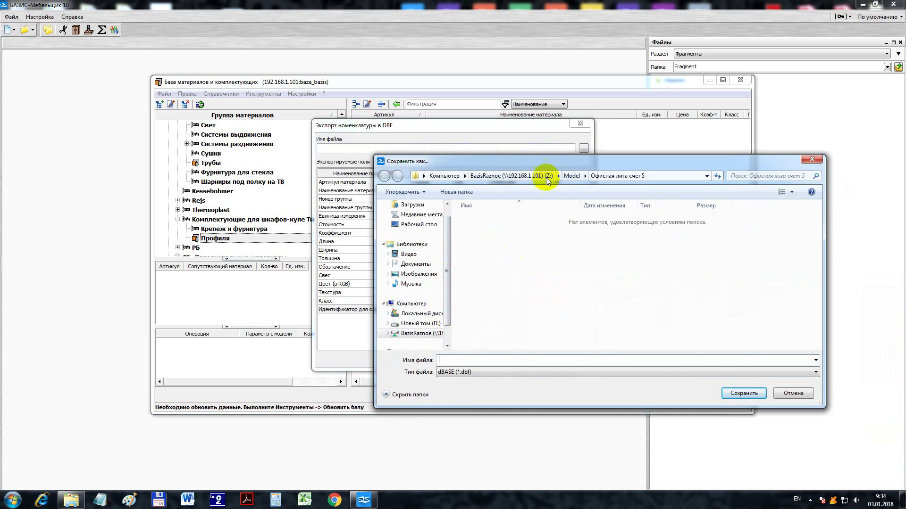
double_click(492, 219)
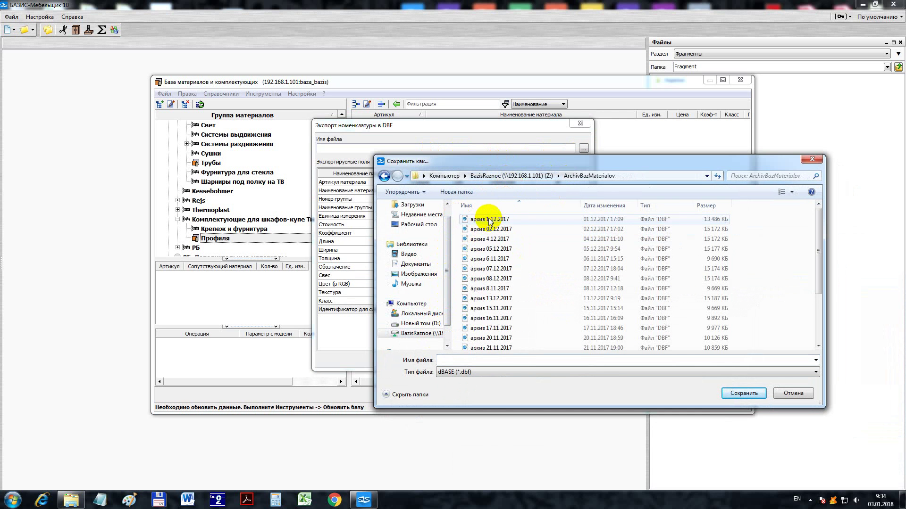
left_click(455, 360)
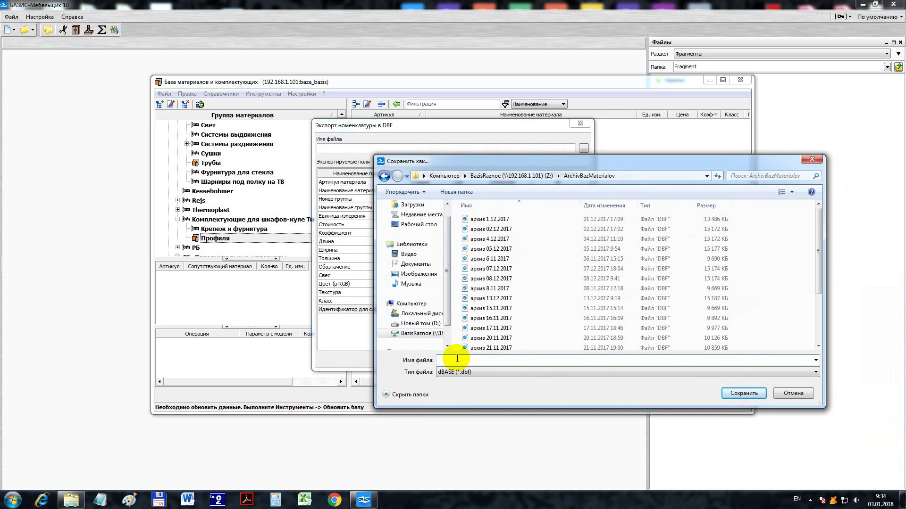
type("архив")
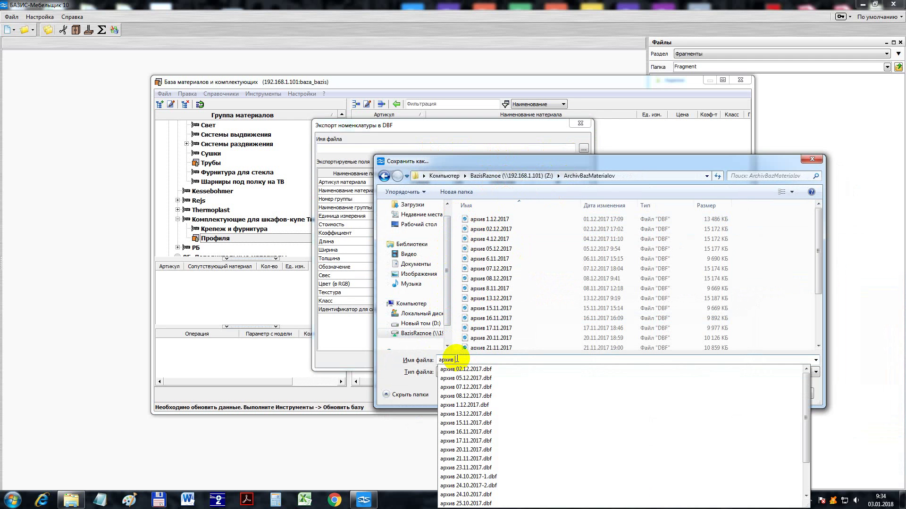
type(" 03.01.18")
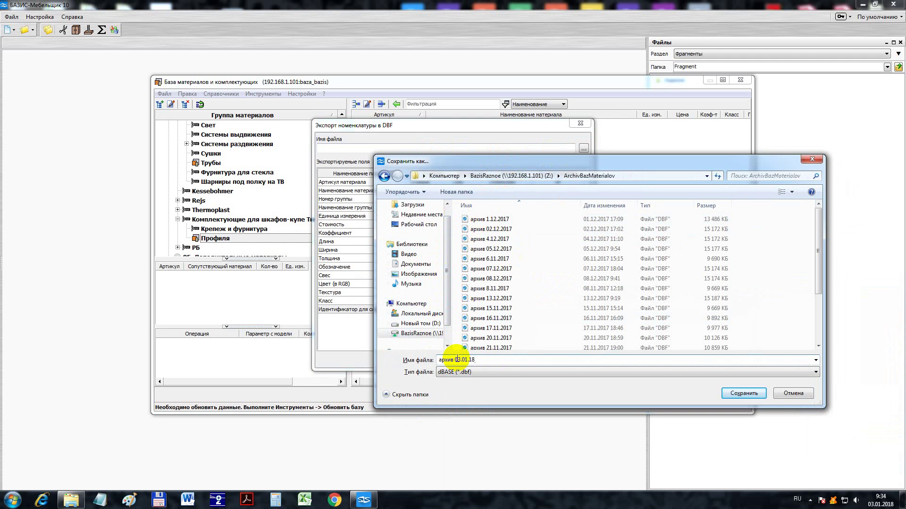
key("BackSpace")
key("BackSpace")
type("2018")
left_click(739, 392)
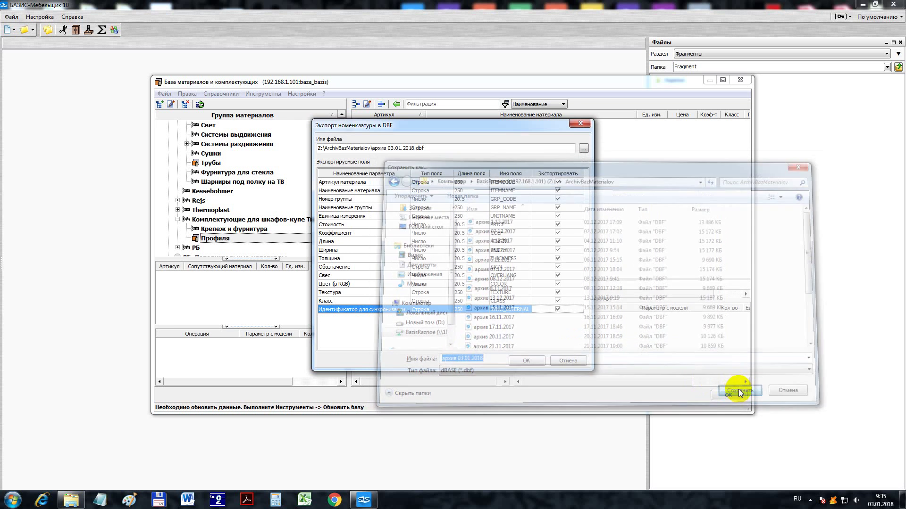
left_click(528, 360)
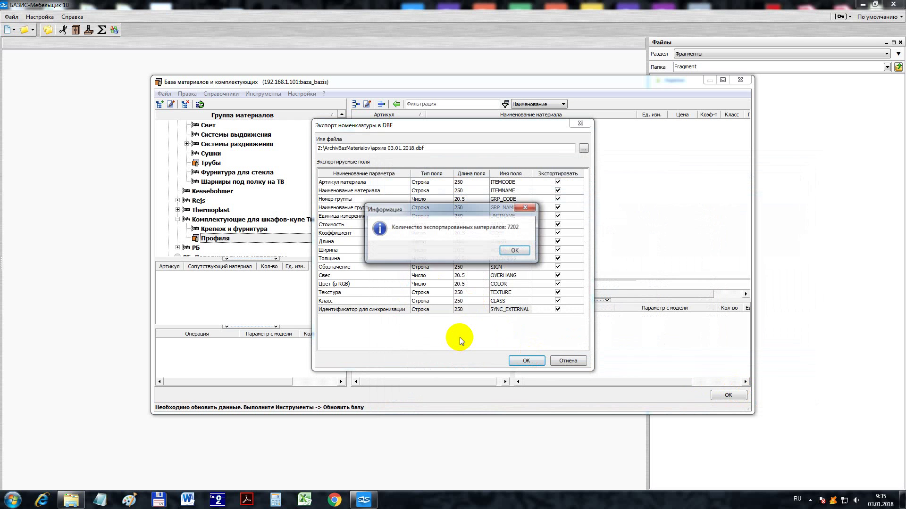
- Set the usd rate to 1 in Альтернативные валюты, recalculate prices, then select the sliding-wardrobe group
left_click(512, 252)
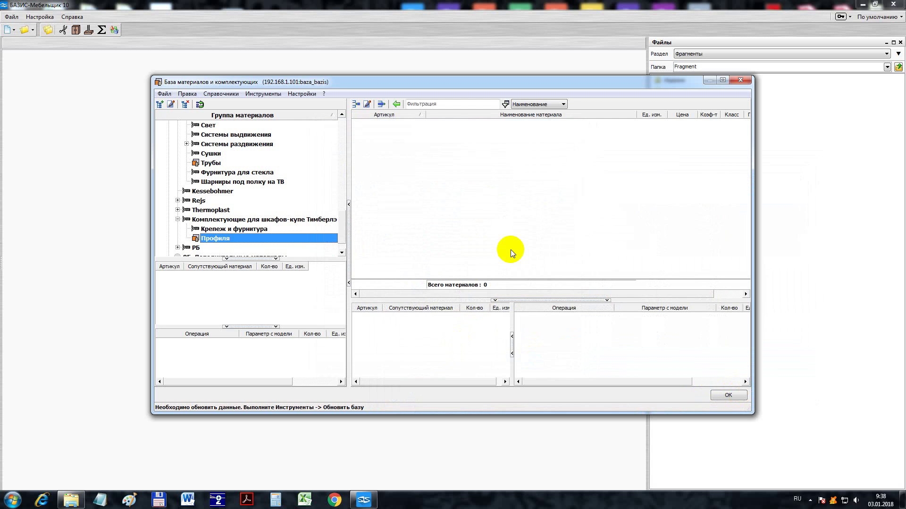
left_click(264, 94)
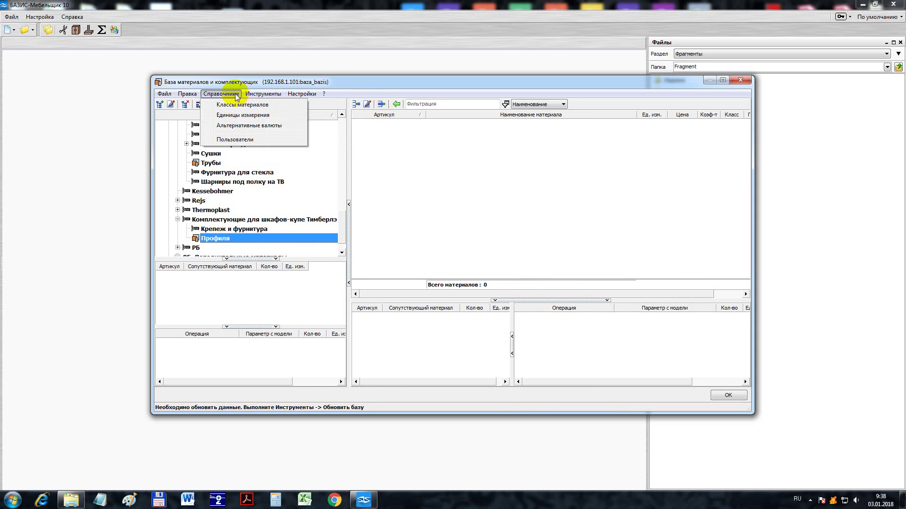
left_click(239, 125)
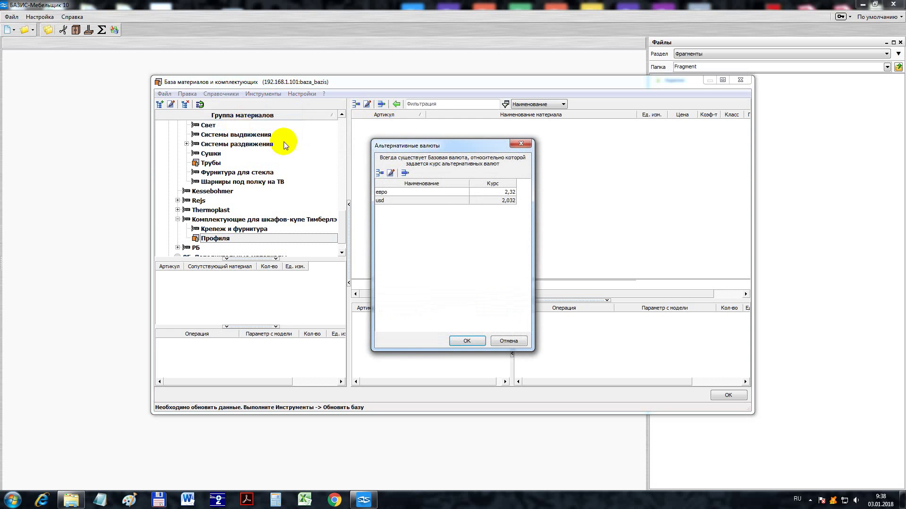
double_click(486, 200)
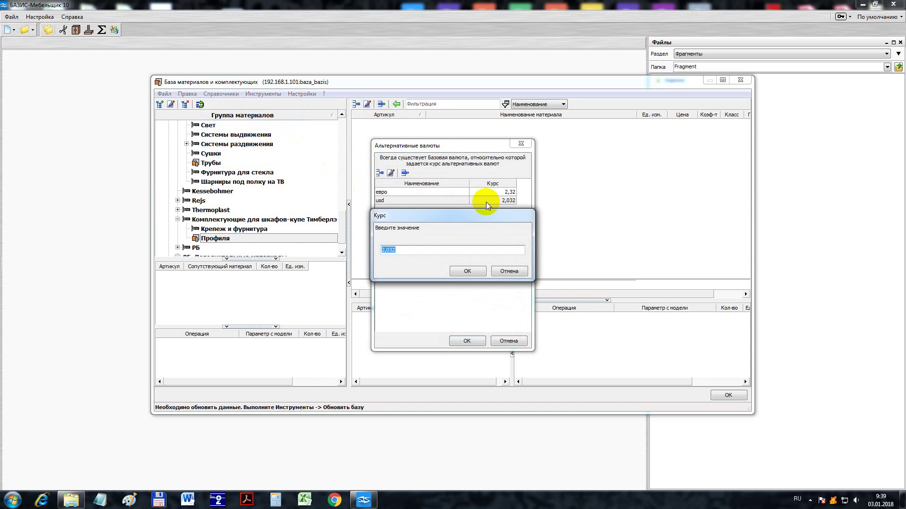
type("1")
left_click(471, 271)
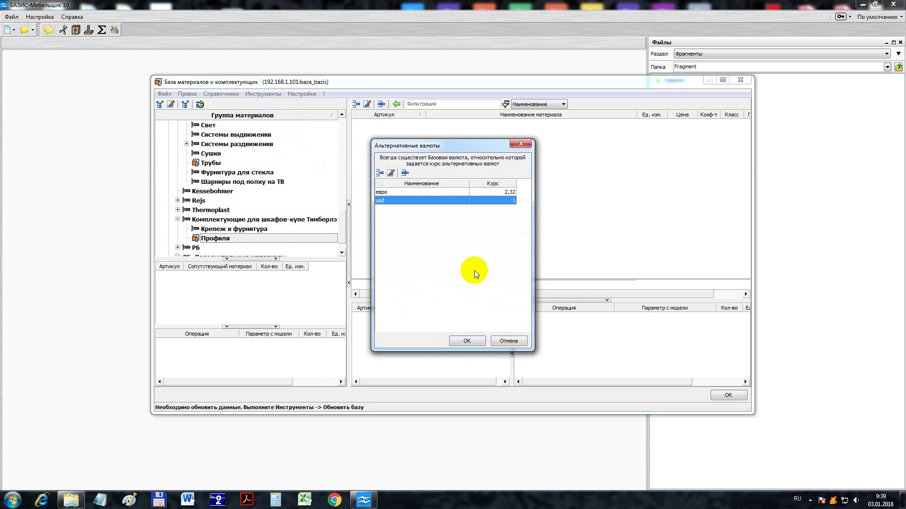
left_click(466, 343)
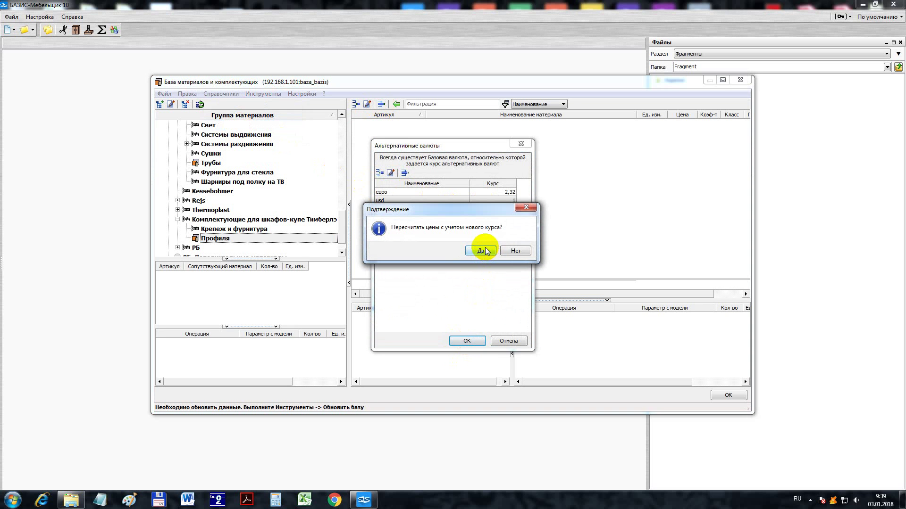
left_click(482, 252)
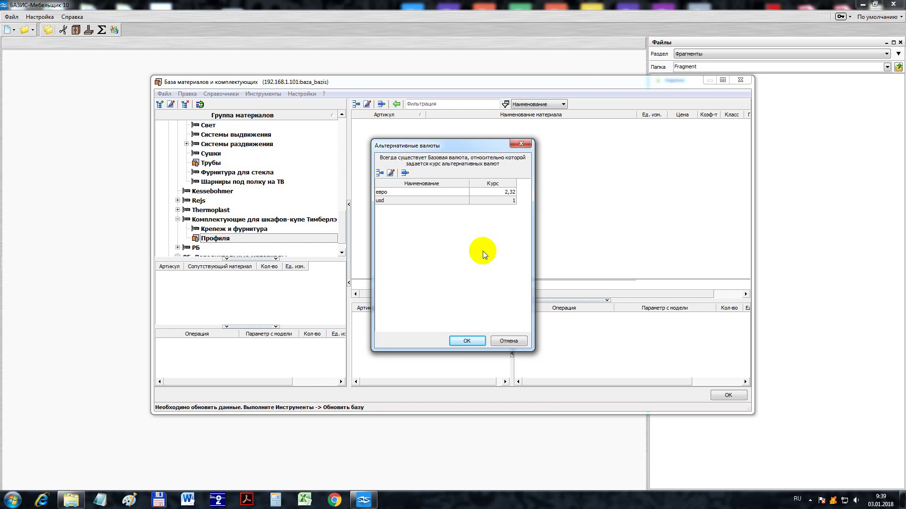
key("Return")
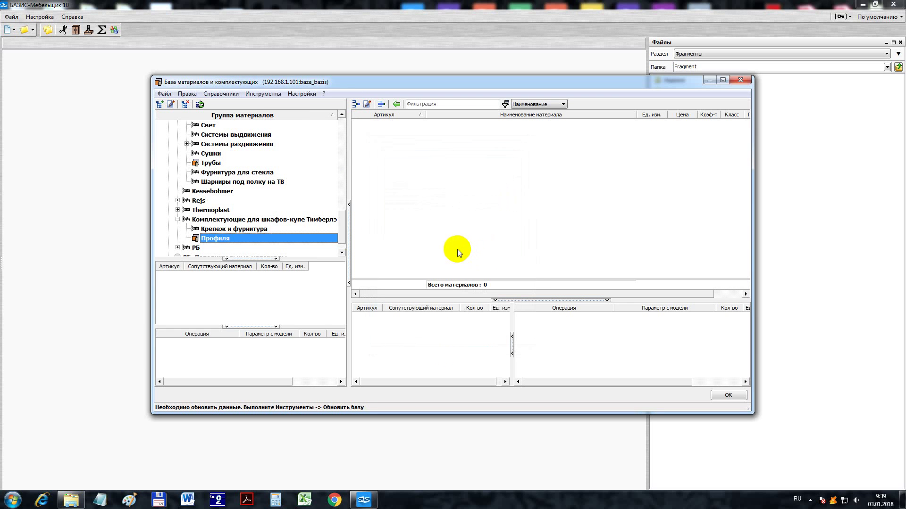
left_click(305, 219)
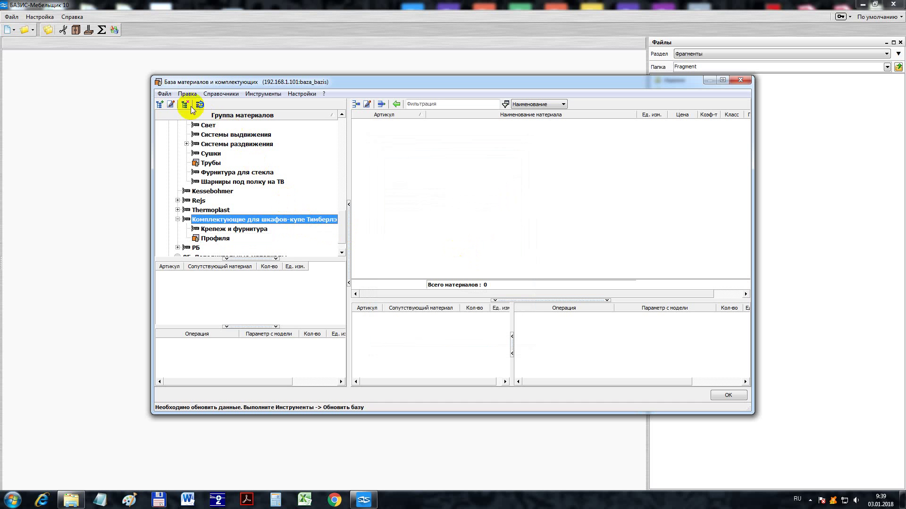
- Start a DBF nomenclature import and load Список Сенатор from Z:\Export_1C\dbf
left_click(165, 93)
mouse_move(284, 105)
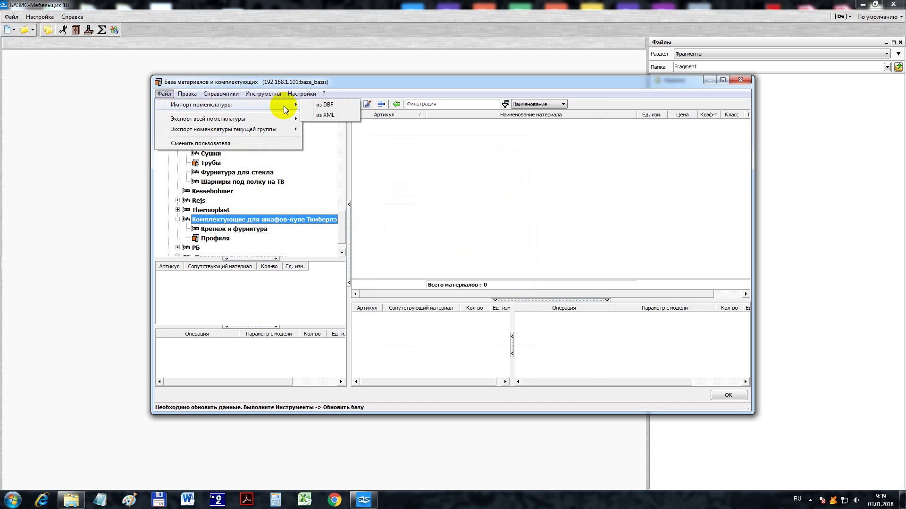
left_click(321, 105)
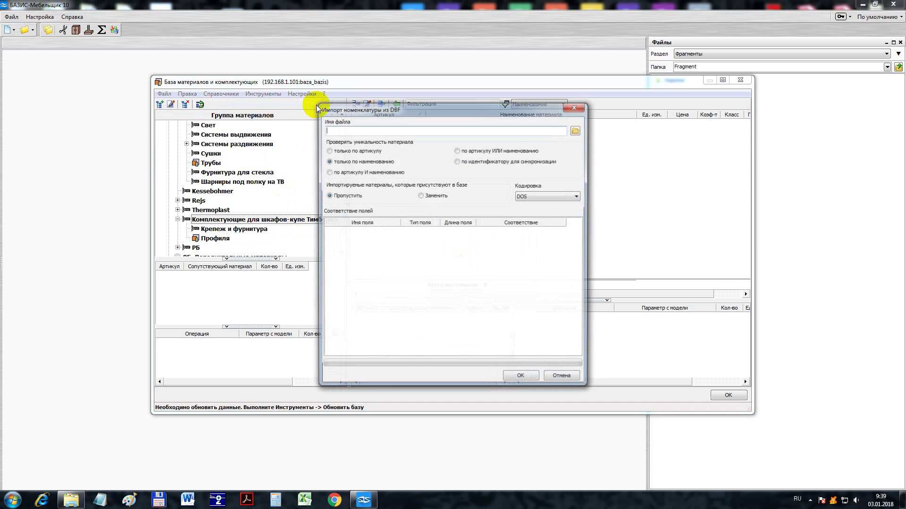
left_click(576, 129)
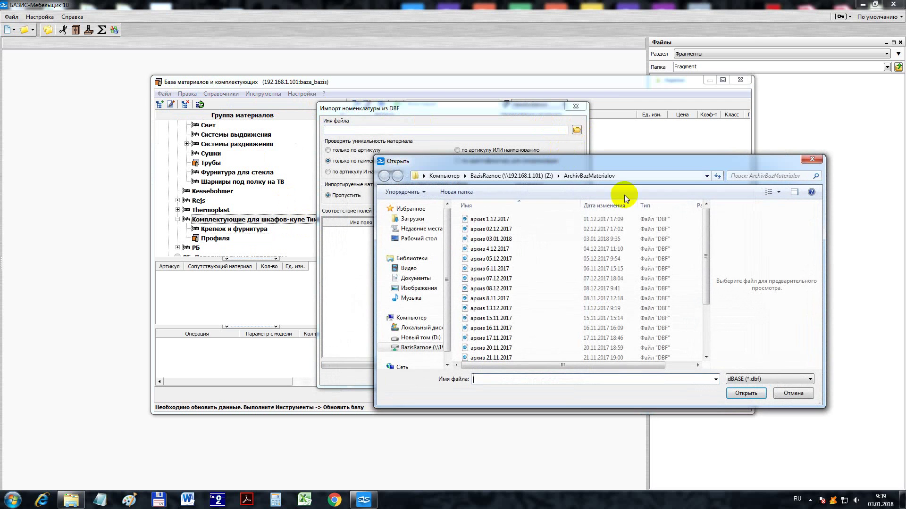
left_click(520, 176)
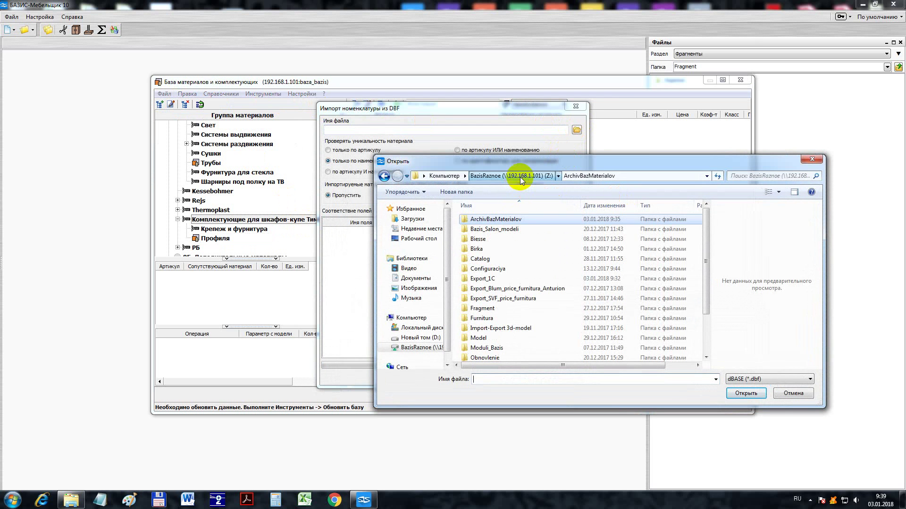
double_click(501, 278)
left_click(476, 222)
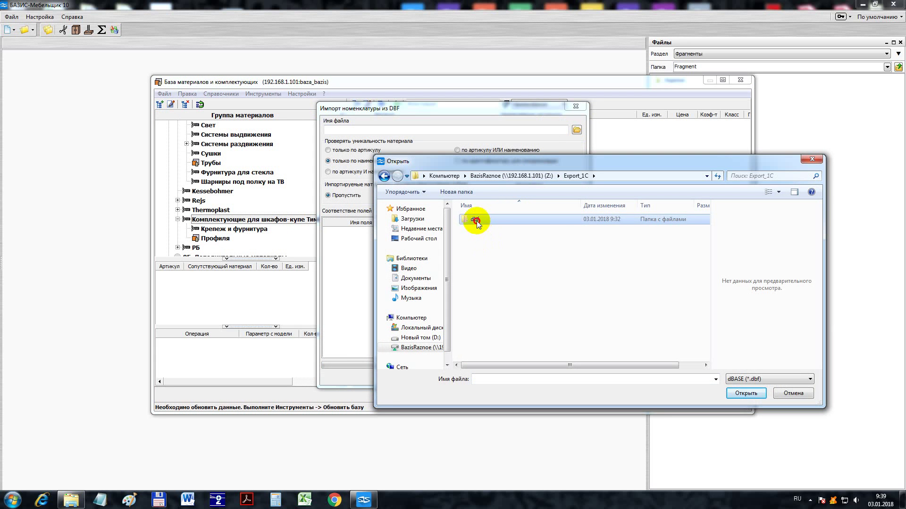
double_click(476, 220)
left_click(494, 220)
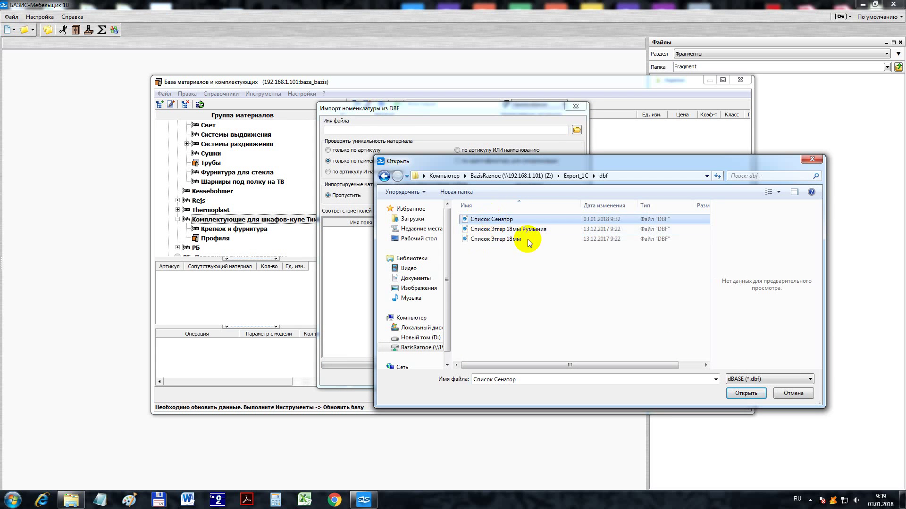
left_click(740, 393)
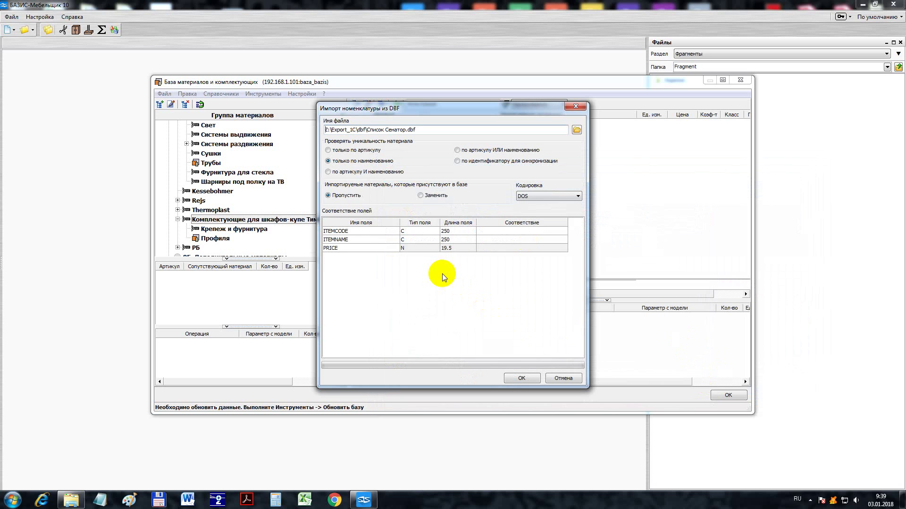
- Check uniqueness by article and name, and skip materials already in the database
left_click(329, 172)
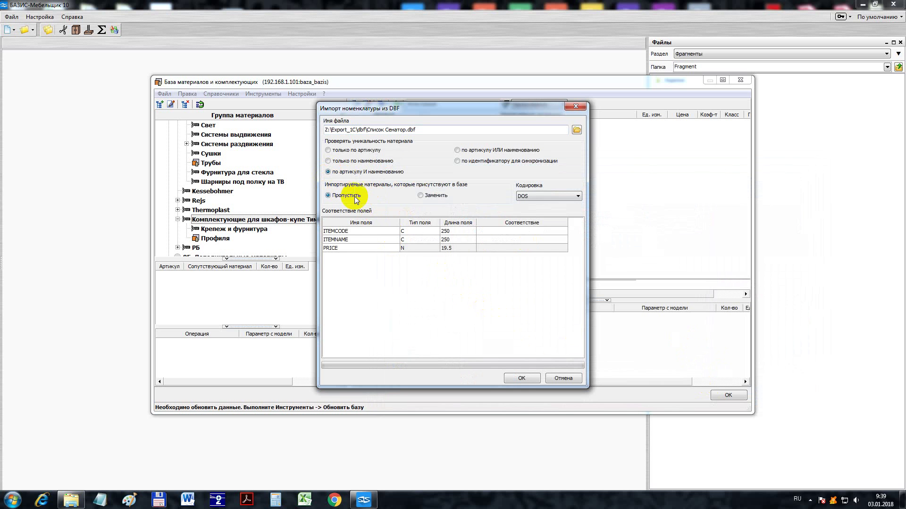
left_click(420, 196)
left_click(346, 196)
- Map ITEMCODE to Артикул, ITEMNAME to Наименование and PRICE to Стоимость, then accept the settings
left_click(499, 231)
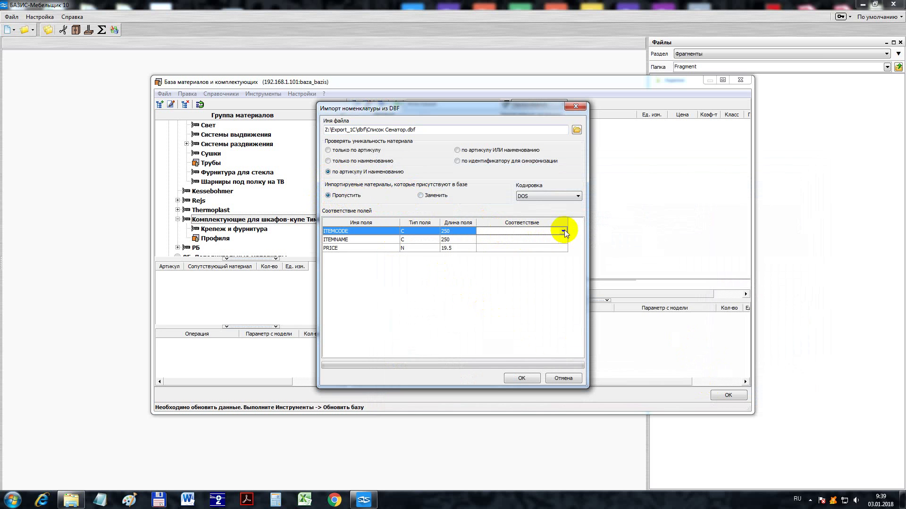
left_click(562, 231)
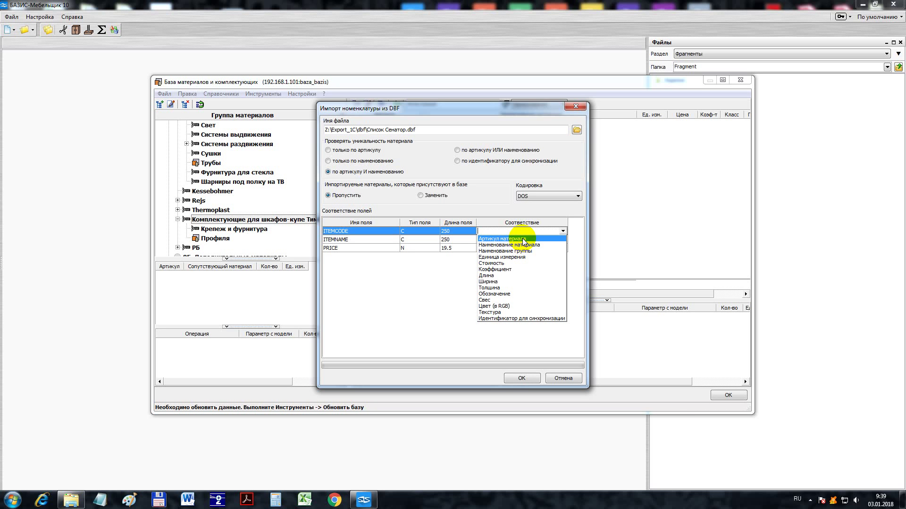
left_click(524, 240)
left_click(557, 240)
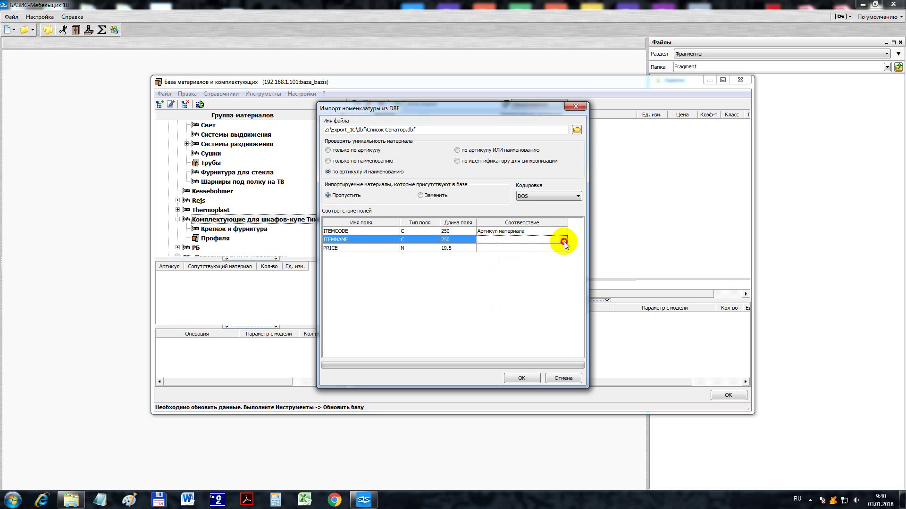
left_click(563, 240)
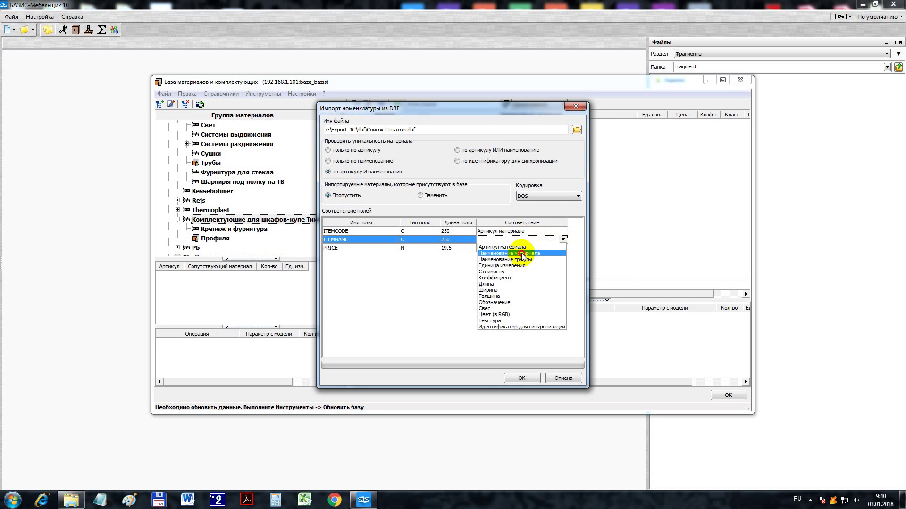
left_click(522, 254)
left_click(561, 248)
left_click(563, 248)
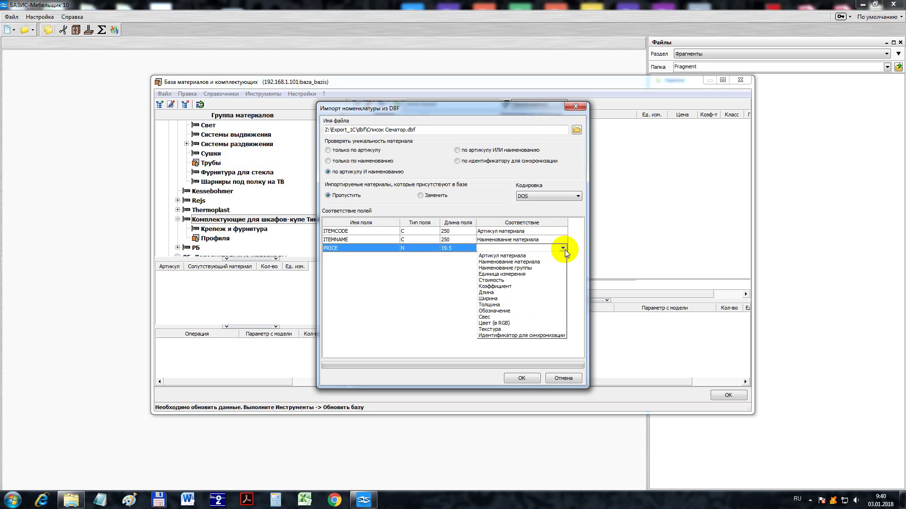
left_click(511, 280)
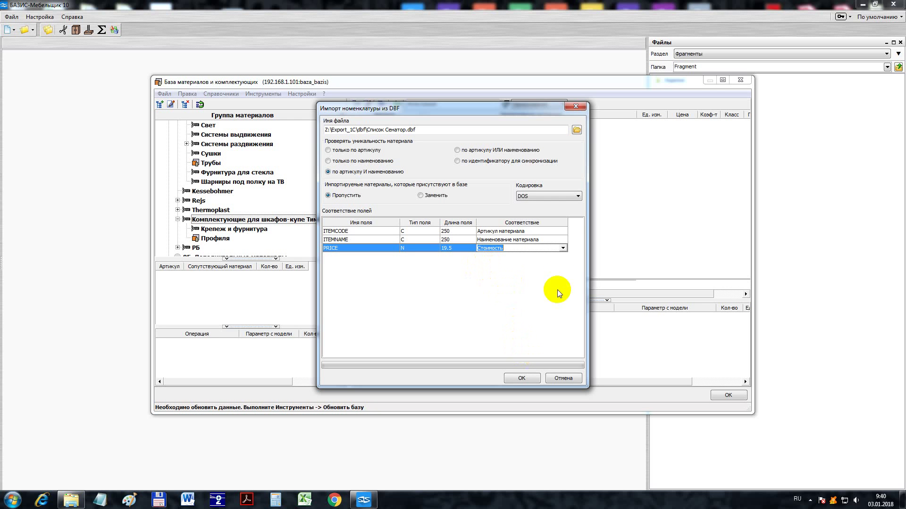
left_click(563, 248)
left_click(563, 248)
left_click(511, 324)
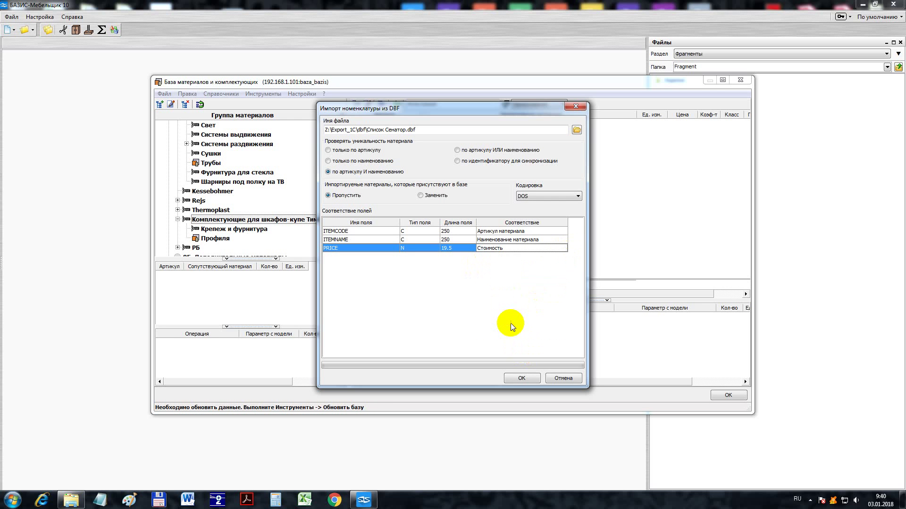
left_click(524, 379)
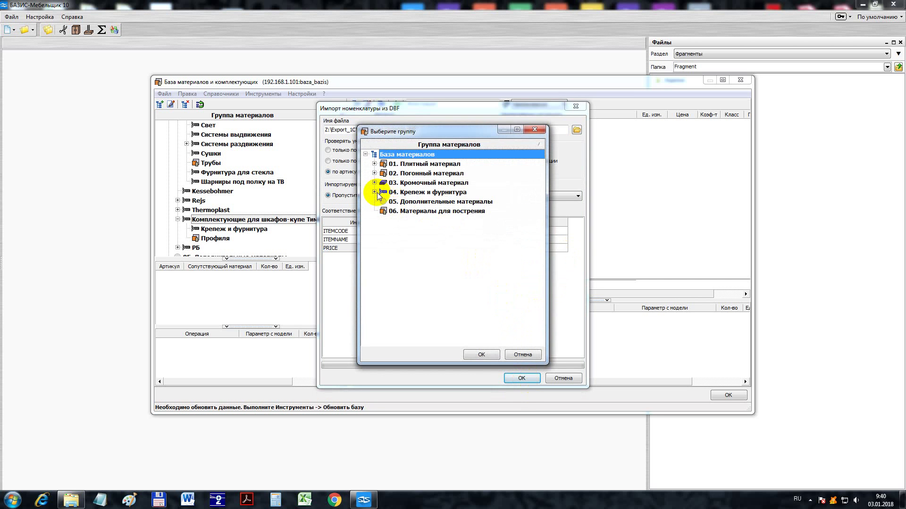
- Import the 235 materials into 04. Крепеж и фурнитура > Комплектующие для шкафов-купе Тимберлэнд
left_click(375, 192)
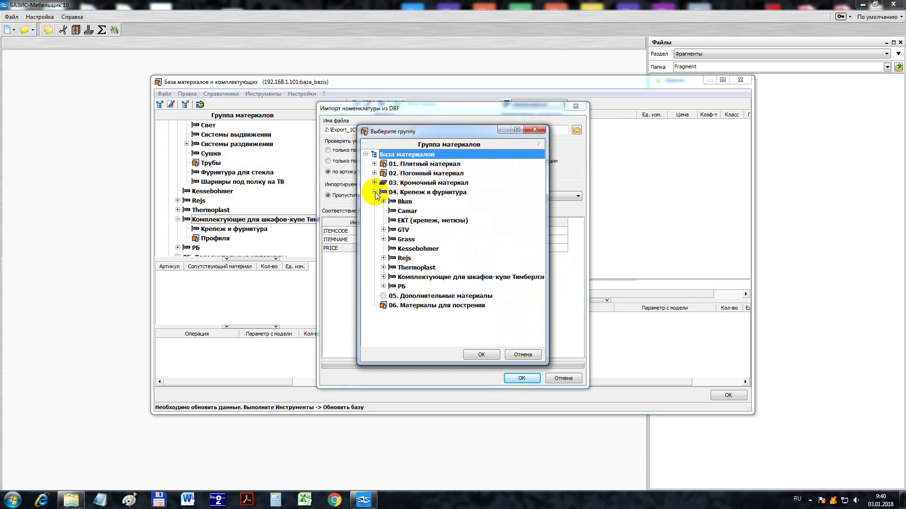
left_click(399, 278)
left_click(481, 356)
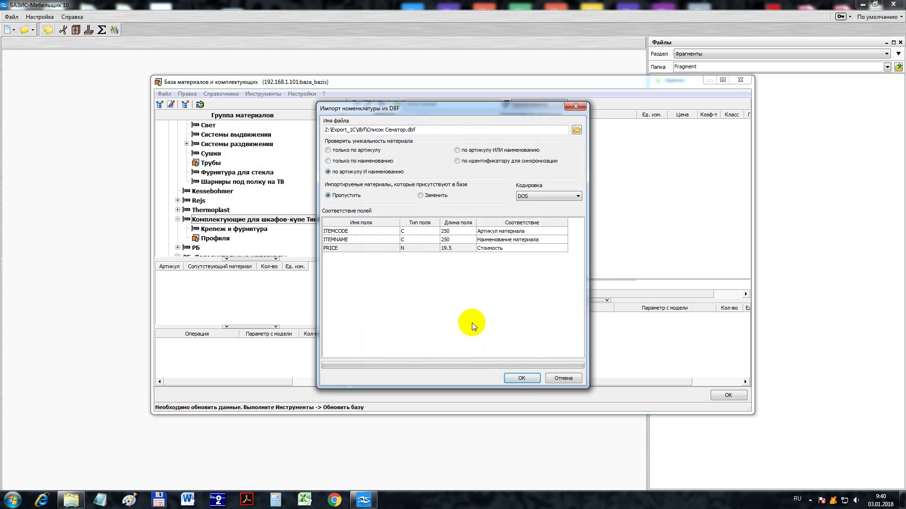
left_click(519, 379)
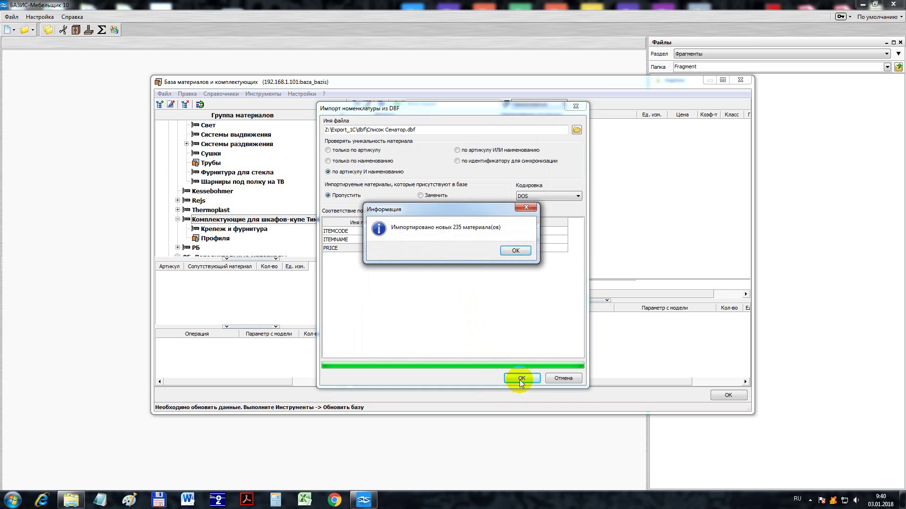
left_click(514, 252)
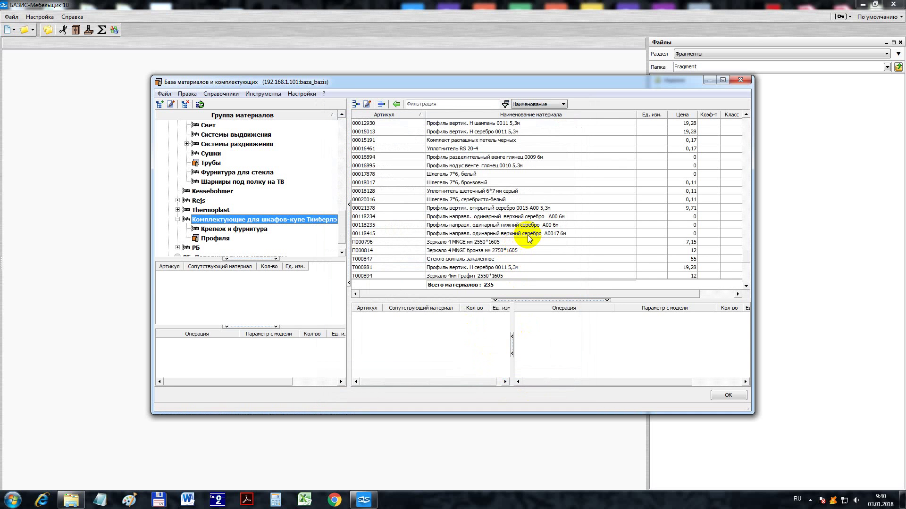
right_click(251, 221)
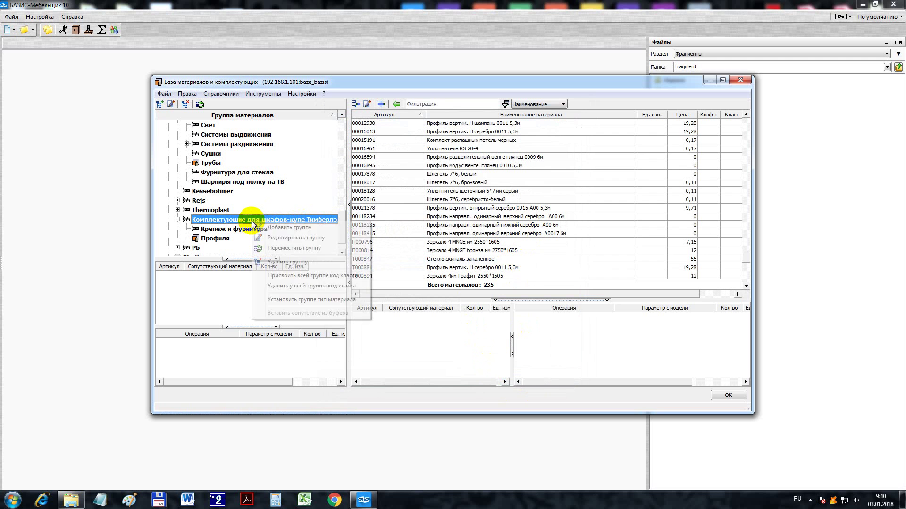
left_click(281, 237)
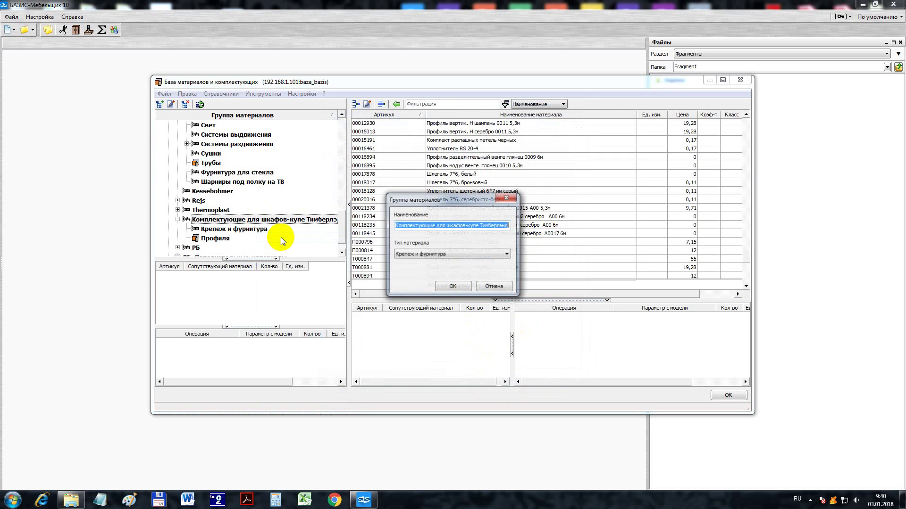
left_click(456, 287)
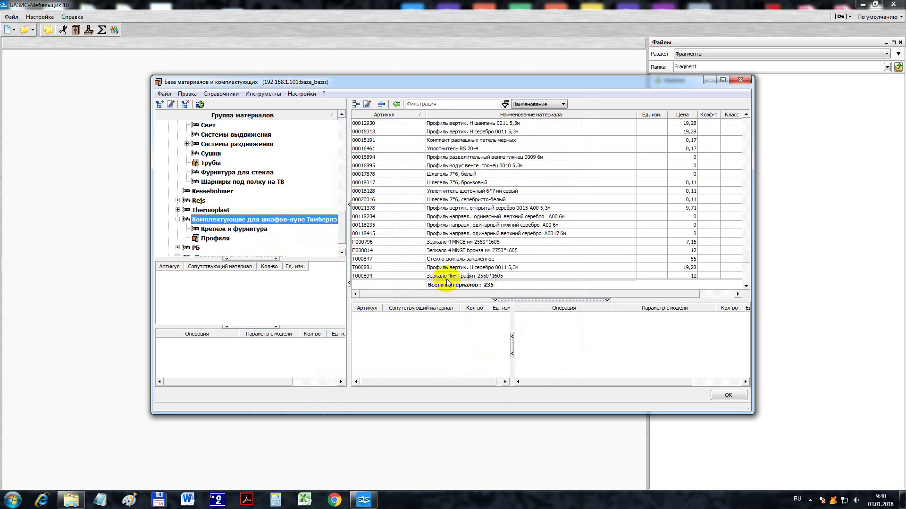
left_click(446, 175)
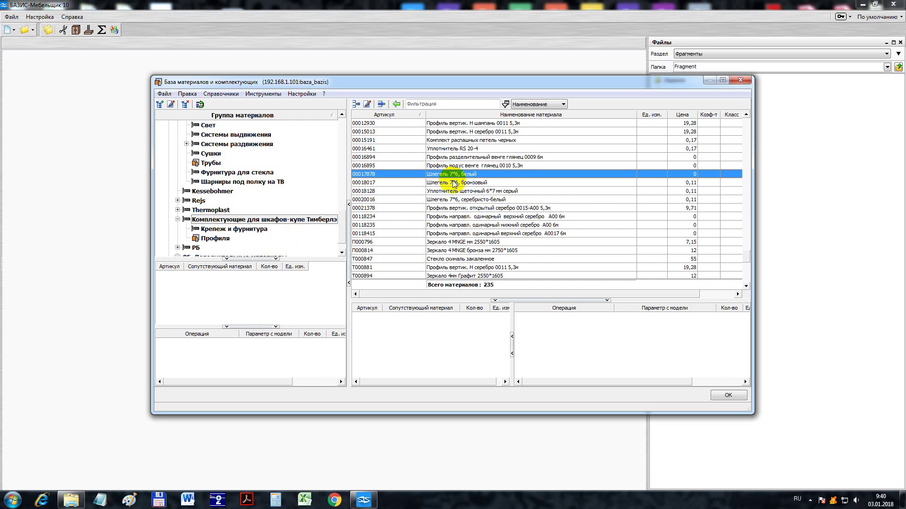
- Select all imported materials and set their Альтернативная валюта to usd through group editing
key("ctrl+a")
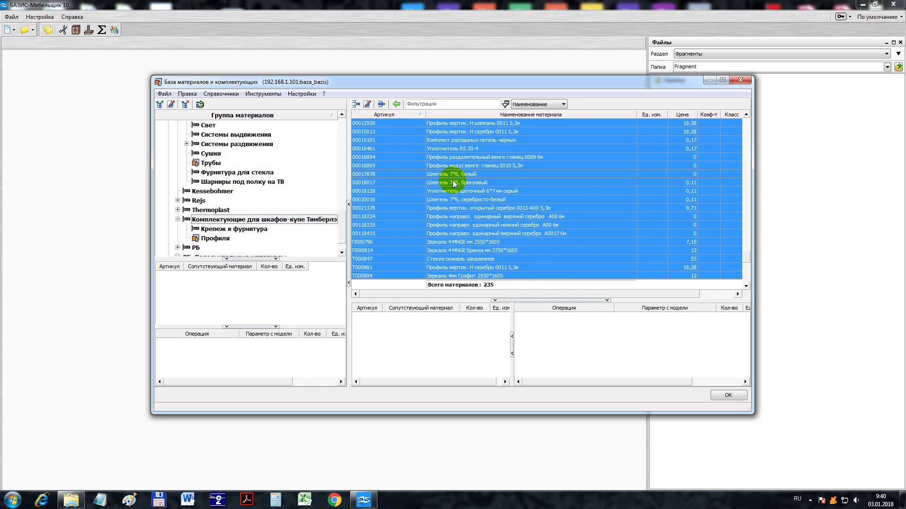
right_click(453, 184)
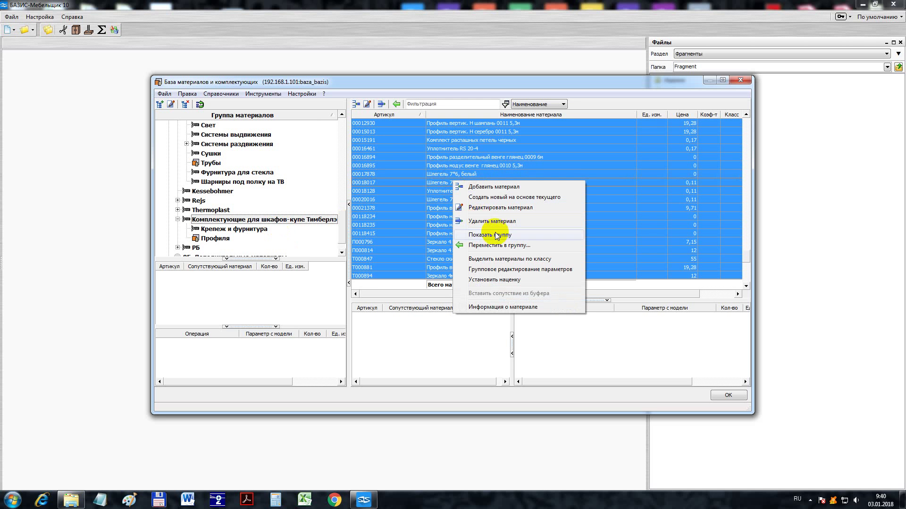
left_click(508, 269)
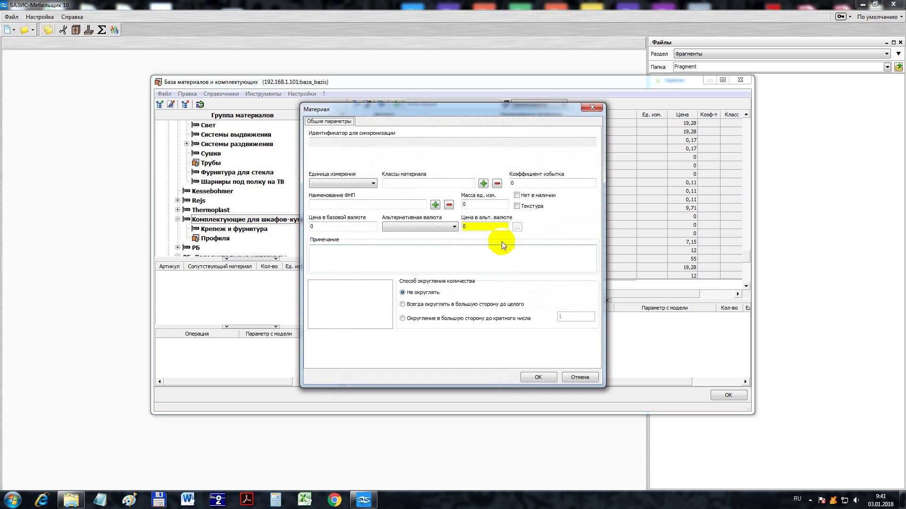
left_click(440, 226)
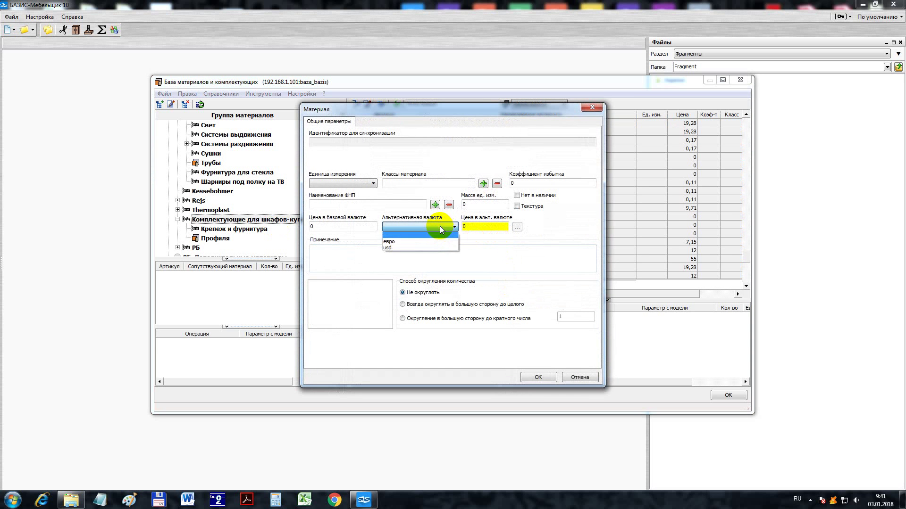
left_click(415, 248)
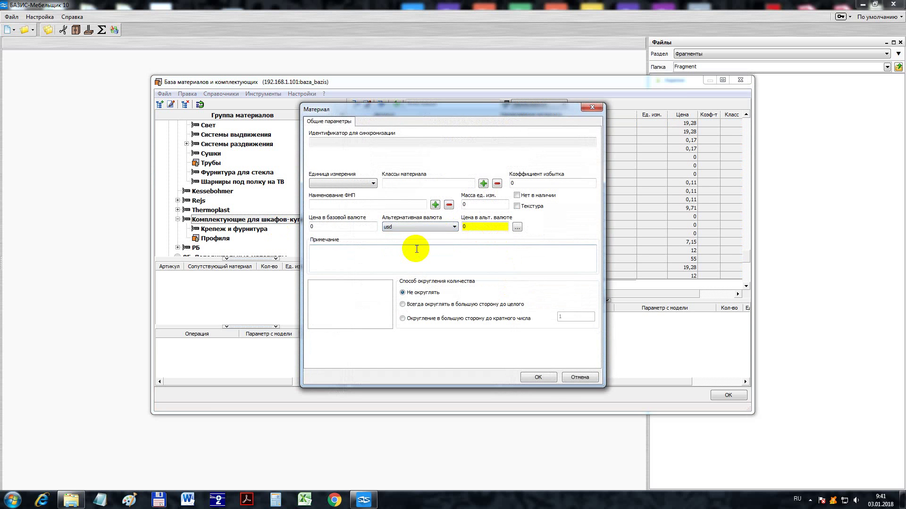
left_click(532, 378)
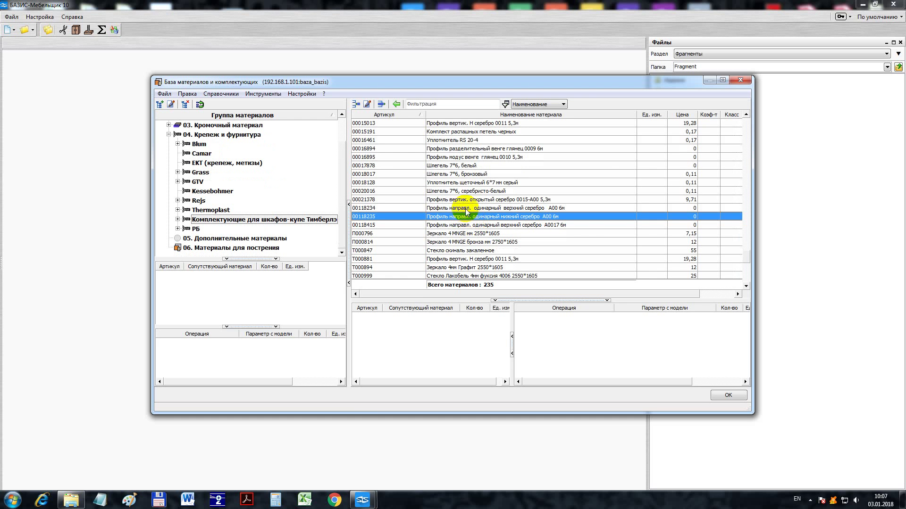
left_click(465, 200)
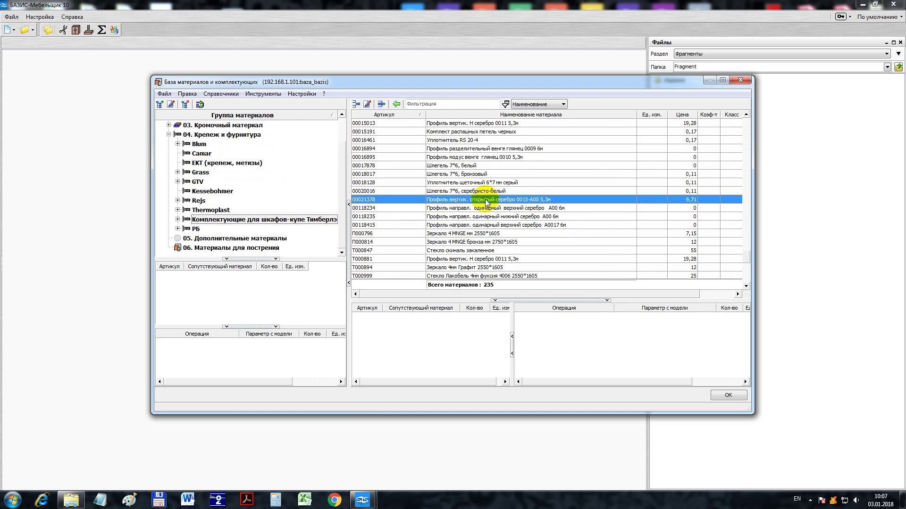
double_click(486, 200)
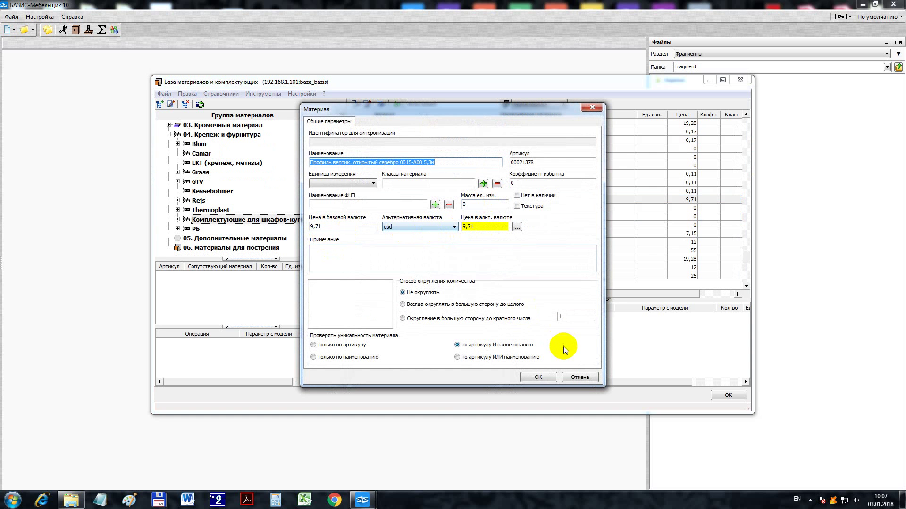
left_click(576, 377)
double_click(482, 259)
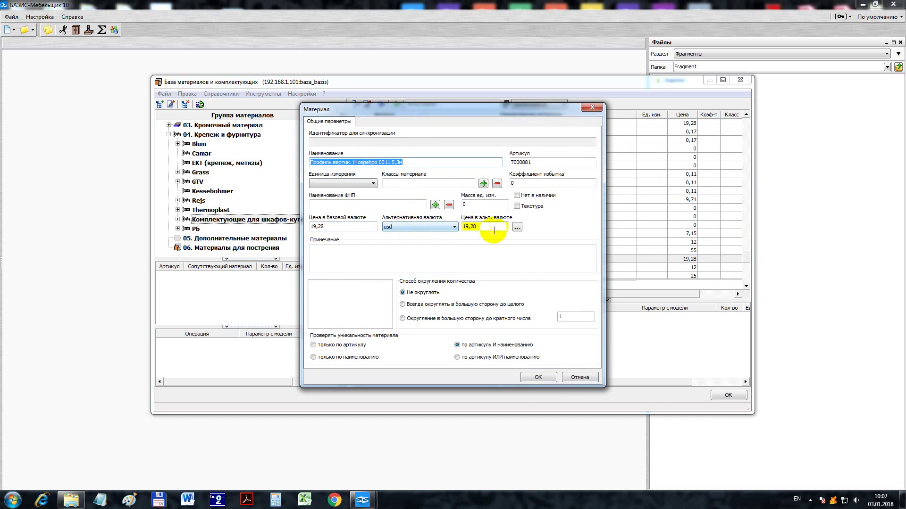
left_click(573, 378)
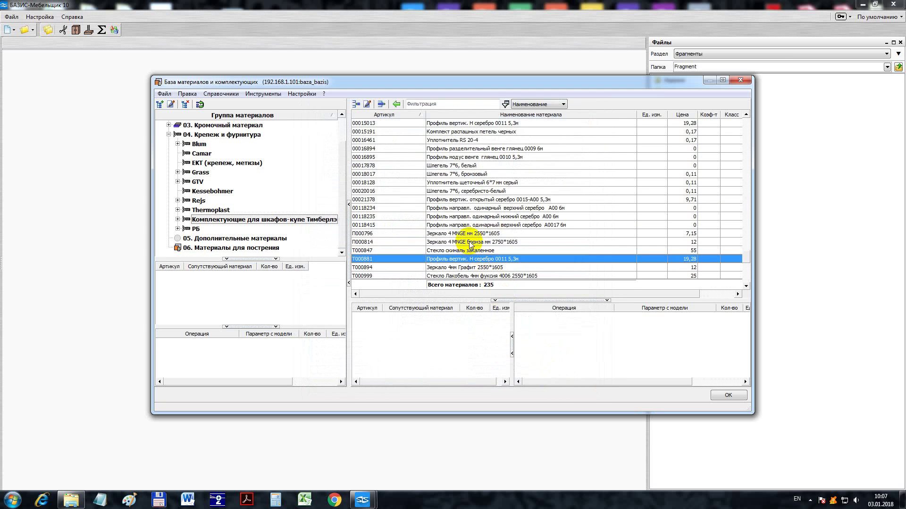
left_click(235, 95)
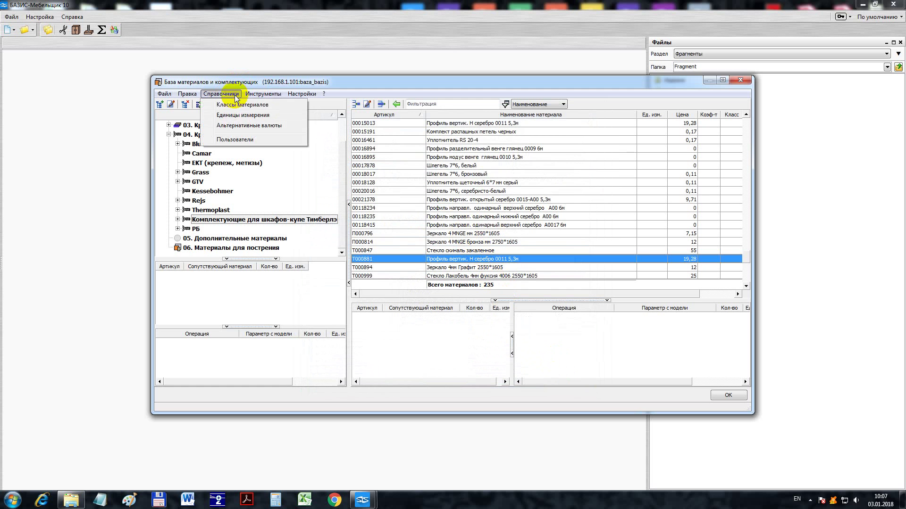
- Change the usd rate in Альтернативные валюты to 2,032 and confirm price recalculation
left_click(236, 126)
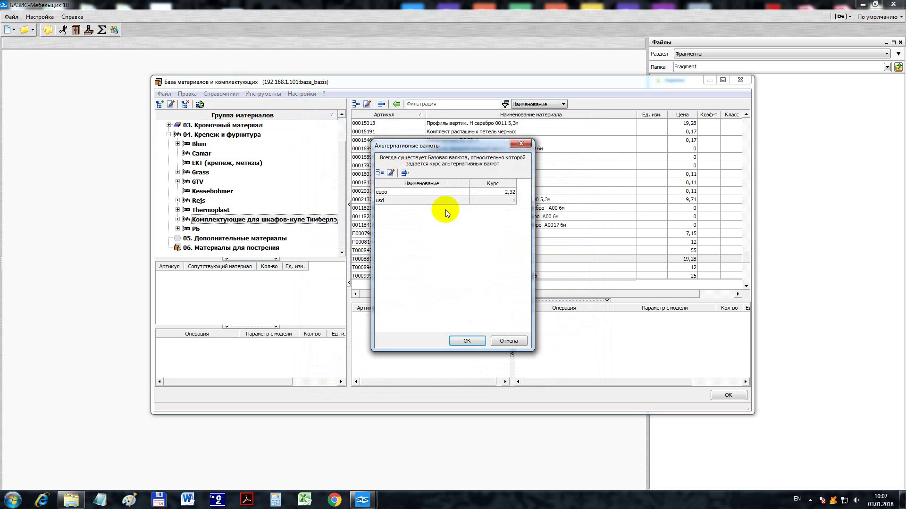
left_click(501, 204)
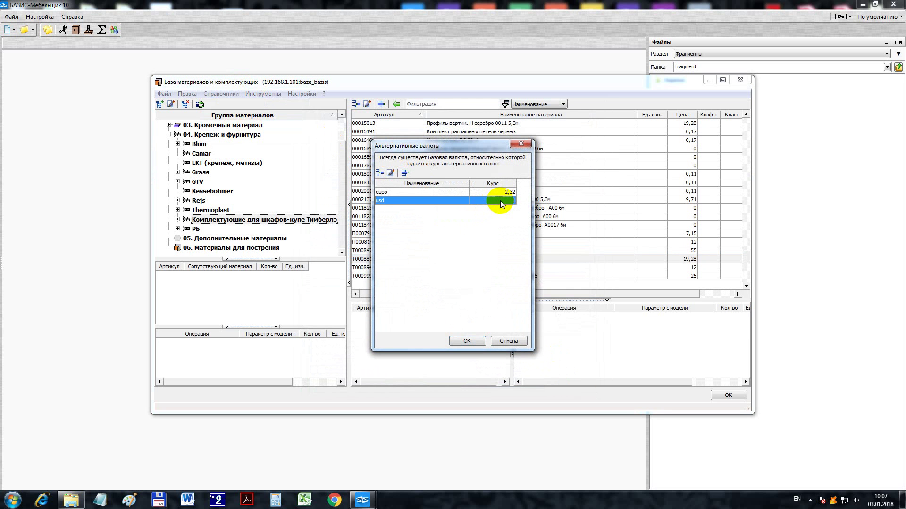
double_click(500, 202)
type("2032")
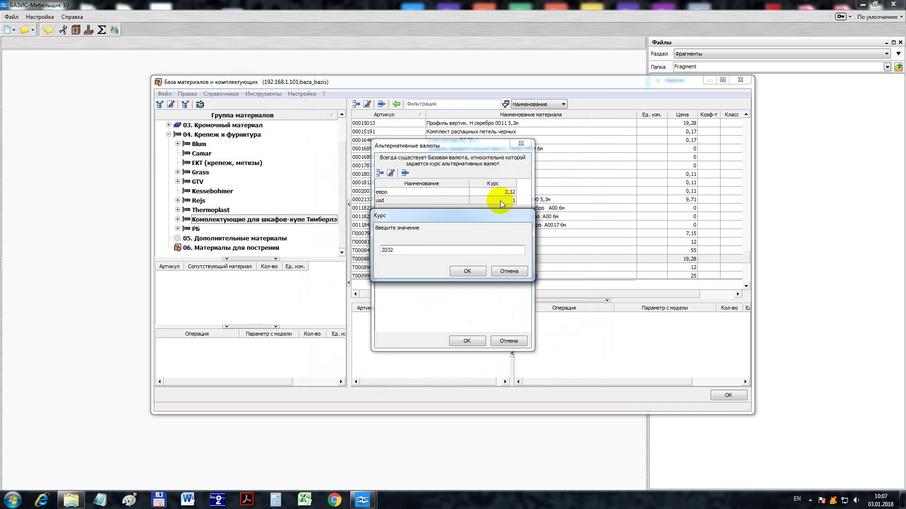
key("alt+shift")
type(",")
left_click(467, 271)
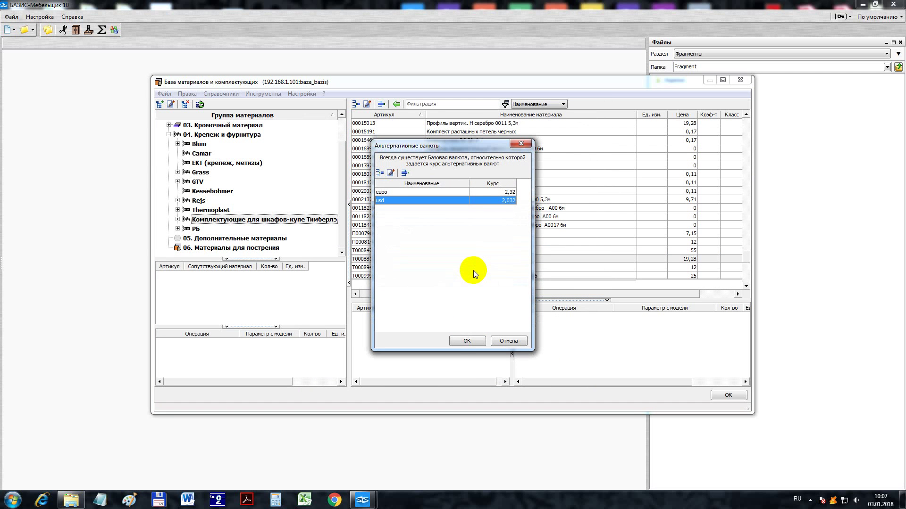
left_click(465, 340)
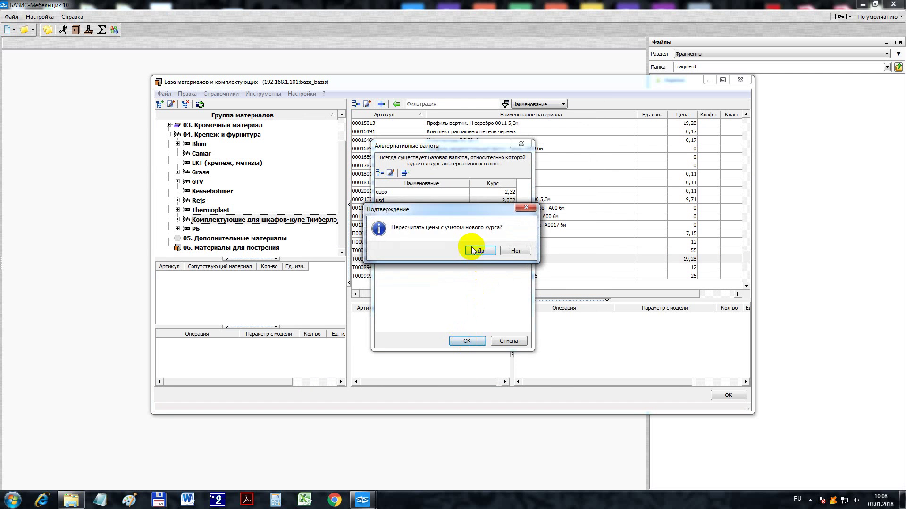
left_click(477, 252)
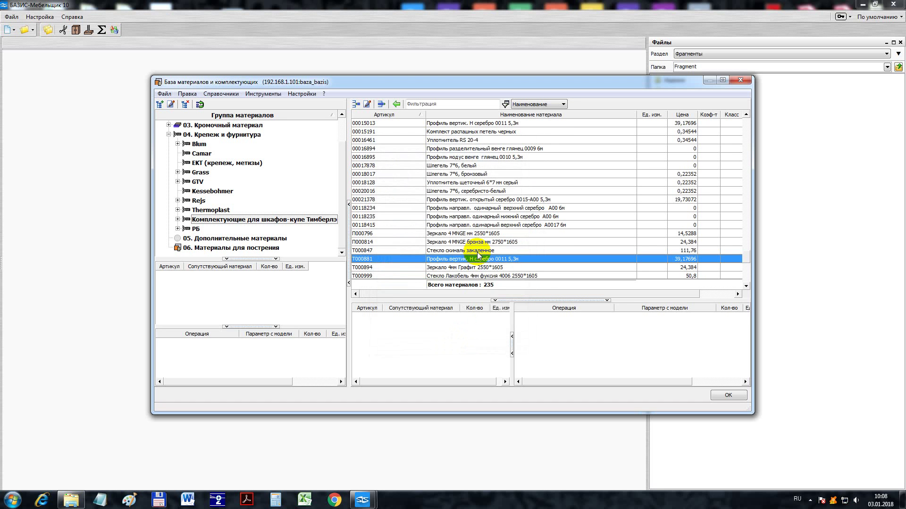
- Set the unit of measure of material T000881 to шт and save it
double_click(478, 263)
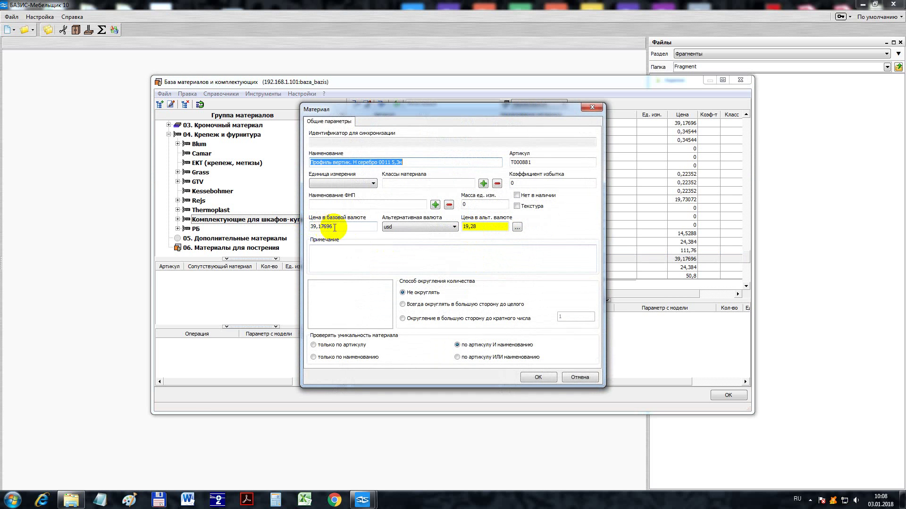
left_click(538, 377)
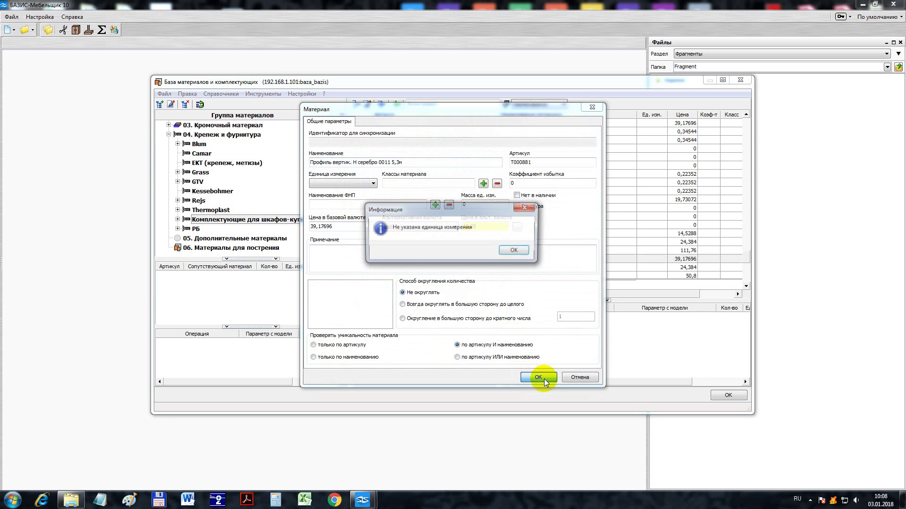
left_click(516, 251)
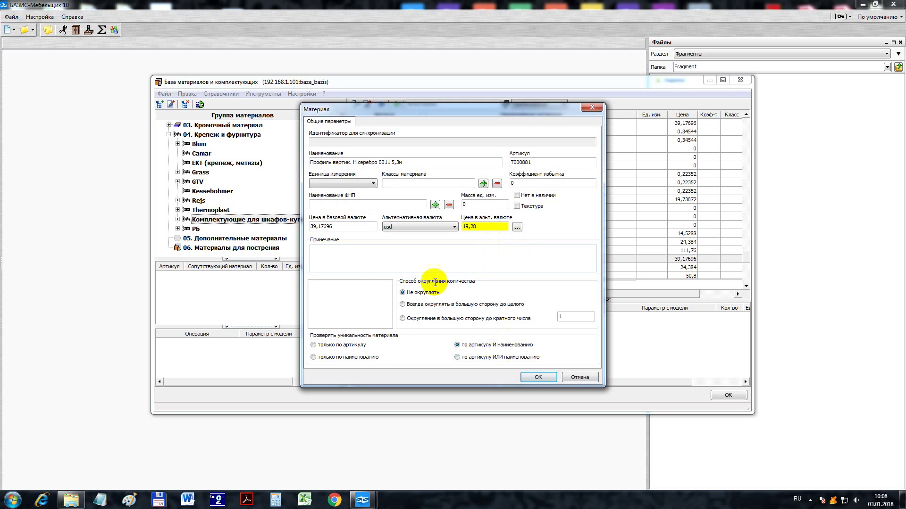
left_click_drag(449, 115, 460, 135)
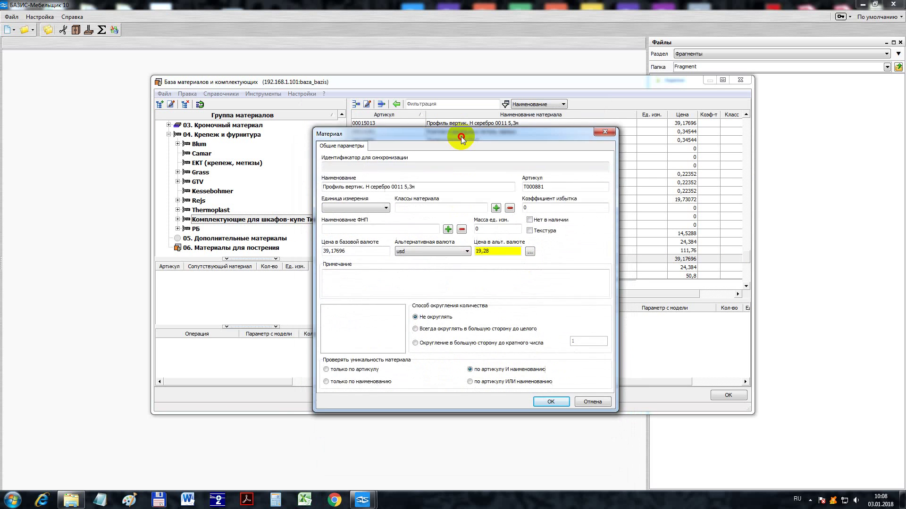
left_click(361, 207)
left_click(352, 219)
left_click(549, 399)
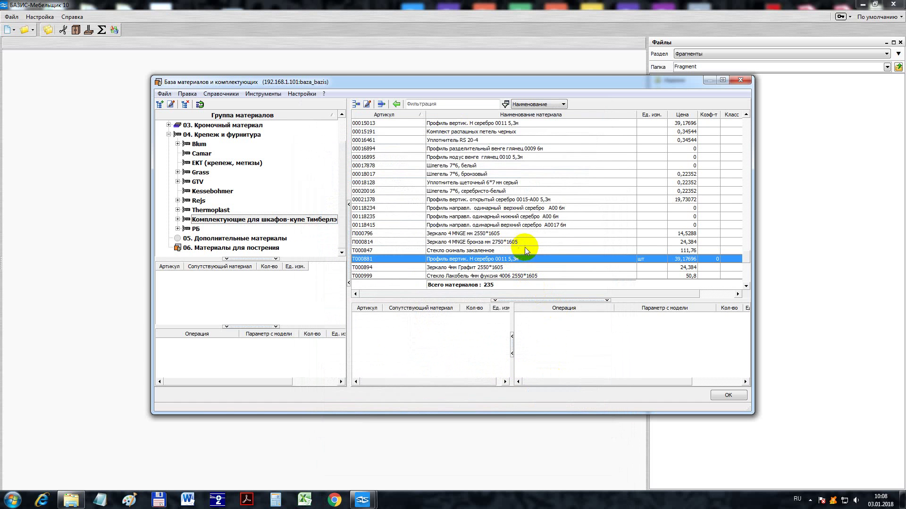
- Scroll the materials list and select the glass material ТУ000853
scroll(495, 235, "down", 3)
scroll(559, 231, "down", 5)
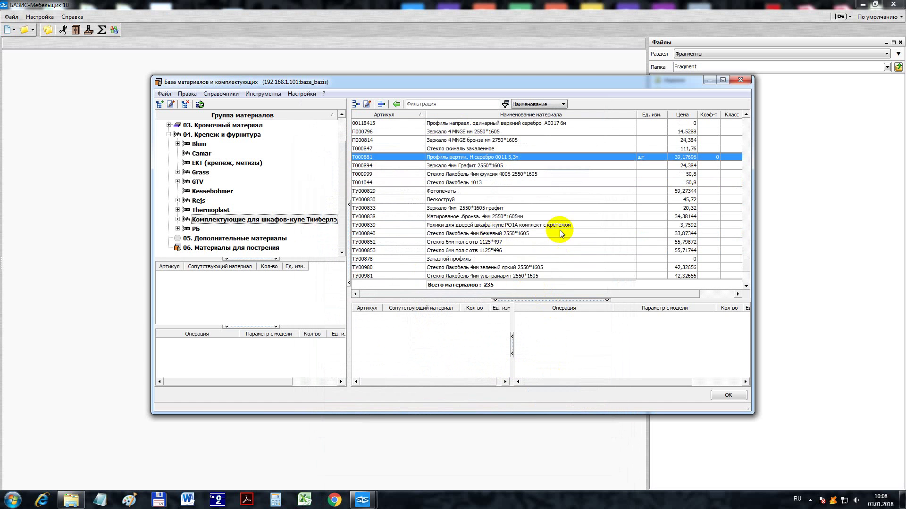
scroll(681, 250, "up", 3)
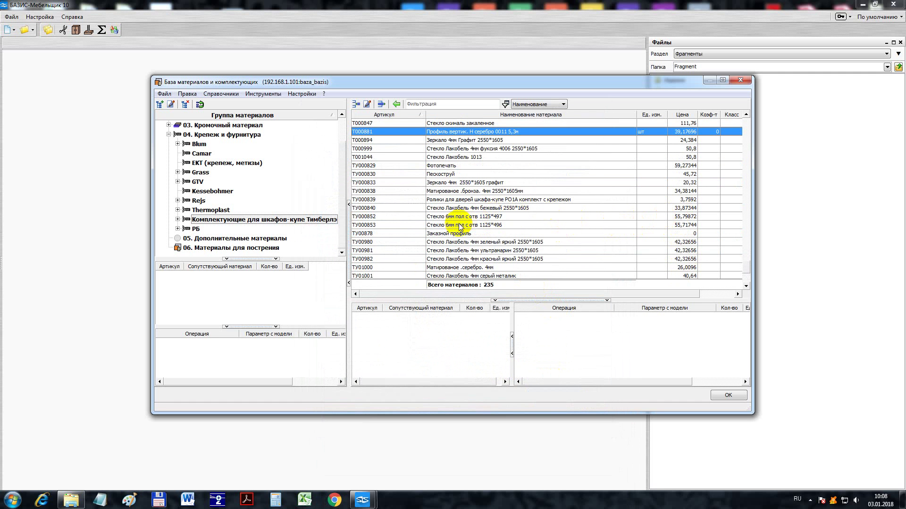
left_click(460, 227)
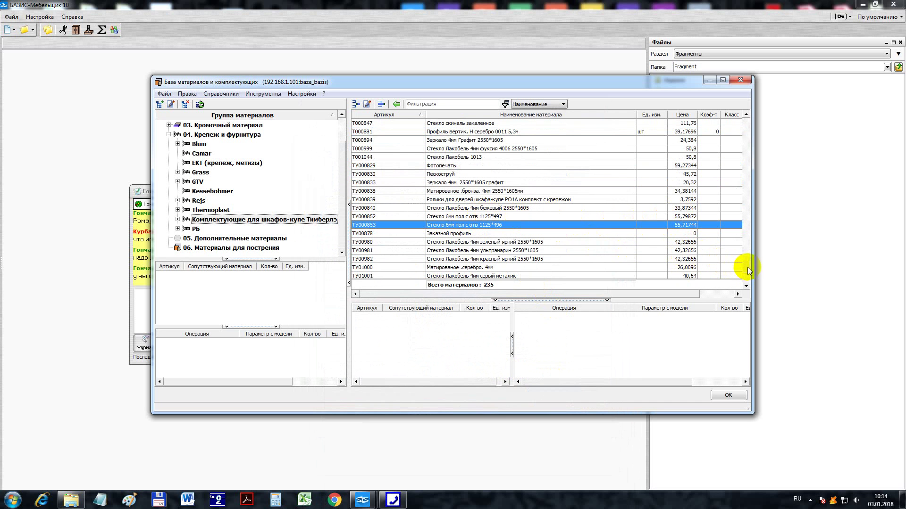
- Expand the sliding-wardrobe components group and multi-select profile rows 00001412 through 00006778
left_click(739, 215)
left_click_drag(745, 215, 752, 131)
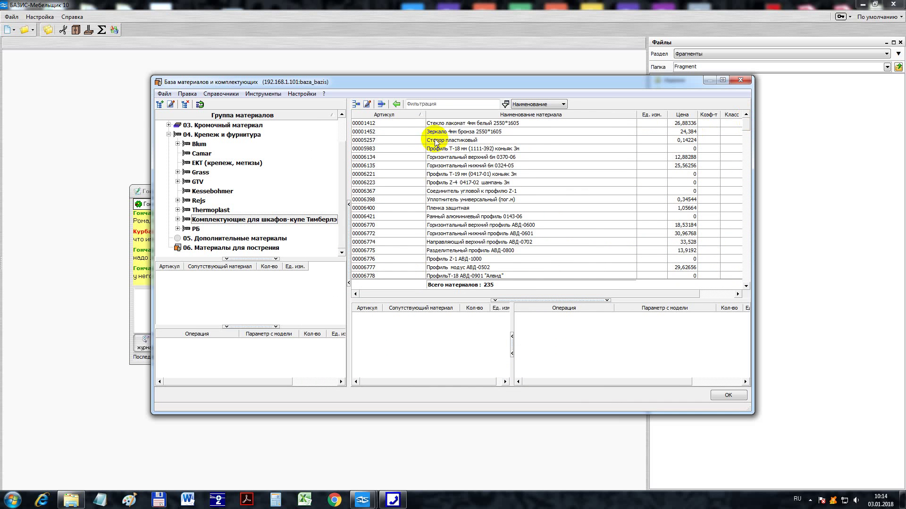
left_click(177, 220)
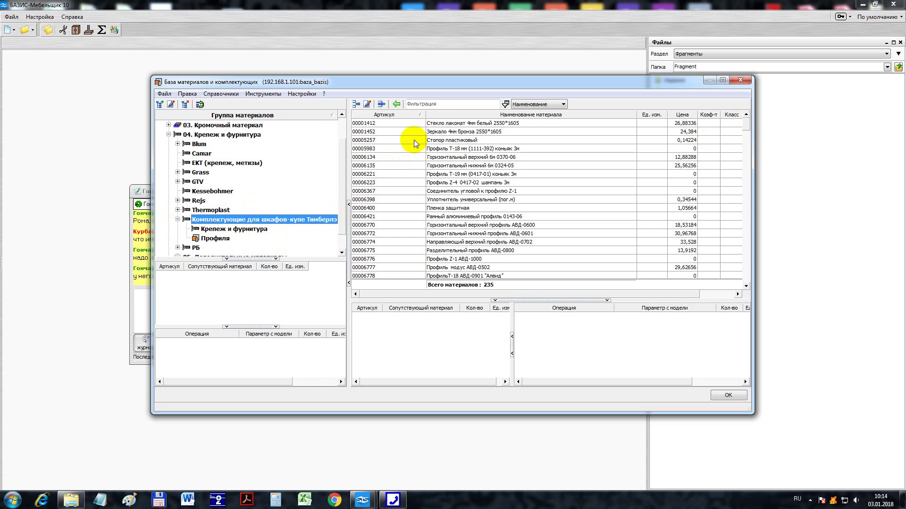
left_click(445, 124)
left_click(445, 132, "shift")
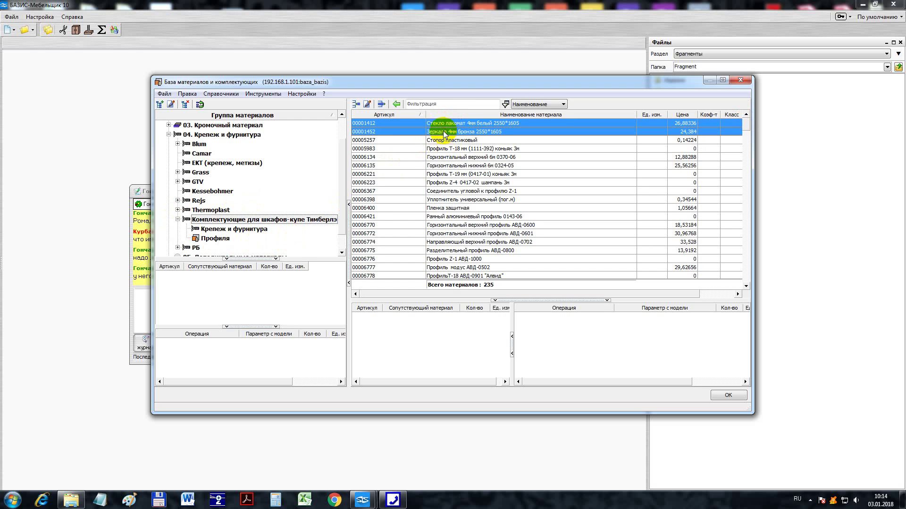
left_click(444, 149, "ctrl")
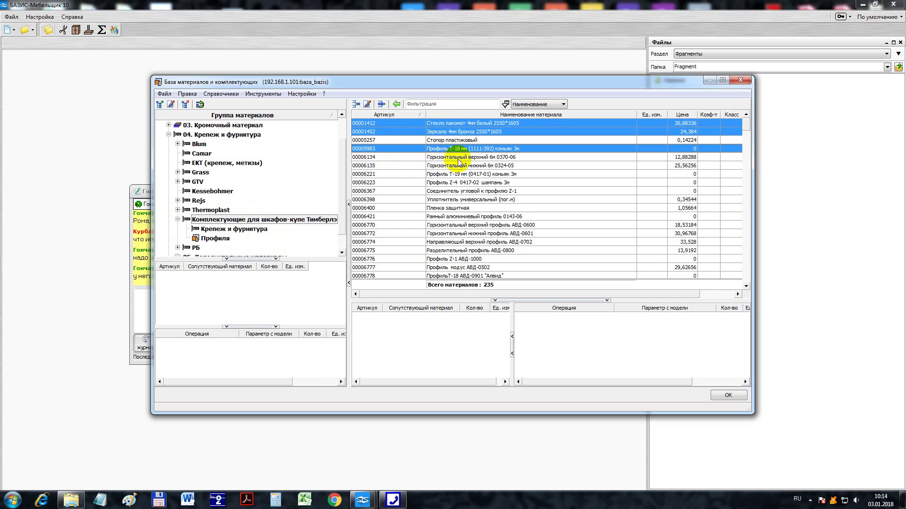
left_click(461, 157, "ctrl")
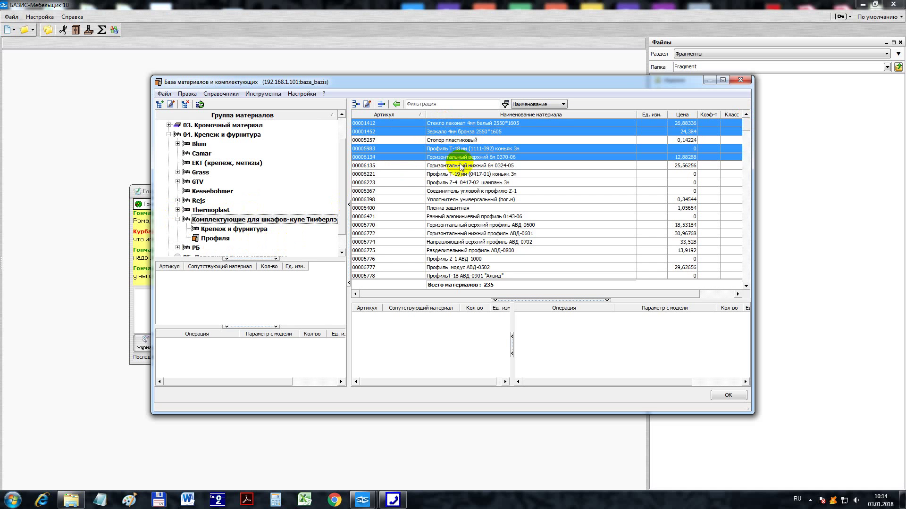
left_click(456, 166, "ctrl")
left_click(449, 174, "ctrl")
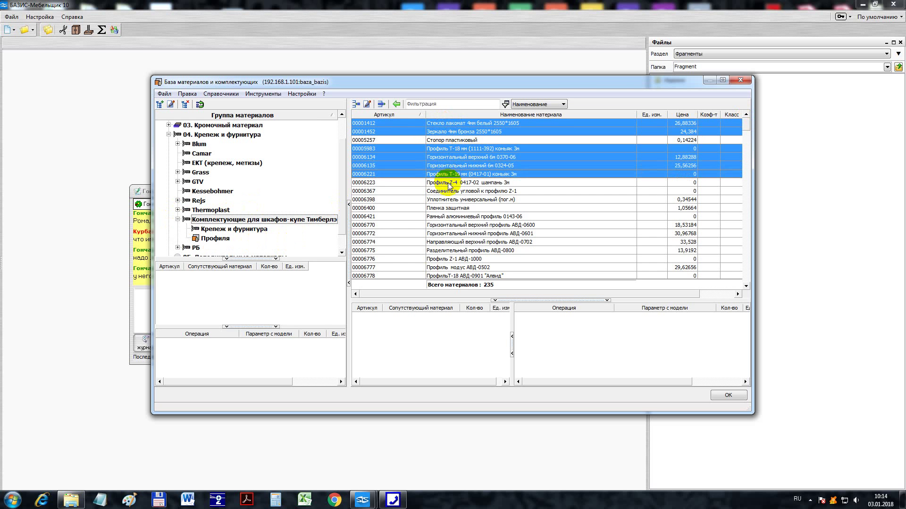
left_click(448, 183, "ctrl")
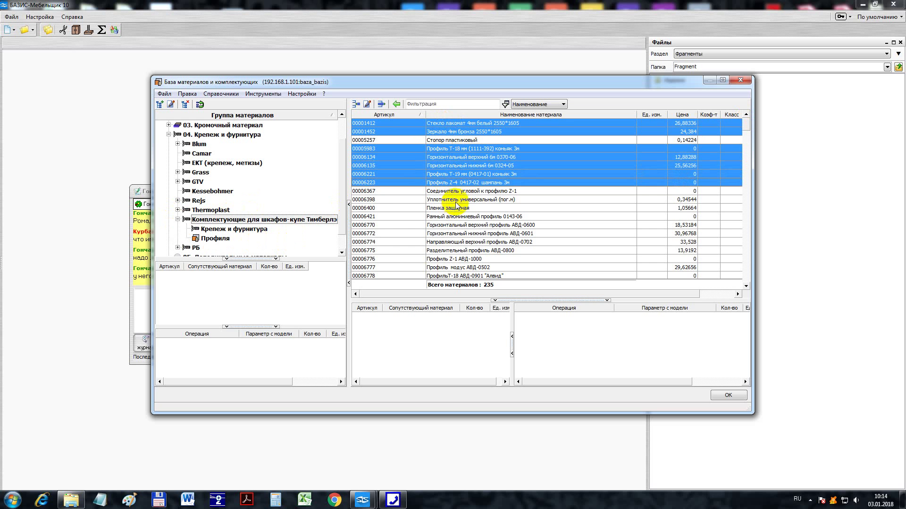
left_click(457, 200, "ctrl")
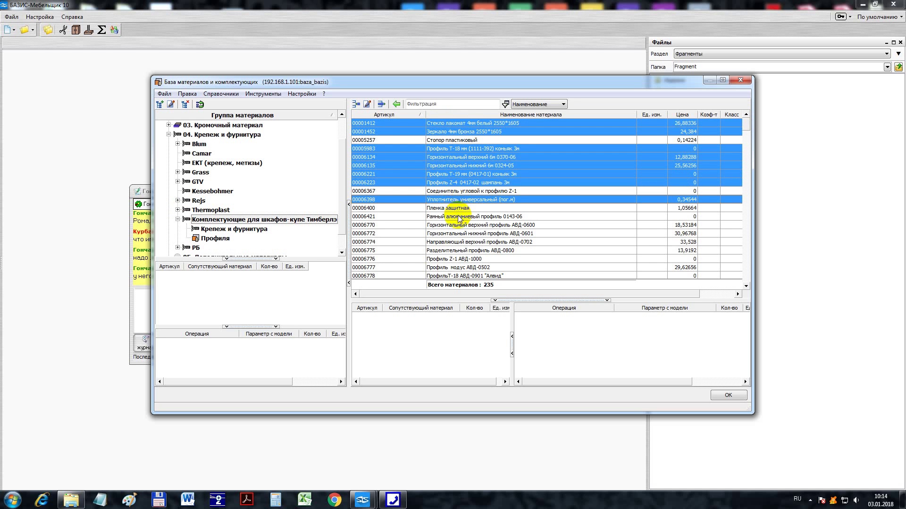
left_click(457, 217, "ctrl")
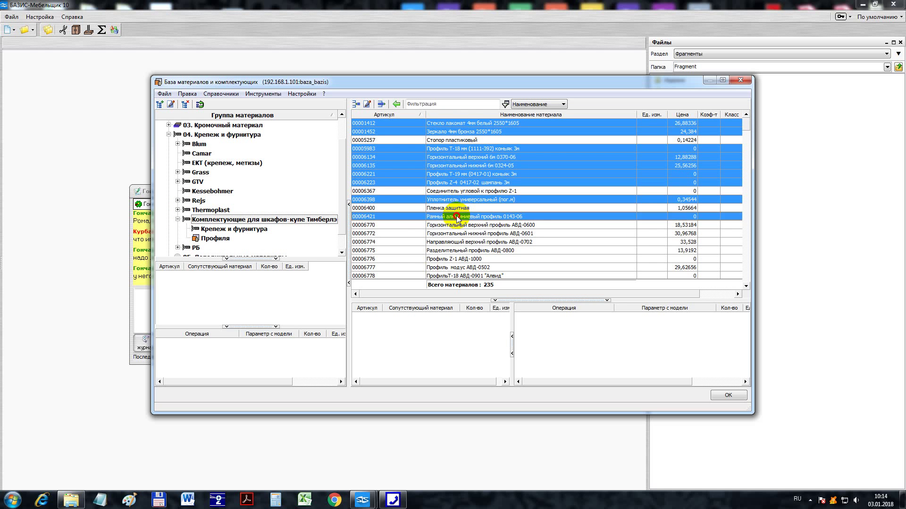
left_click(459, 225, "ctrl")
left_click(460, 234, "ctrl")
left_click(462, 243, "ctrl")
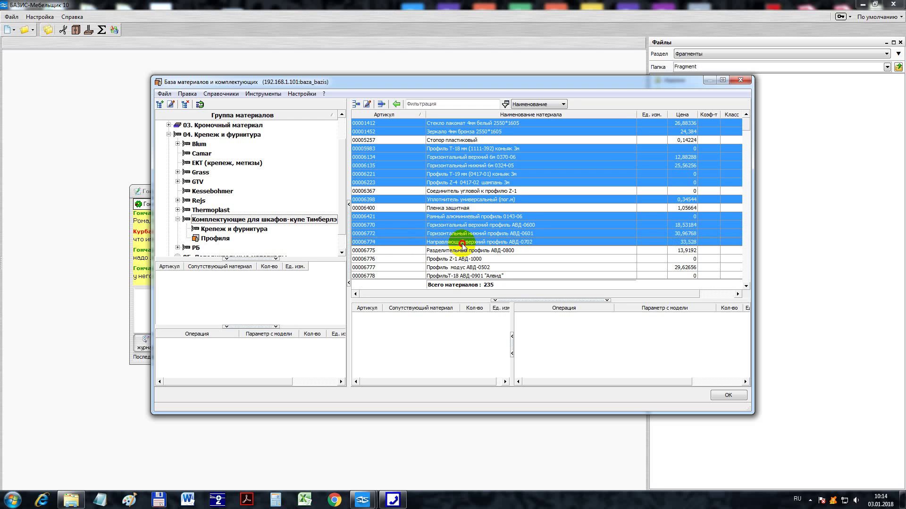
left_click(464, 250, "ctrl")
left_click(464, 258, "ctrl")
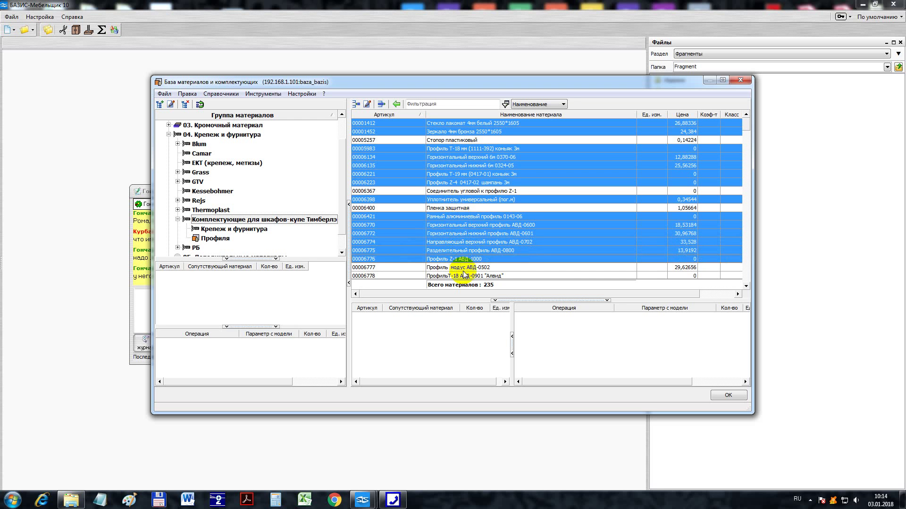
left_click(464, 268, "ctrl")
left_click(465, 276, "ctrl")
- Add rows 00007391 through 00009125, including tube 00007550 and brush seal 00007877, to the selection
scroll(463, 246, "down", 2)
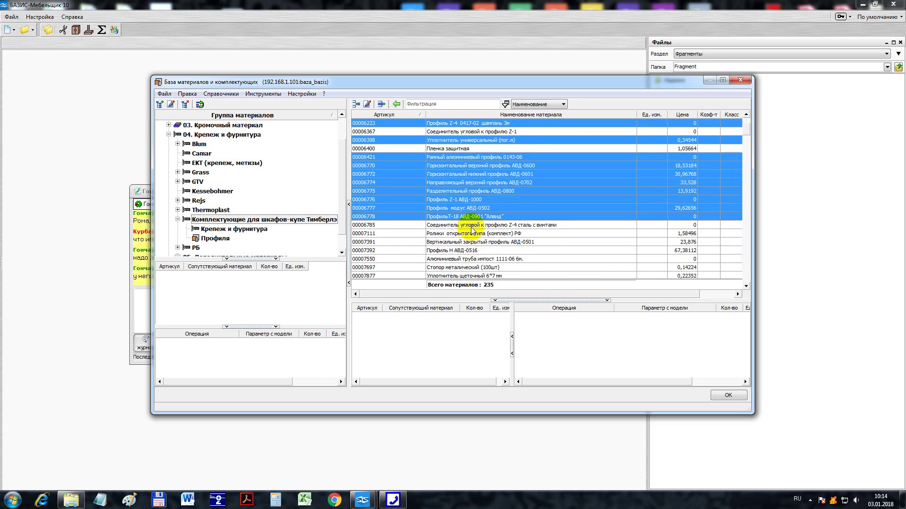
scroll(462, 250, "down", 1)
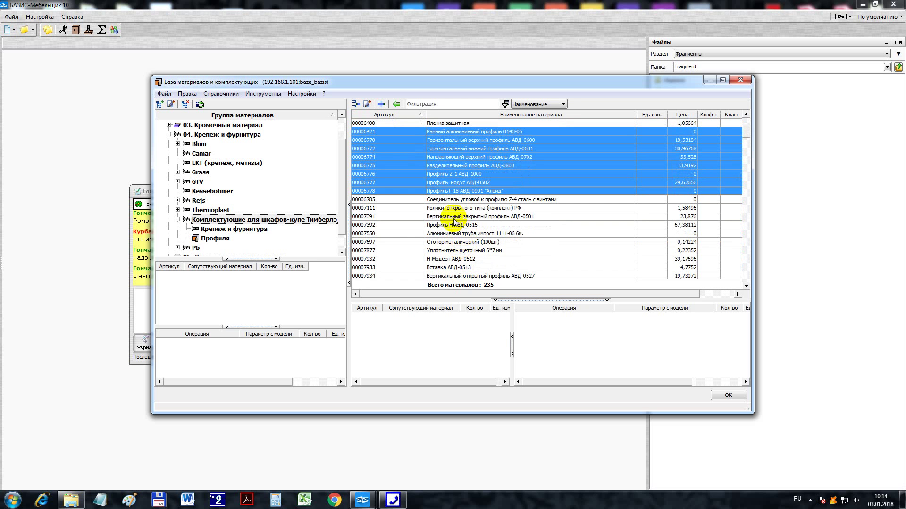
left_click(464, 218, "ctrl")
left_click(460, 226, "ctrl")
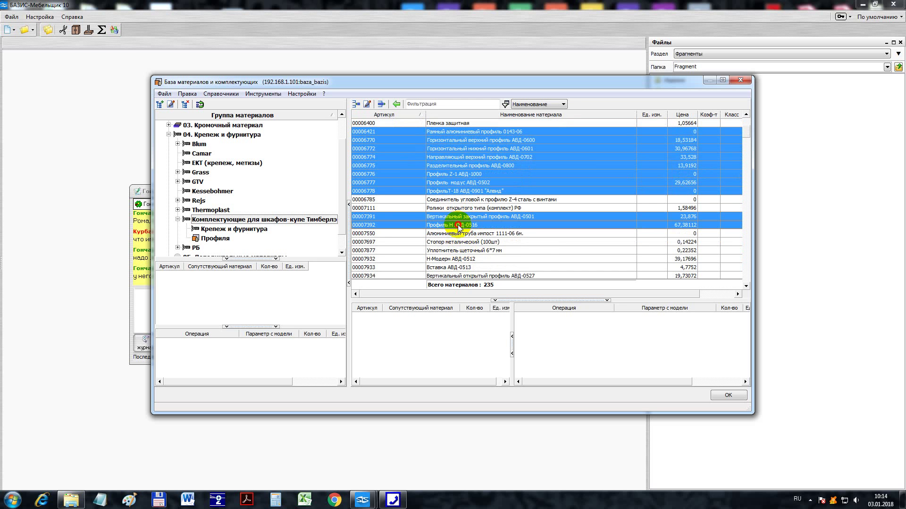
left_click(459, 234, "ctrl")
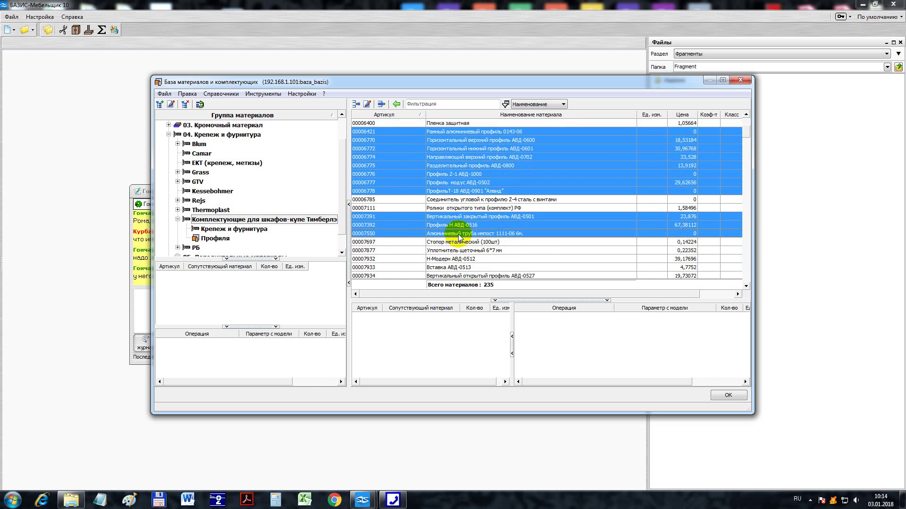
left_click(461, 251, "ctrl")
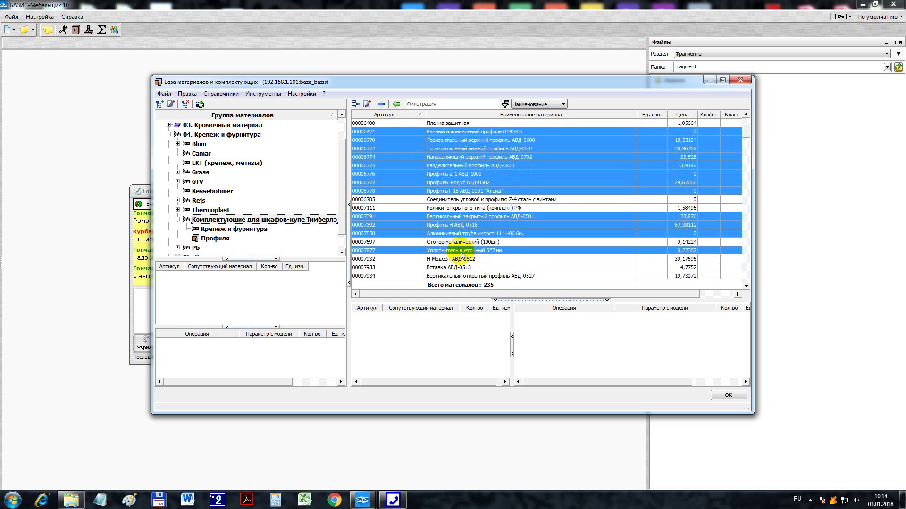
left_click(452, 259, "ctrl")
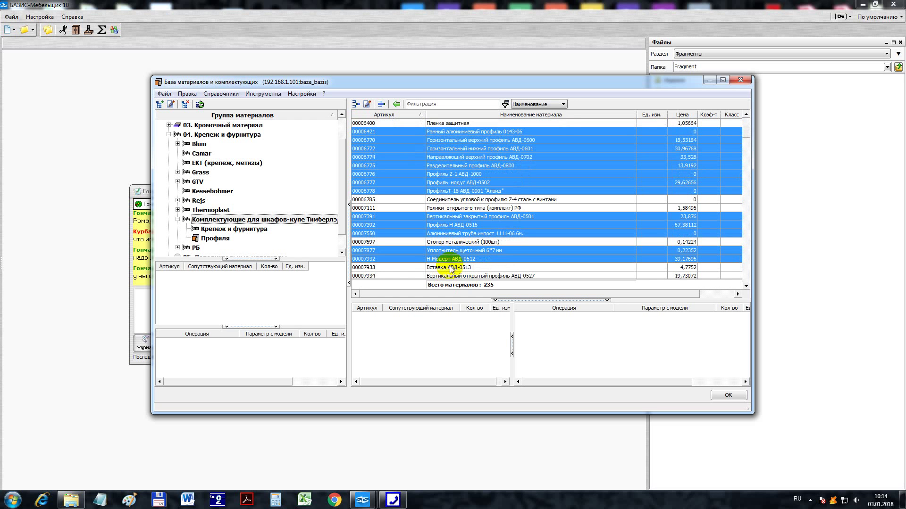
scroll(450, 266, "down", 2)
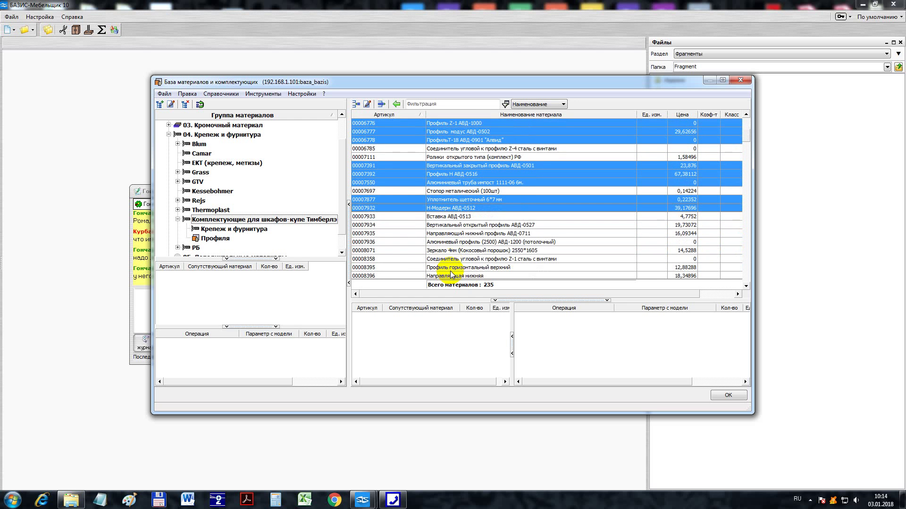
left_click(475, 225, "ctrl")
left_click(477, 234, "ctrl")
left_click(450, 242, "ctrl")
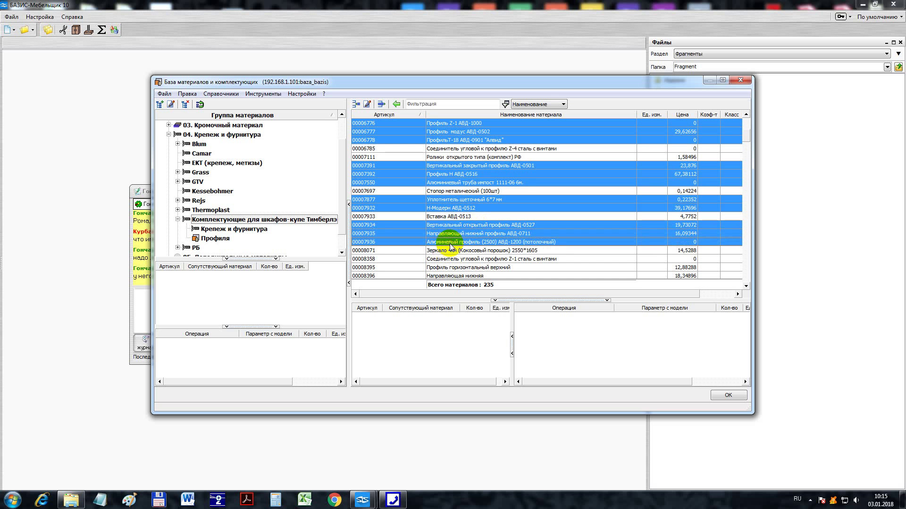
left_click(451, 251, "ctrl")
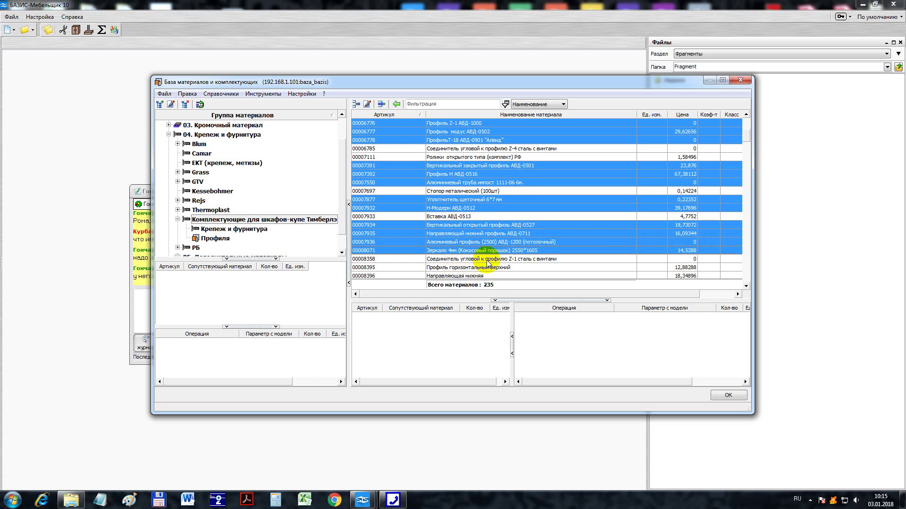
left_click(465, 268, "ctrl")
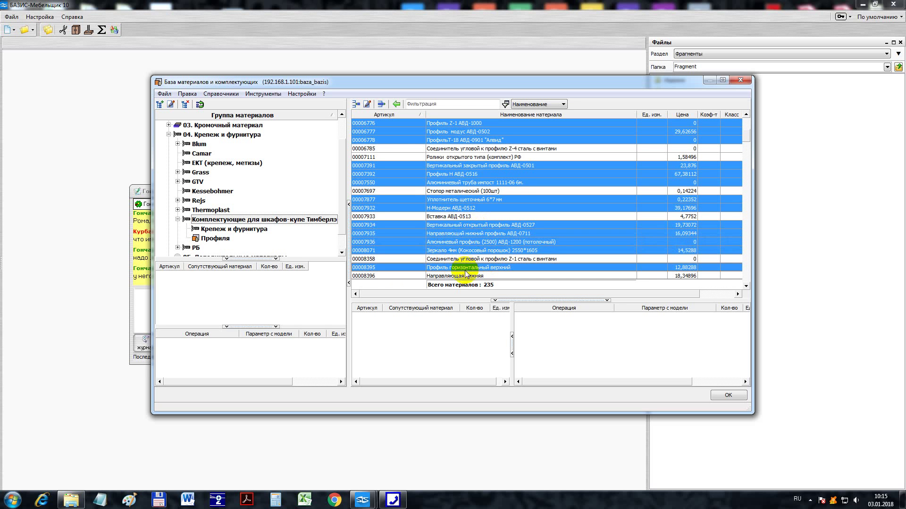
left_click(467, 276, "ctrl")
scroll(460, 250, "down", 3)
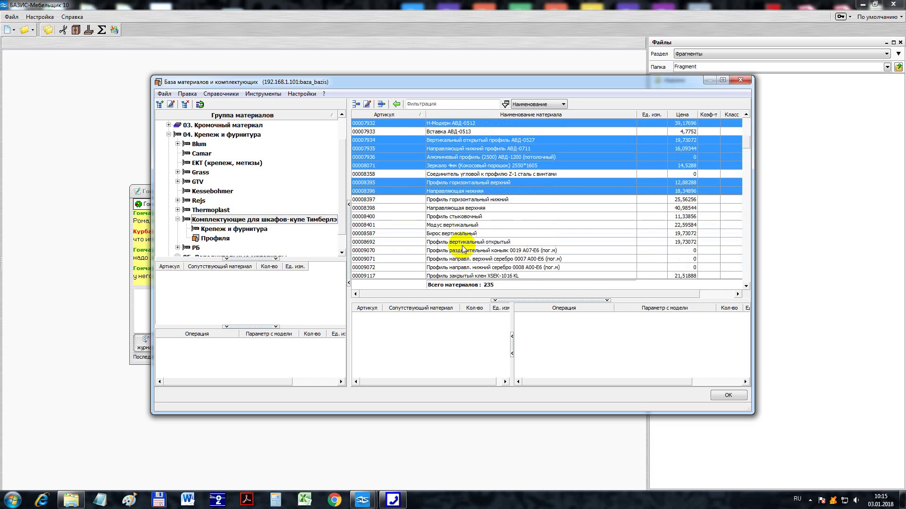
left_click(471, 200, "ctrl")
left_click(471, 208, "ctrl")
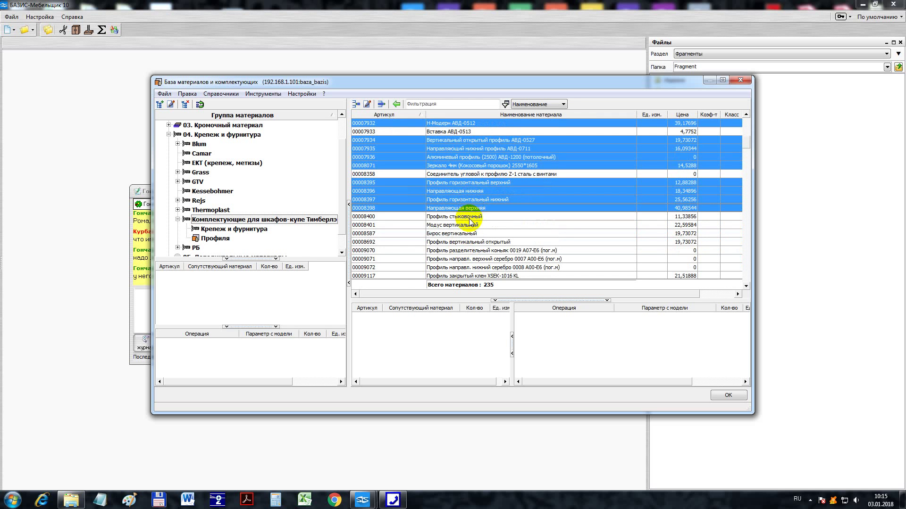
left_click(469, 217, "ctrl")
left_click(468, 225, "ctrl")
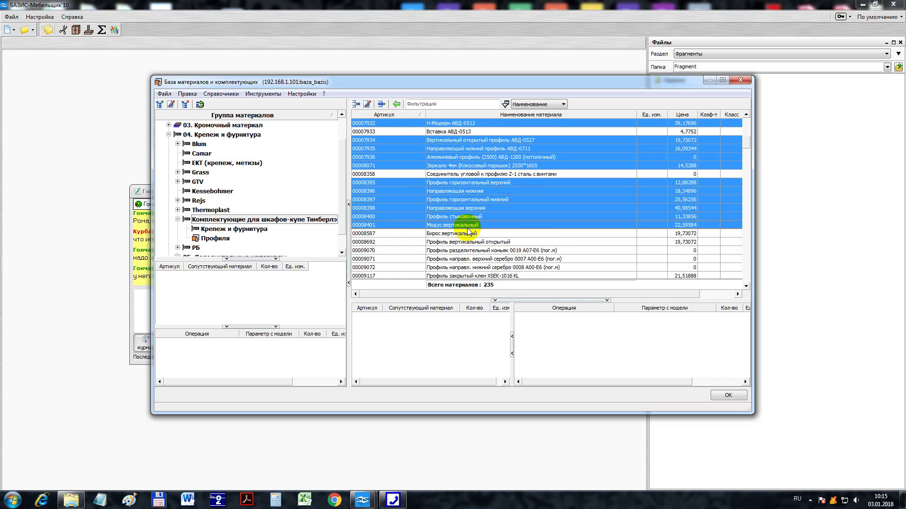
left_click(467, 234, "ctrl")
left_click(468, 242, "ctrl")
left_click(470, 251, "ctrl")
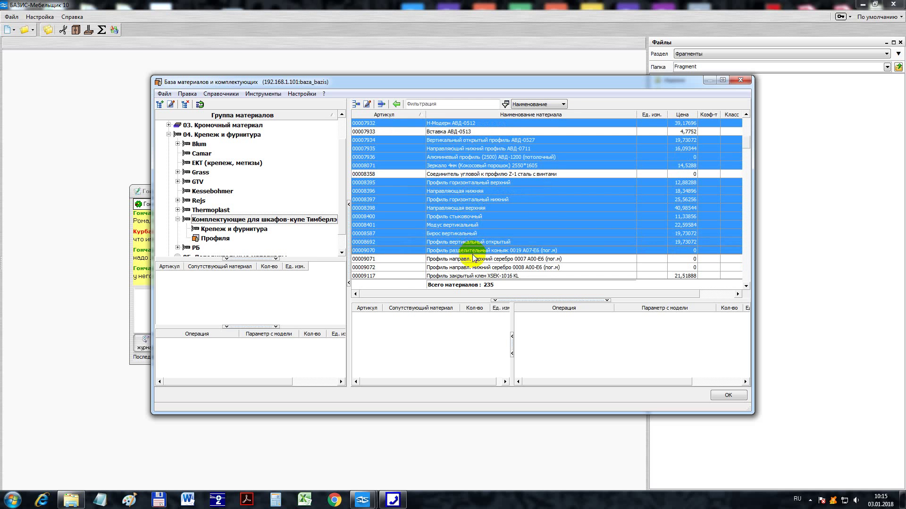
left_click(472, 259, "ctrl")
left_click(474, 268, "ctrl")
left_click(471, 275, "ctrl")
scroll(467, 254, "down", 2)
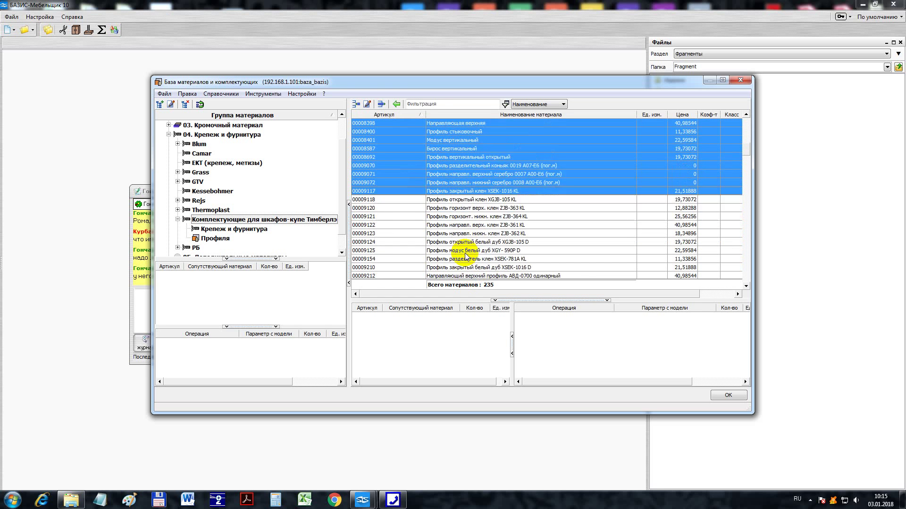
left_click(462, 225, "ctrl")
left_click(463, 234, "ctrl")
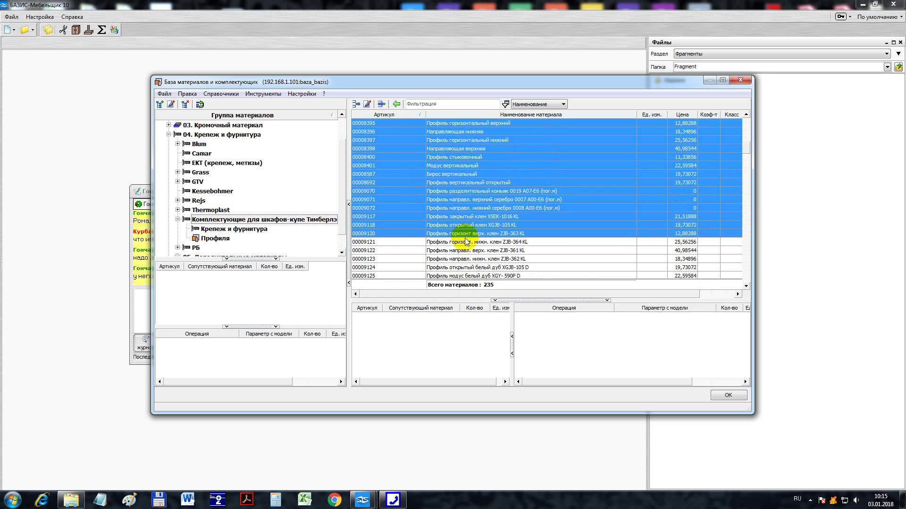
left_click(466, 242, "ctrl")
left_click(466, 251, "ctrl")
left_click(467, 259, "ctrl")
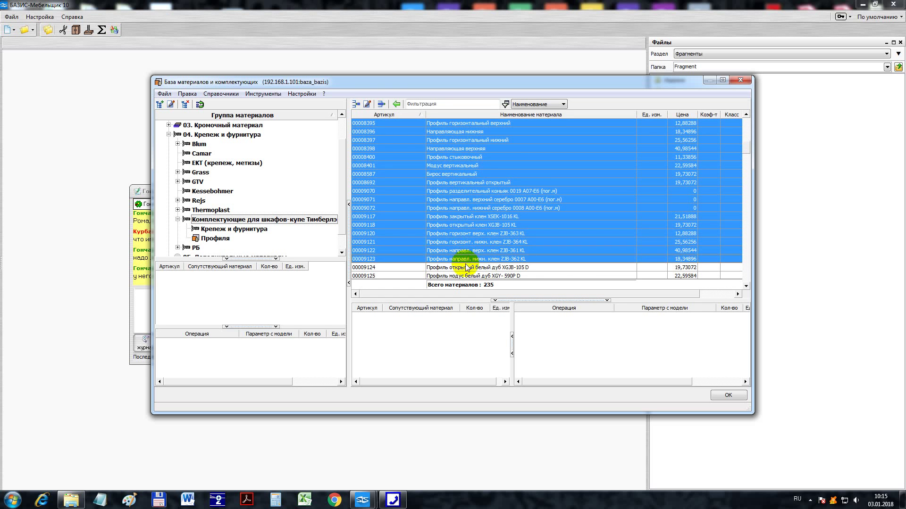
left_click(466, 267, "ctrl")
left_click(464, 276, "ctrl")
- Add rows 00009154 through 00009864 to the selection, leaving out protective film 00009398
scroll(463, 245, "down", 4)
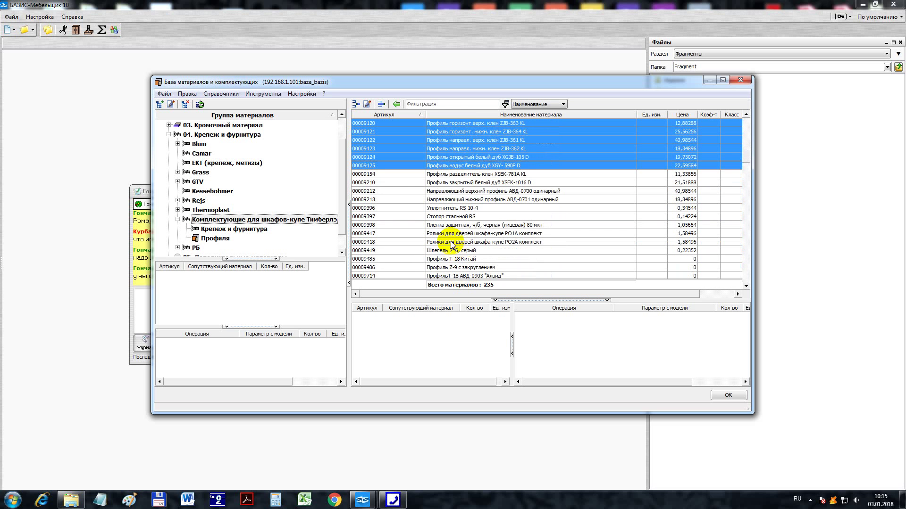
left_click(456, 174, "ctrl")
left_click(460, 183, "ctrl")
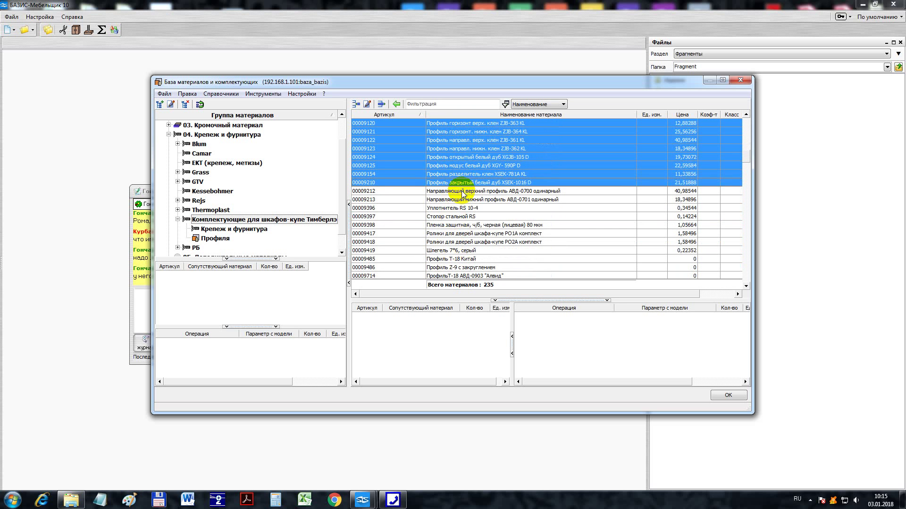
left_click(461, 191, "ctrl")
left_click(462, 200, "ctrl")
left_click(460, 208, "ctrl")
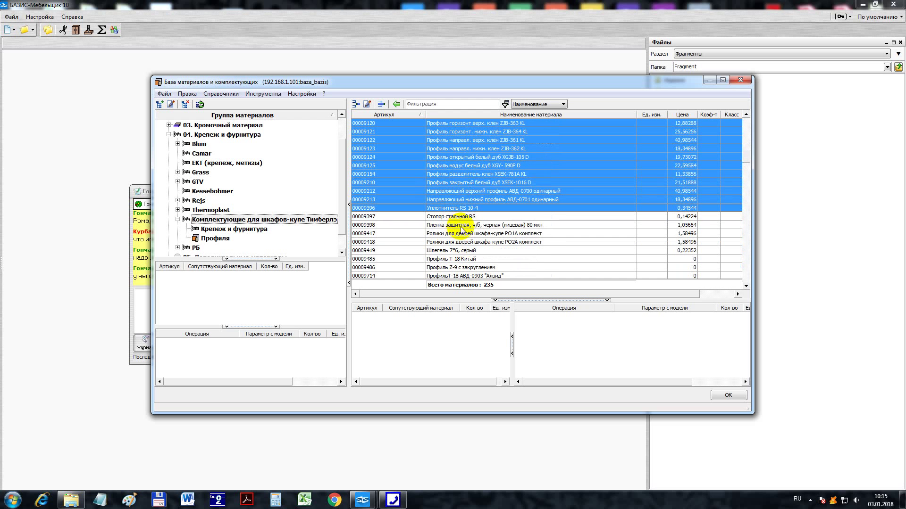
left_click(460, 226, "ctrl")
left_click(461, 225, "ctrl")
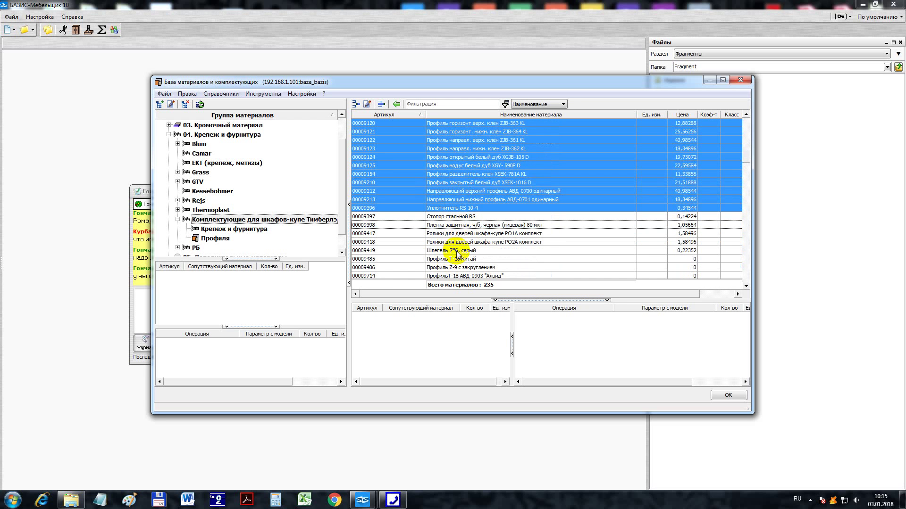
left_click(456, 251, "ctrl")
left_click(461, 260, "ctrl")
left_click(460, 268, "ctrl")
left_click(461, 276, "ctrl")
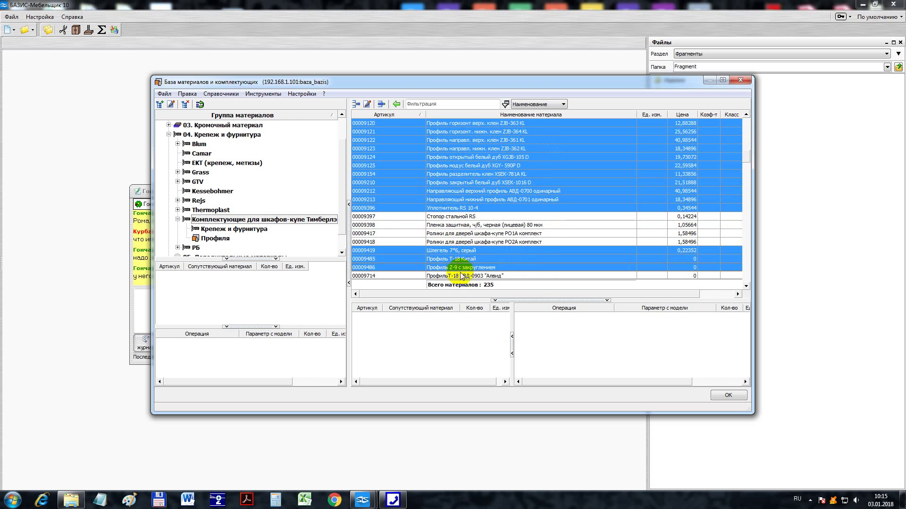
scroll(462, 276, "down", 3)
scroll(479, 257, "down", 1)
left_click(456, 225, "ctrl")
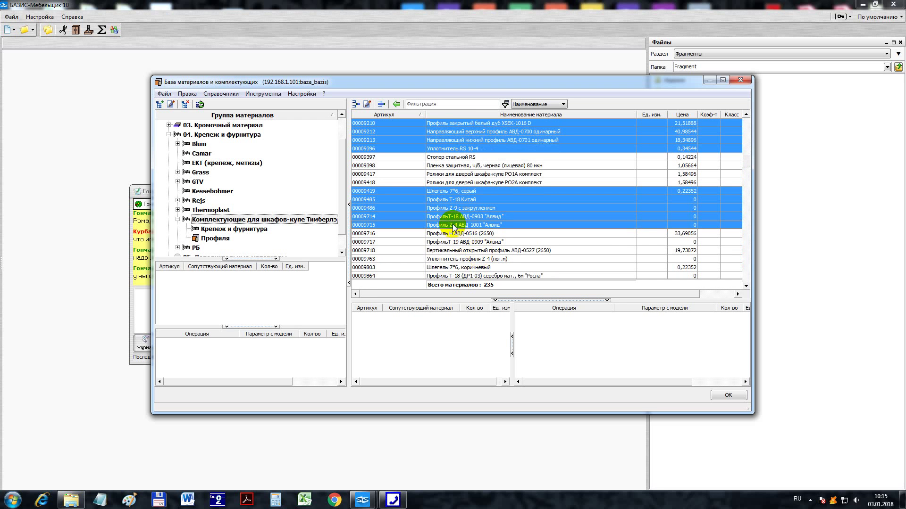
left_click(459, 233, "ctrl")
left_click(458, 242, "ctrl")
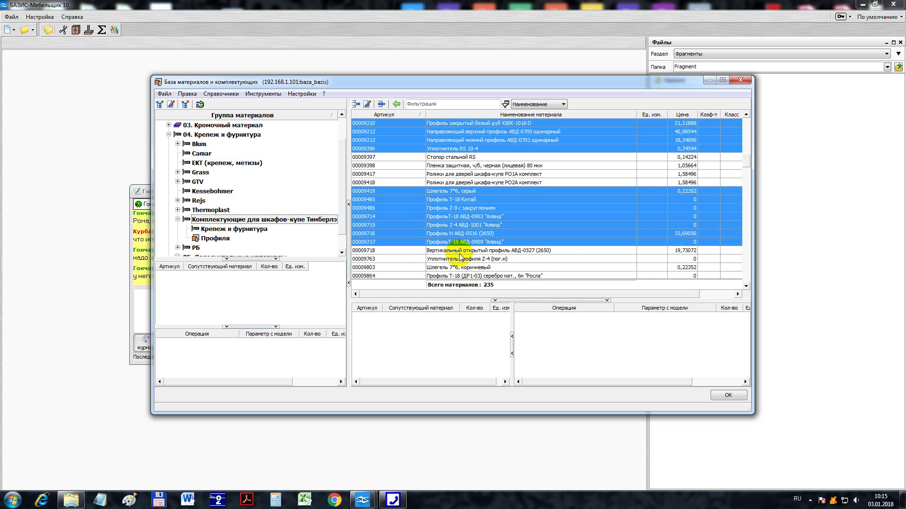
left_click(460, 251, "ctrl")
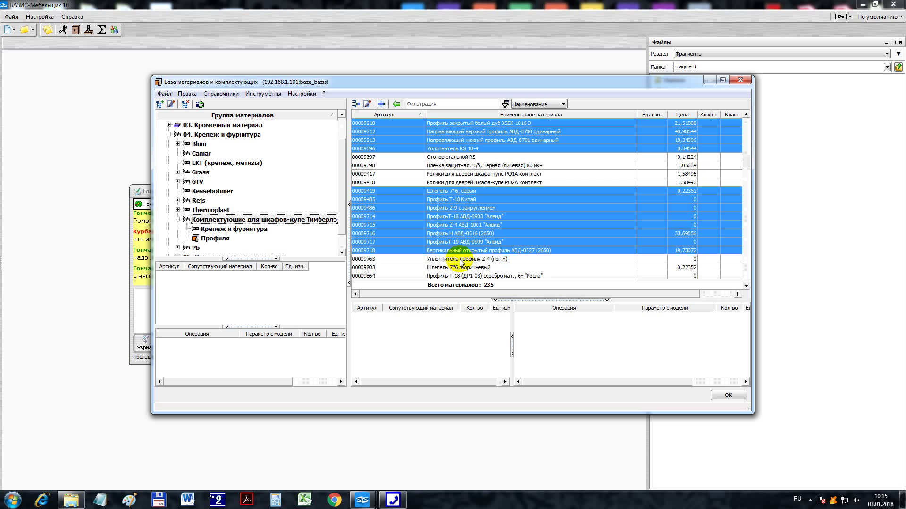
left_click(465, 260, "ctrl")
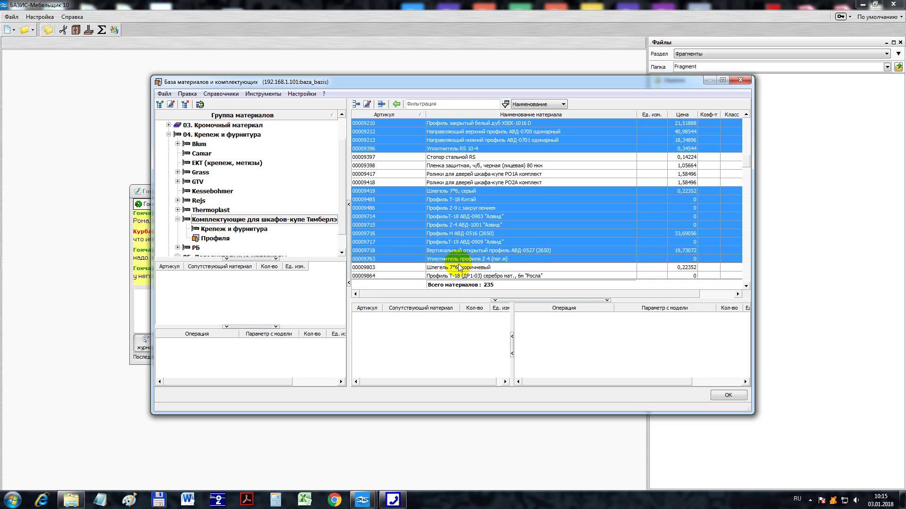
left_click(446, 268, "ctrl")
left_click(451, 277, "ctrl")
- Add the consecutive rows 00009865 through 00009895 and 00010105–00010108 to the selection
scroll(453, 276, "down", 2)
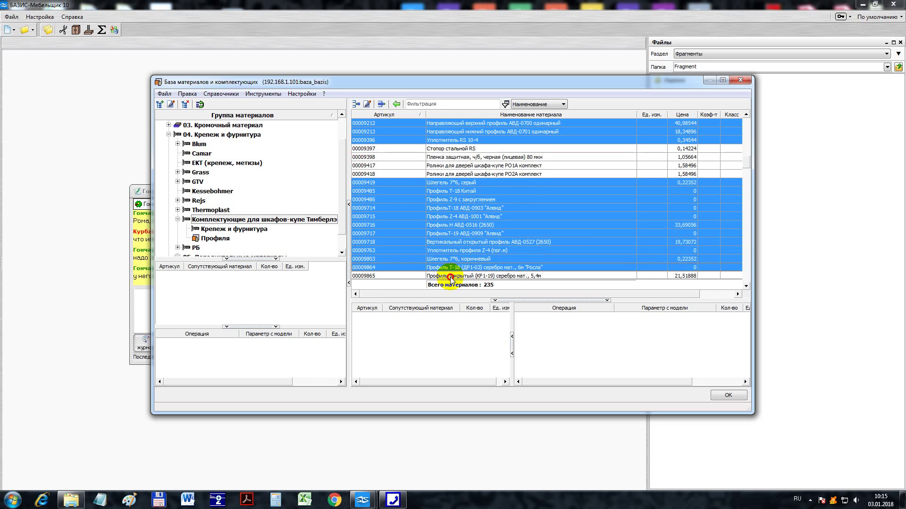
left_click(462, 224, "ctrl")
left_click(461, 233, "ctrl")
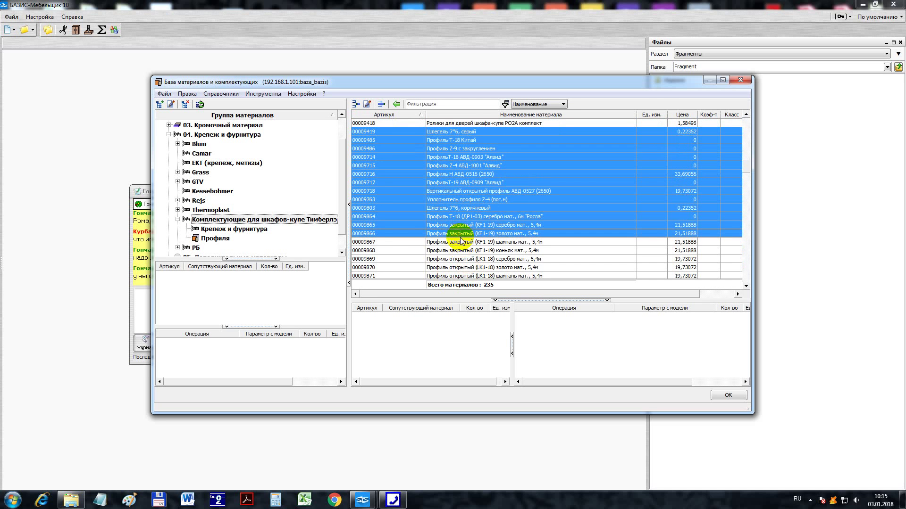
left_click(462, 242, "ctrl")
left_click(461, 250, "ctrl")
left_click(462, 259, "ctrl")
left_click(460, 268, "ctrl")
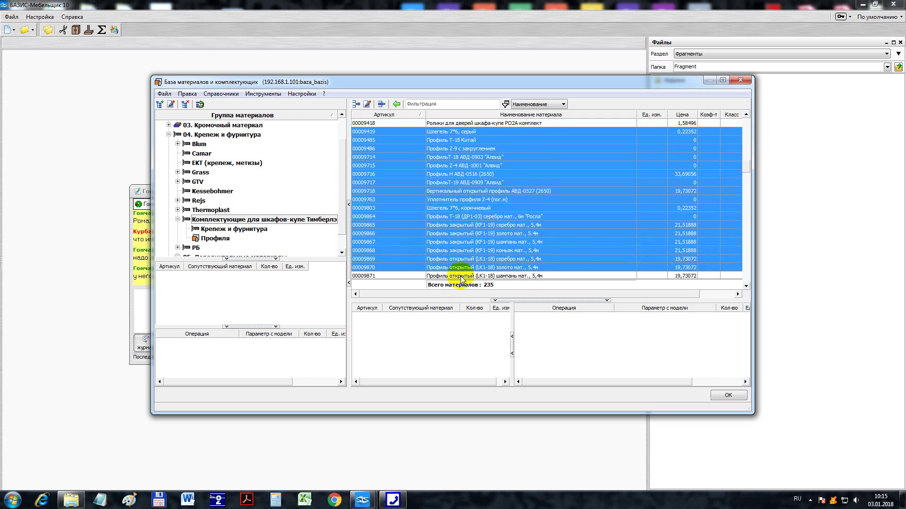
left_click(460, 276, "ctrl")
scroll(465, 255, "down", 3)
left_click(455, 200, "ctrl")
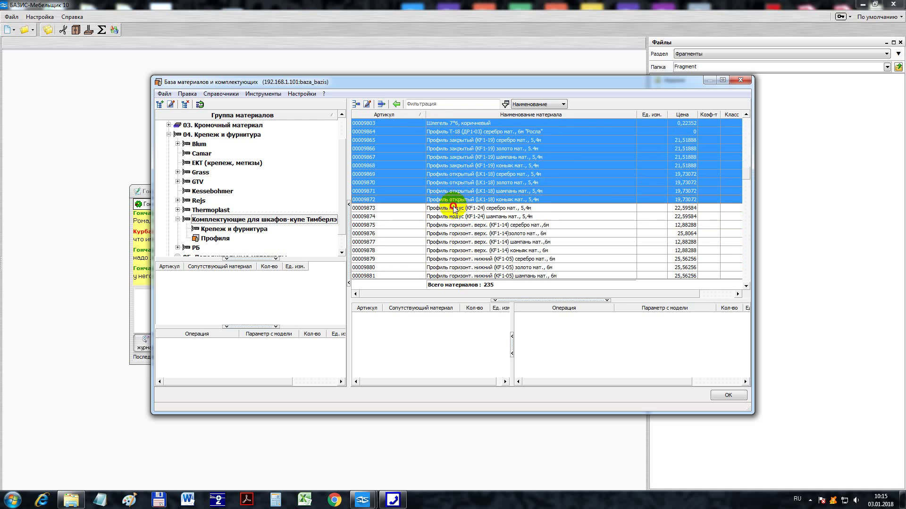
left_click(451, 208, "ctrl")
left_click(454, 216, "ctrl")
left_click(456, 225, "ctrl")
left_click(457, 234, "ctrl")
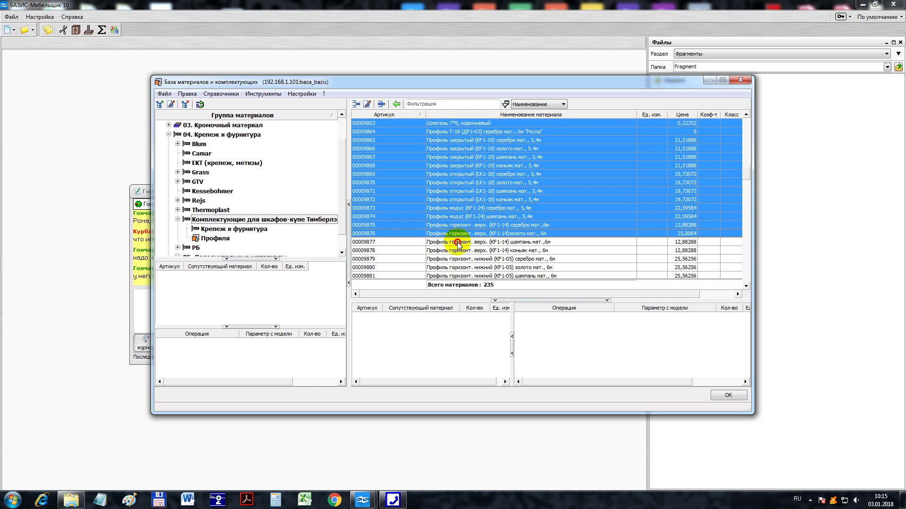
left_click(457, 242, "ctrl")
left_click(458, 250, "ctrl")
left_click(458, 259, "ctrl")
left_click(460, 268, "ctrl")
left_click(460, 276, "ctrl")
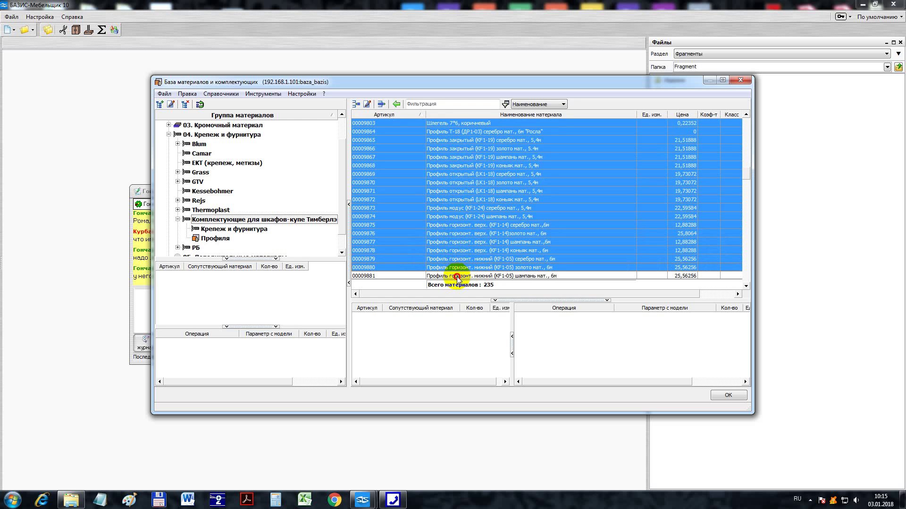
scroll(461, 258, "down", 3)
left_click(455, 199, "ctrl")
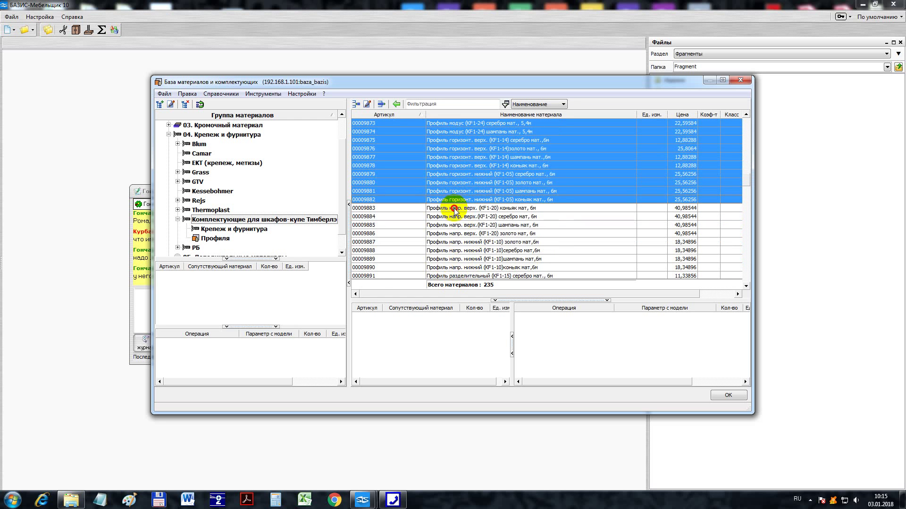
left_click(454, 208, "ctrl")
left_click(454, 217, "ctrl")
left_click(456, 225, "ctrl")
left_click(456, 234, "ctrl")
left_click(457, 242, "ctrl")
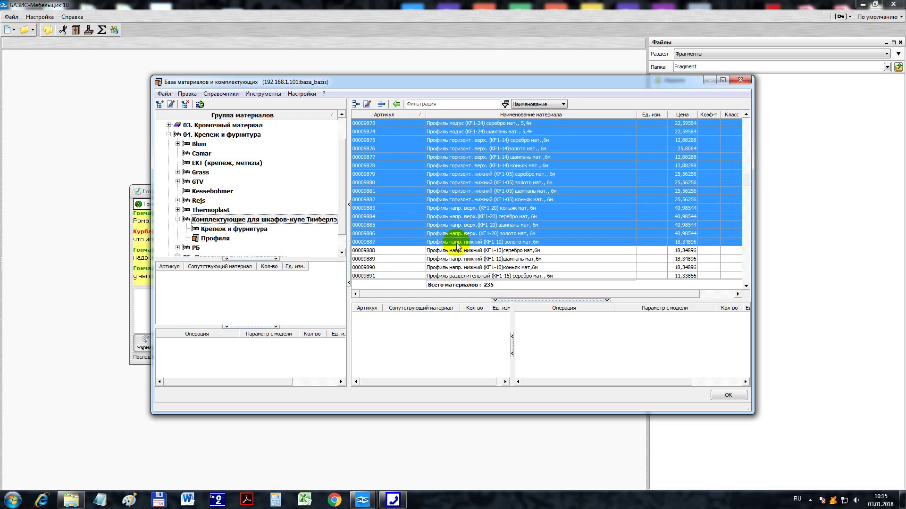
left_click(457, 251, "ctrl")
left_click(458, 259, "ctrl")
left_click(457, 267, "ctrl")
left_click(460, 276, "ctrl")
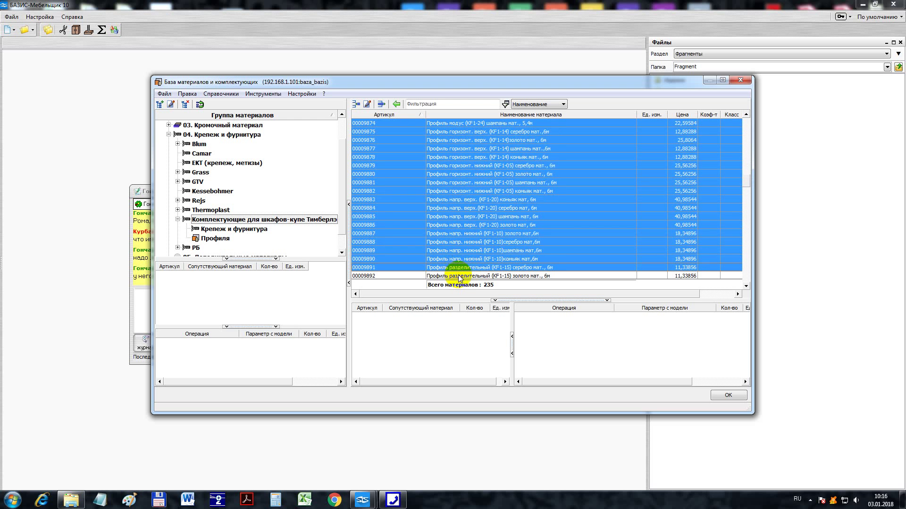
scroll(465, 251, "down", 3)
left_click(470, 199, "ctrl")
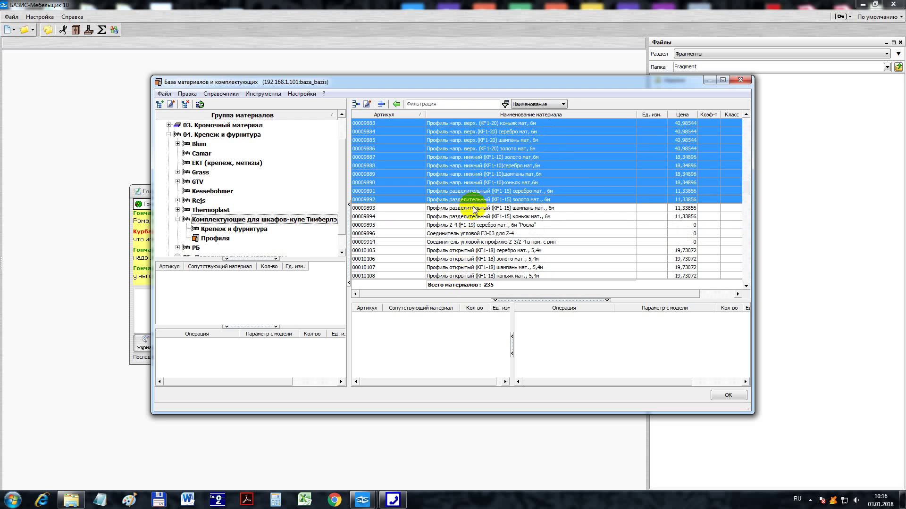
left_click(471, 208, "ctrl")
left_click(471, 217, "ctrl")
left_click(471, 225, "ctrl")
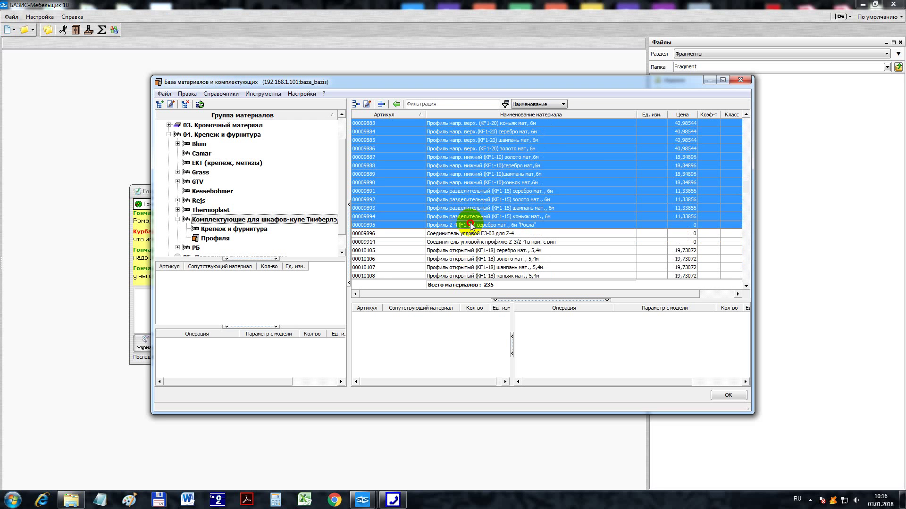
left_click(462, 251, "ctrl")
left_click(462, 259, "ctrl")
left_click(463, 267, "ctrl")
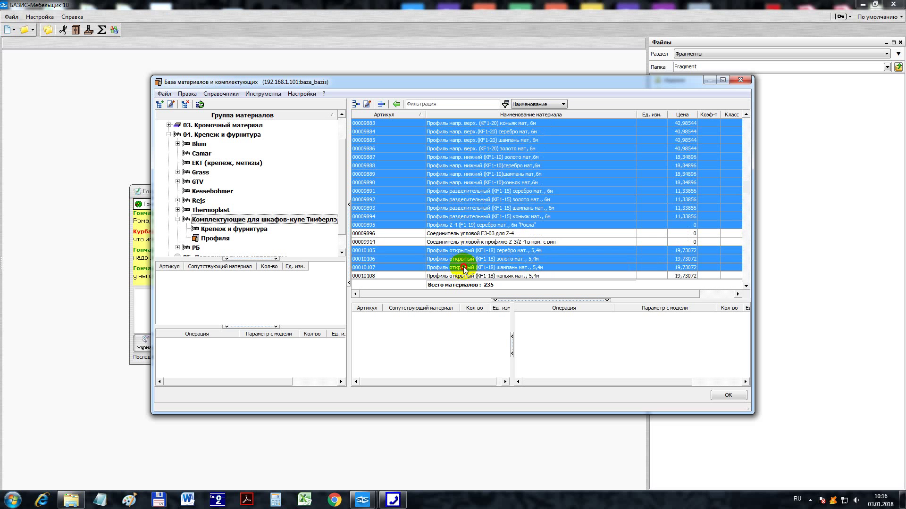
left_click(464, 276, "ctrl")
- Finish the selection with rows 00010118 through 00010193
scroll(467, 248, "down", 3)
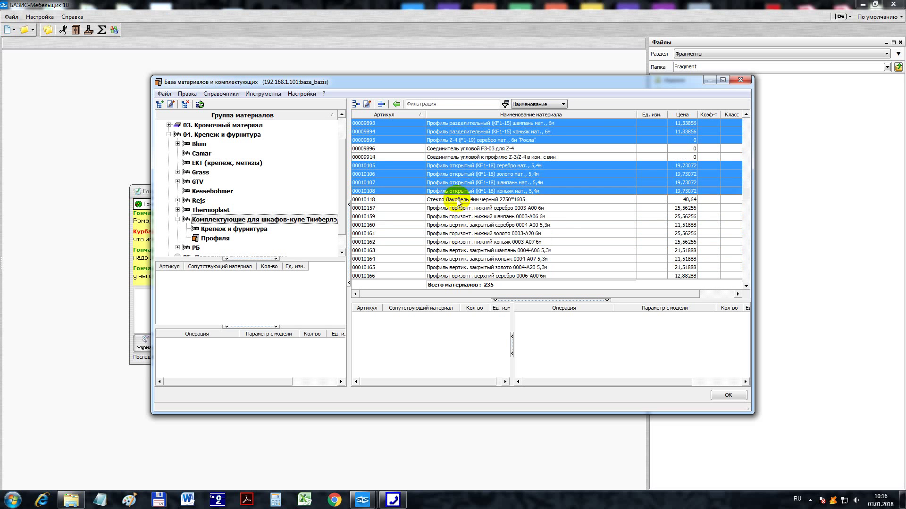
left_click(461, 199, "ctrl")
left_click(461, 208, "ctrl")
left_click(460, 217, "ctrl")
left_click(460, 225, "ctrl")
left_click(460, 233, "ctrl")
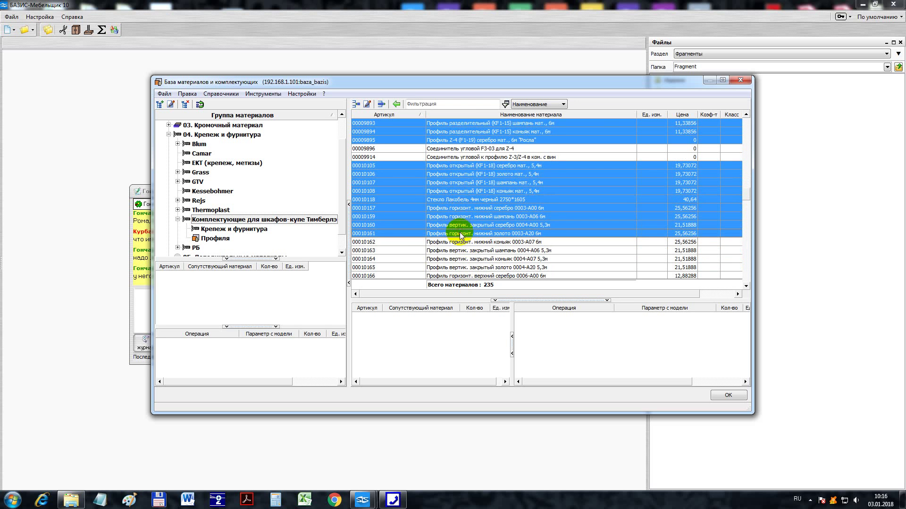
left_click(460, 245, "ctrl")
left_click(462, 250, "ctrl")
left_click(462, 259, "ctrl")
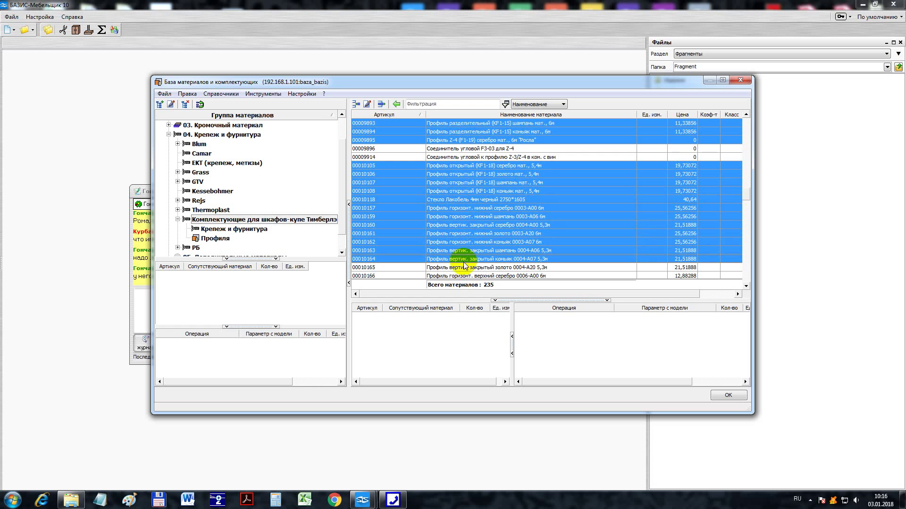
left_click(463, 268, "ctrl")
left_click(463, 275, "ctrl")
scroll(463, 266, "down", 3)
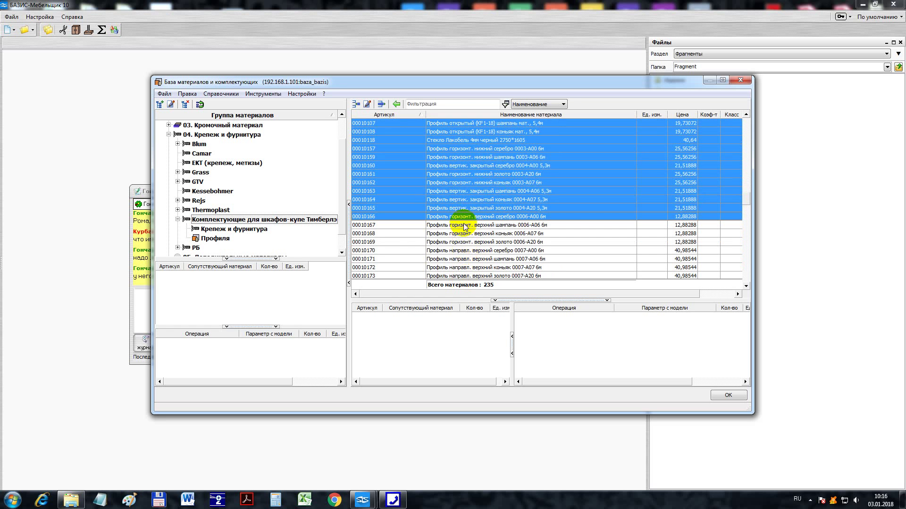
left_click(463, 226, "ctrl")
left_click(463, 234, "ctrl")
left_click(464, 242, "ctrl")
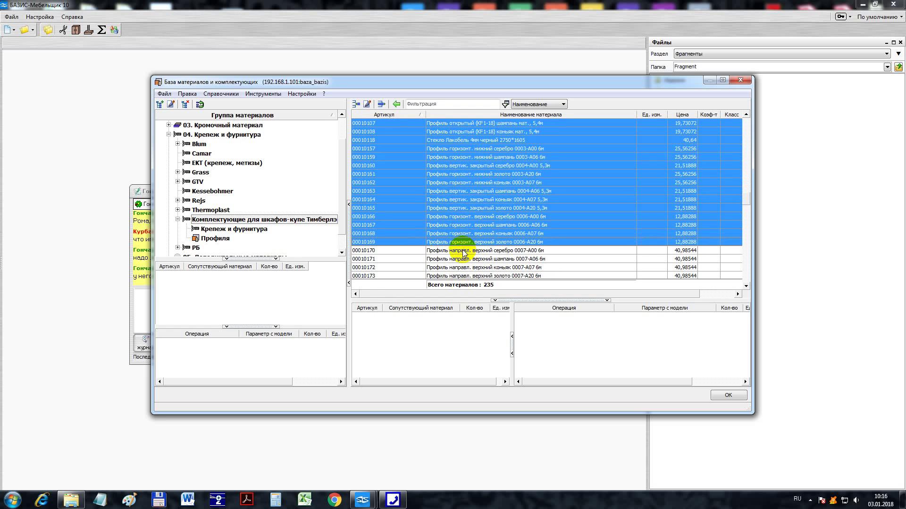
left_click(461, 250, "ctrl")
left_click(460, 259, "ctrl")
left_click(458, 267, "ctrl")
scroll(456, 276, "down", 1)
scroll(457, 276, "down", 2)
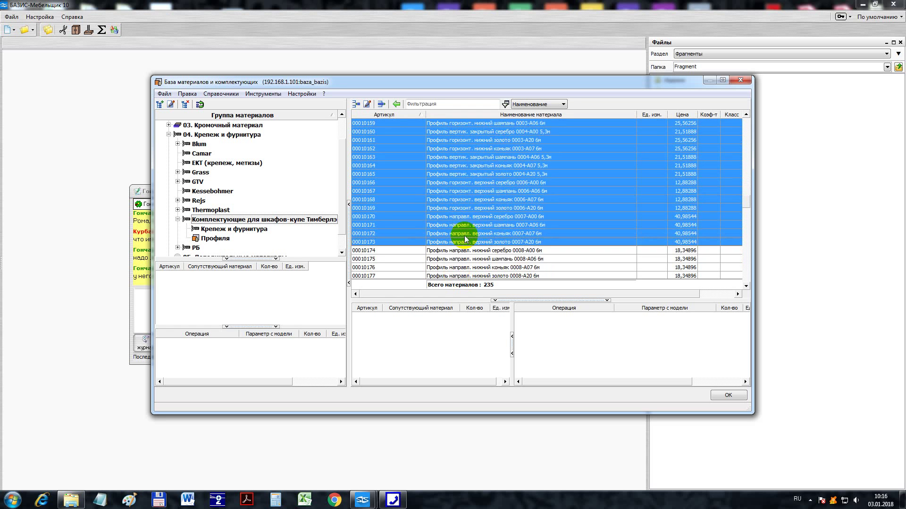
left_click(461, 216, "ctrl")
left_click(461, 225, "ctrl")
left_click(460, 234, "ctrl")
left_click(459, 242, "ctrl")
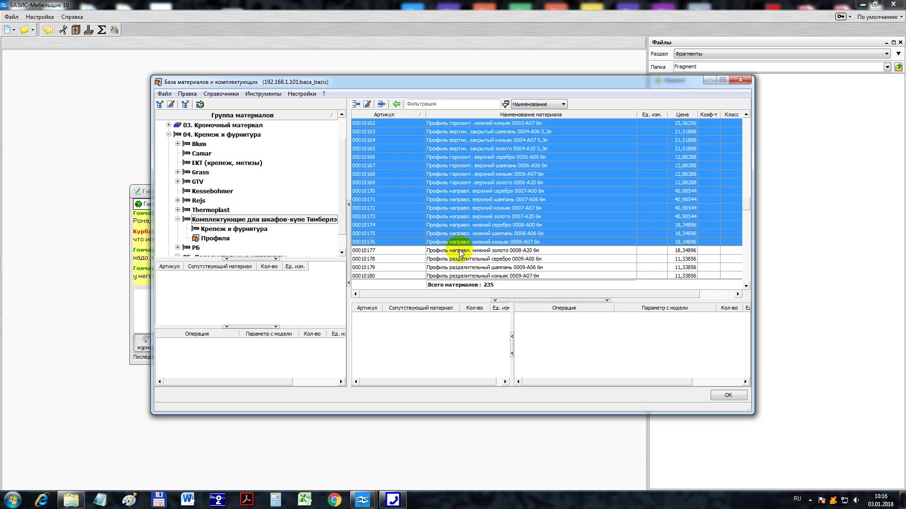
left_click(460, 251, "ctrl")
left_click(462, 267, "ctrl")
left_click(462, 259, "ctrl")
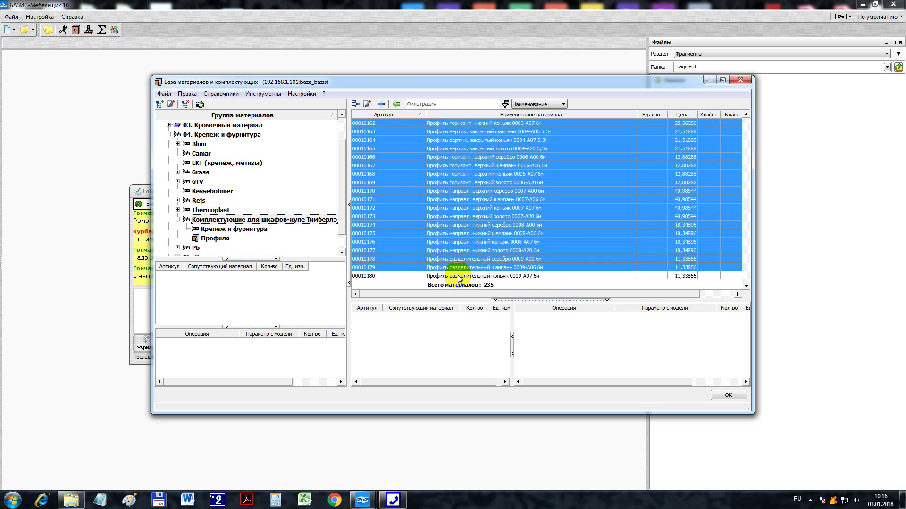
left_click(458, 276, "ctrl")
scroll(461, 229, "down", 3)
left_click(467, 200, "ctrl")
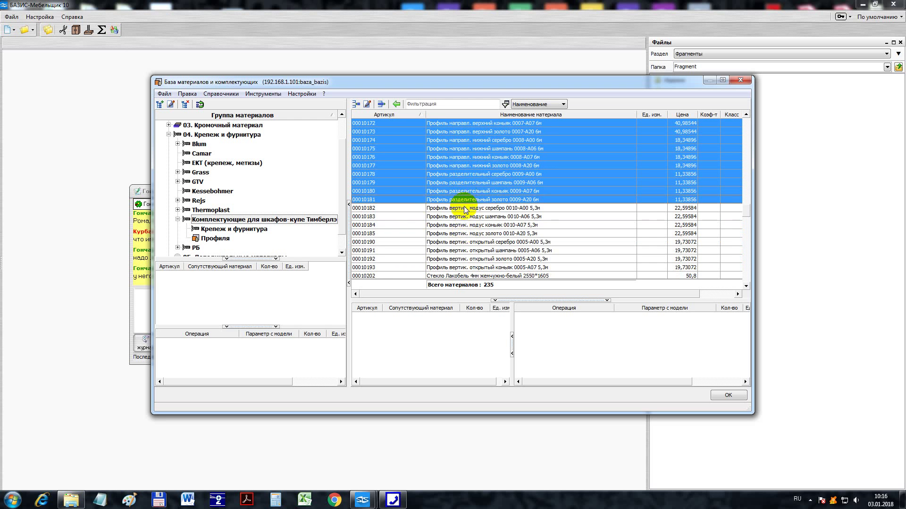
left_click(462, 208, "ctrl")
left_click(460, 216, "ctrl")
left_click(460, 225, "ctrl")
left_click(459, 233, "ctrl")
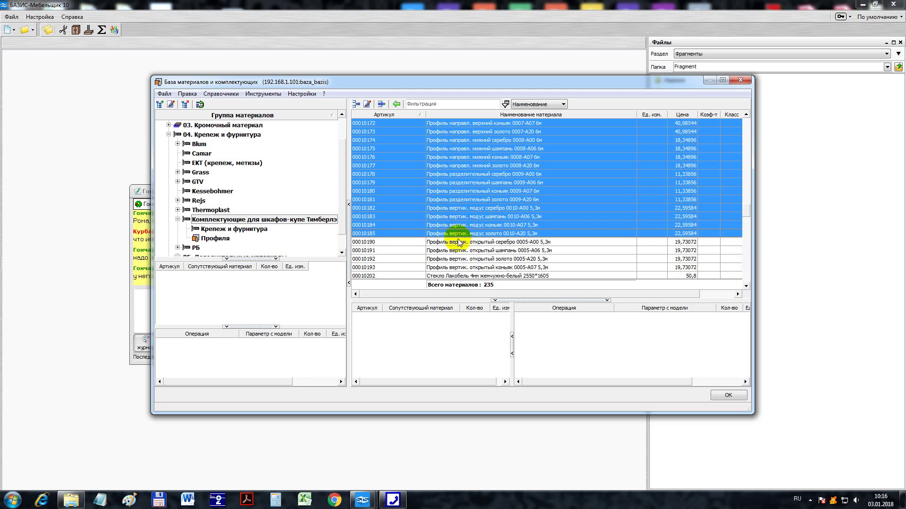
left_click(458, 242, "ctrl")
left_click(458, 250, "ctrl")
left_click(457, 259, "ctrl")
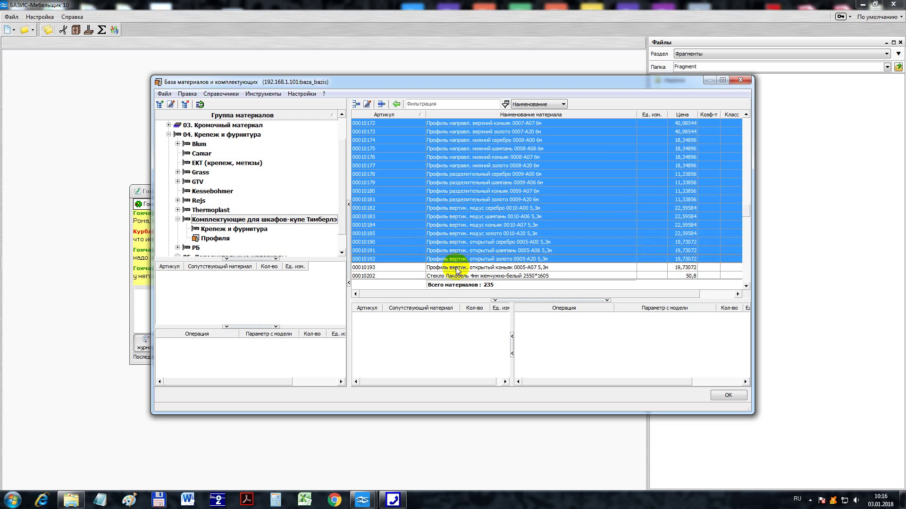
left_click(456, 268, "ctrl")
- Add rows 00011253 through 00012228 (Матолюкс and aluminium profiles) to the selection
scroll(448, 226, "down", 3)
mouse_move(460, 276)
left_mouse_down()
mouse_move(448, 218)
mouse_move(452, 196)
mouse_move(461, 211)
mouse_move(457, 279)
mouse_move(465, 218)
mouse_move(458, 176)
mouse_move(464, 277)
mouse_move(467, 245)
mouse_move(468, 262)
left_mouse_up()
scroll(465, 218, "down", 4)
scroll(465, 265, "down", 1)
scroll(468, 263, "down", 1)
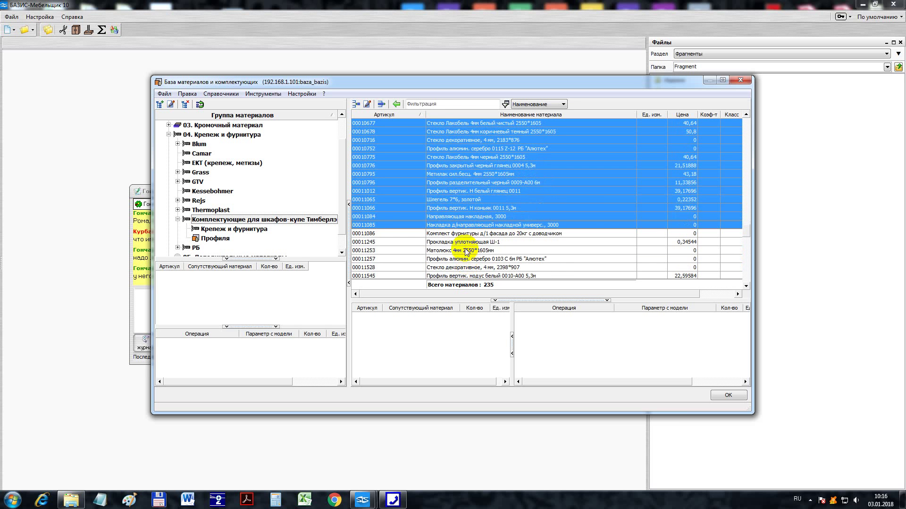
left_click(461, 251, "ctrl")
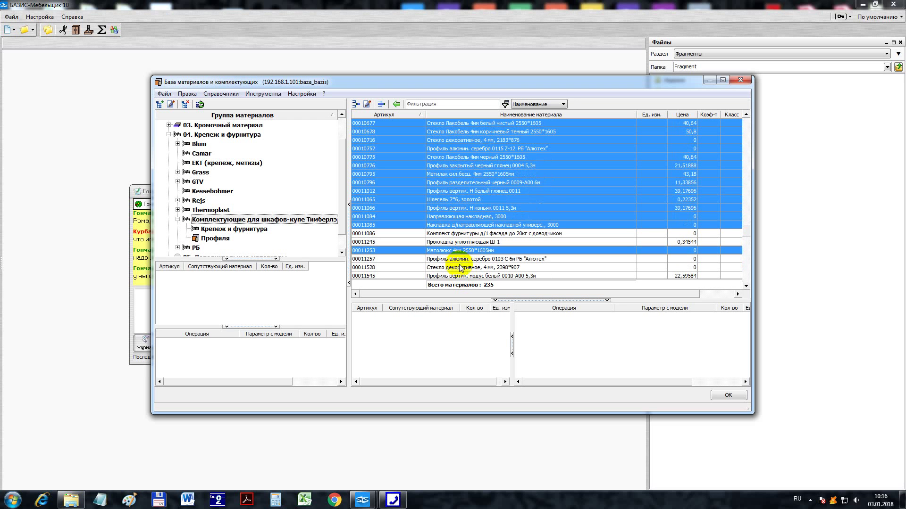
left_click(462, 259, "ctrl")
left_click(462, 268, "ctrl")
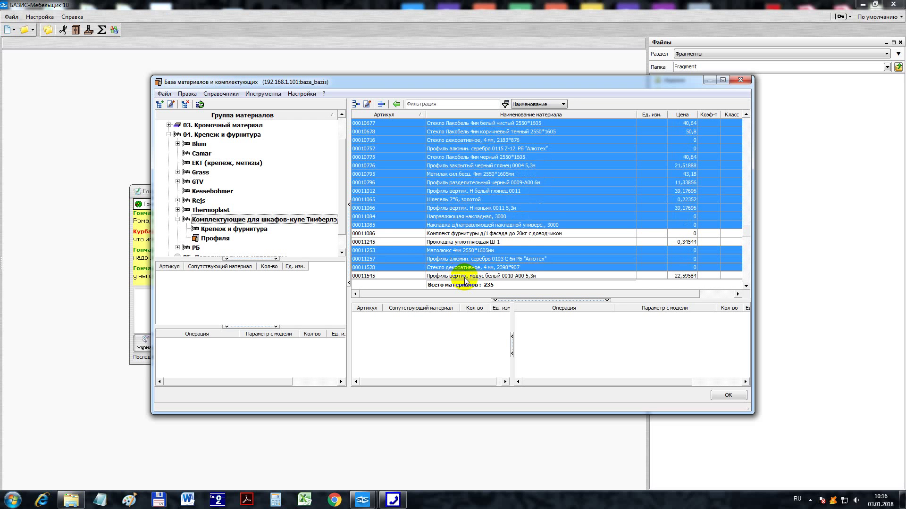
left_click(464, 276, "ctrl")
scroll(465, 264, "down", 4)
left_click(455, 175, "ctrl")
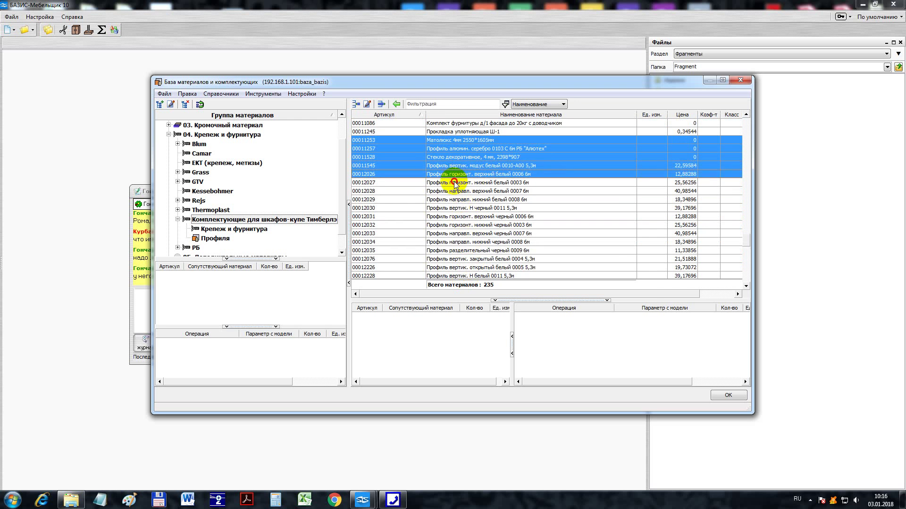
left_click(454, 182, "ctrl")
left_click(451, 191, "ctrl")
left_click(460, 200, "ctrl")
left_click(463, 207, "ctrl")
left_click(465, 217, "ctrl")
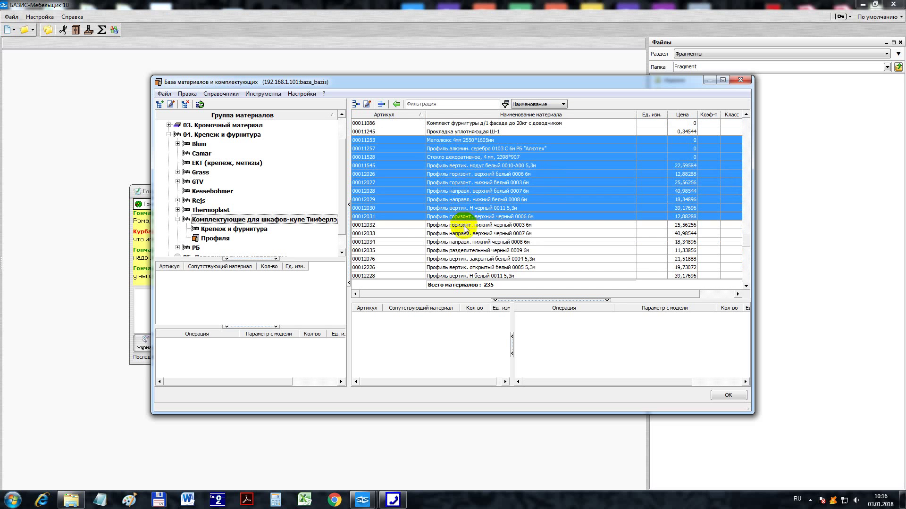
left_click(462, 225, "ctrl")
left_click(460, 234, "ctrl")
left_click(459, 242, "ctrl")
left_click(457, 251, "ctrl")
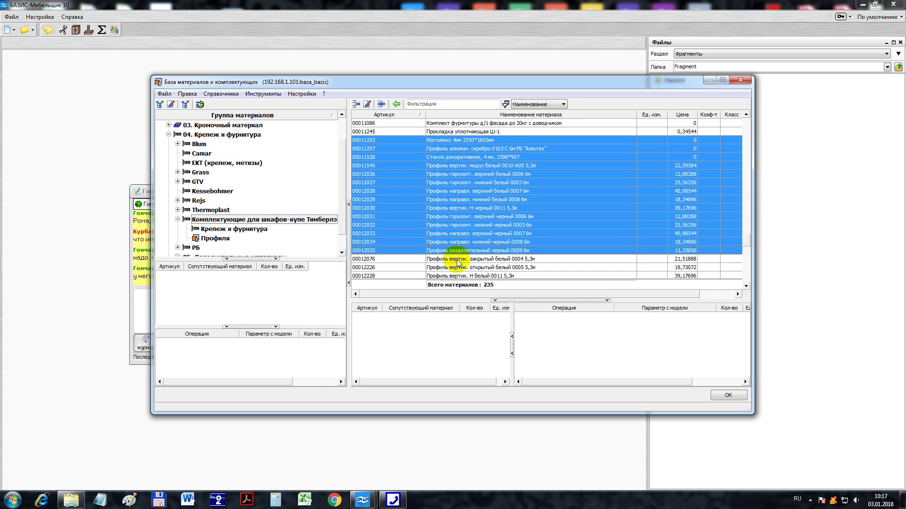
left_click(460, 259, "ctrl")
left_click(461, 267, "ctrl")
left_click(460, 276, "ctrl")
- Add rows 00012278 through the mirror П000796, including seal 00016461, to the selection
scroll(461, 264, "down", 3)
scroll(466, 248, "down", 1)
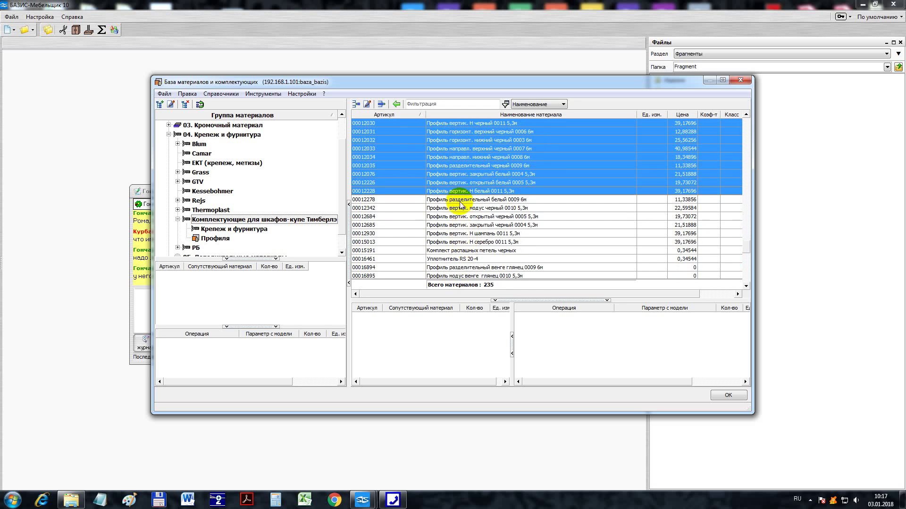
left_click(458, 199, "ctrl")
left_click(460, 208, "ctrl")
left_click(462, 216, "ctrl")
left_click(465, 226, "ctrl")
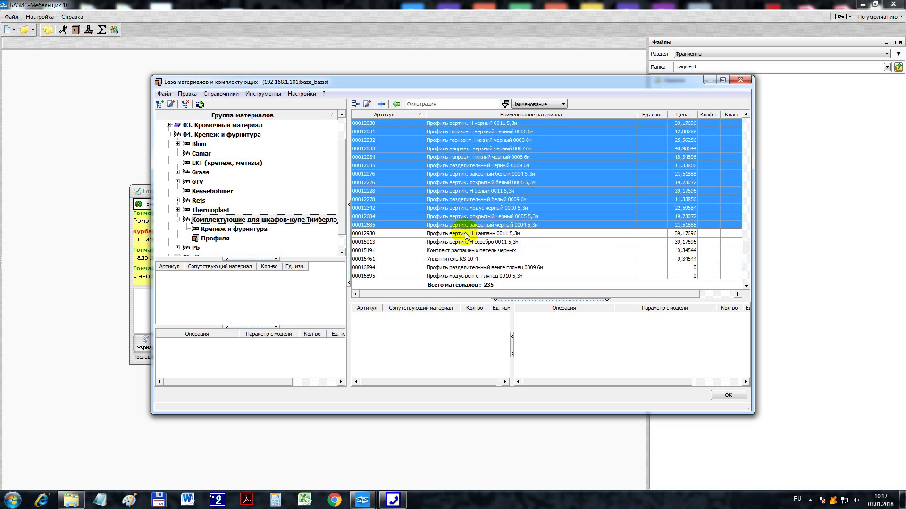
left_click(462, 234, "ctrl")
left_click(462, 242, "ctrl")
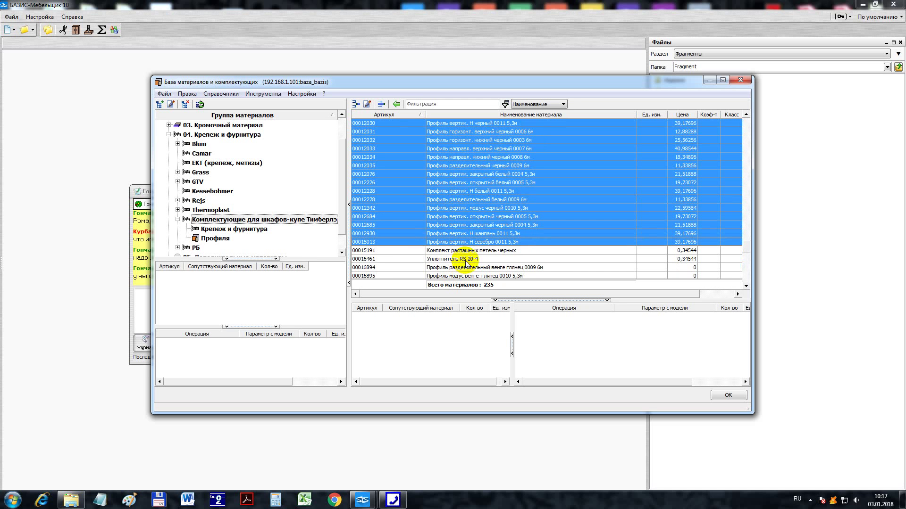
left_click(466, 259, "ctrl")
scroll(466, 260, "down", 1)
left_click(462, 242, "ctrl")
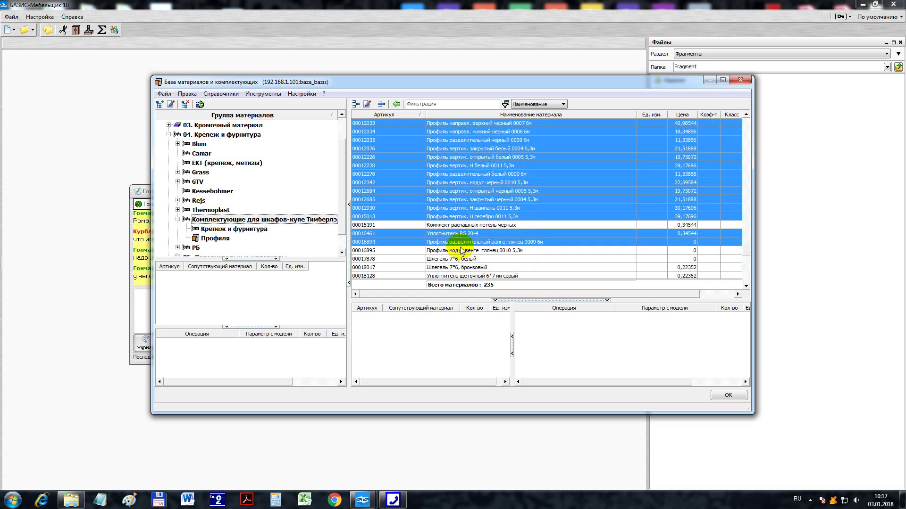
left_click(461, 251, "ctrl")
left_click(462, 259, "ctrl")
left_click(460, 267, "ctrl")
left_click(460, 276, "ctrl")
scroll(459, 277, "down", 1)
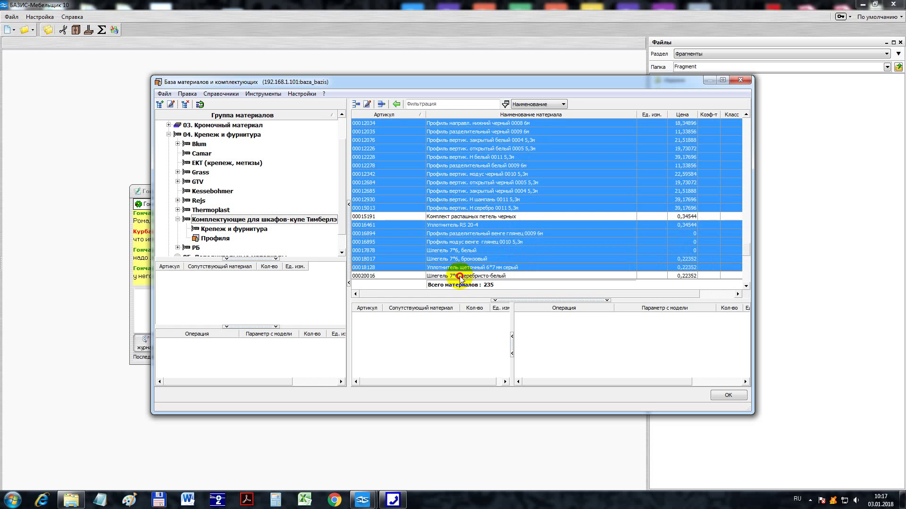
scroll(460, 276, "down", 2)
left_click(460, 226, "ctrl")
left_click(459, 234, "ctrl")
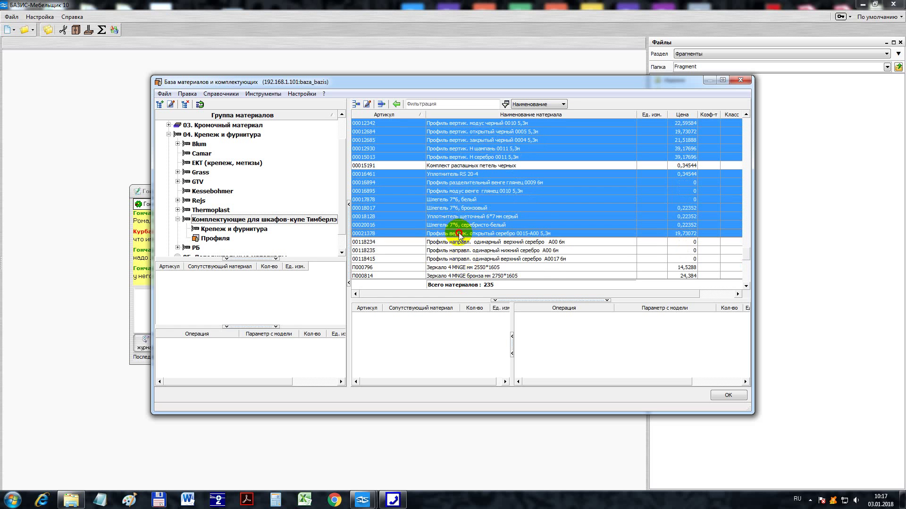
left_click(459, 242, "ctrl")
left_click(460, 251, "ctrl")
left_click(460, 259, "ctrl")
left_click(460, 268, "ctrl")
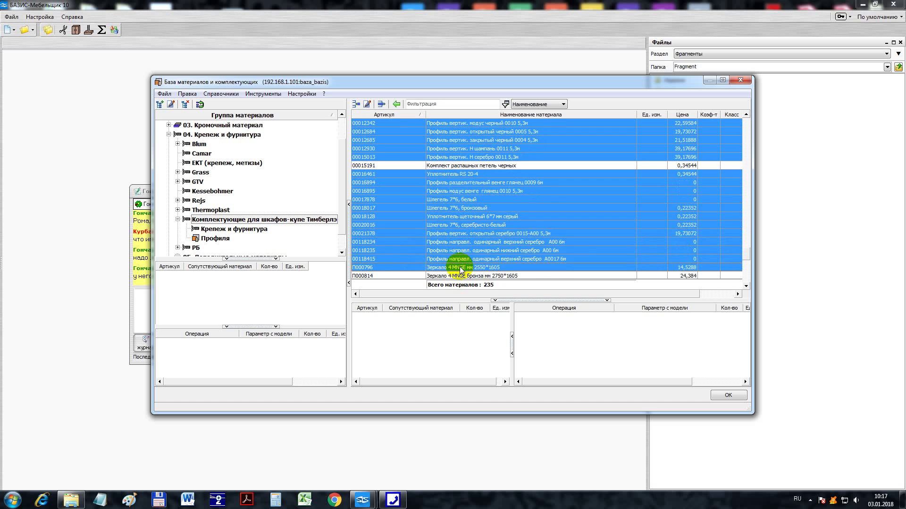
- Add rows П000814 and T000847 through ТУ01001 to the selection
scroll(460, 273, "down", 4)
left_click(457, 200, "shift")
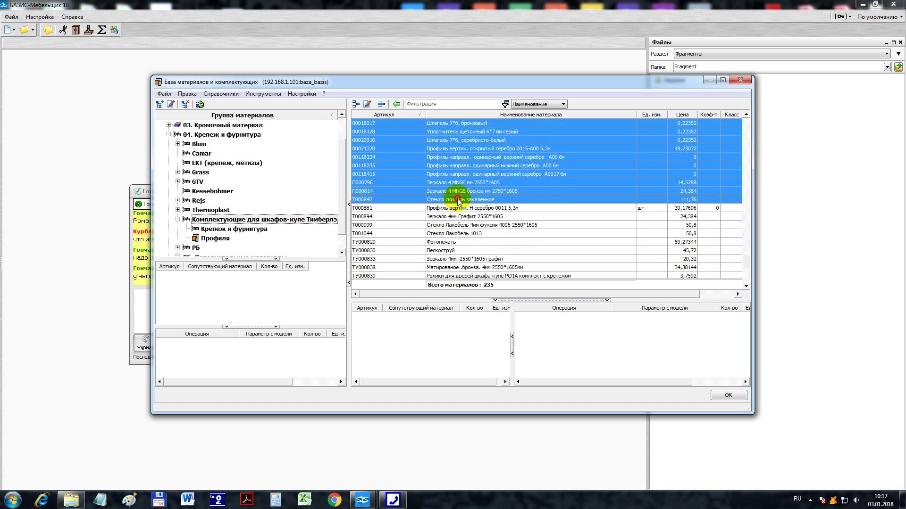
left_click(457, 208, "ctrl")
left_click(457, 217, "ctrl")
left_click(456, 225, "ctrl")
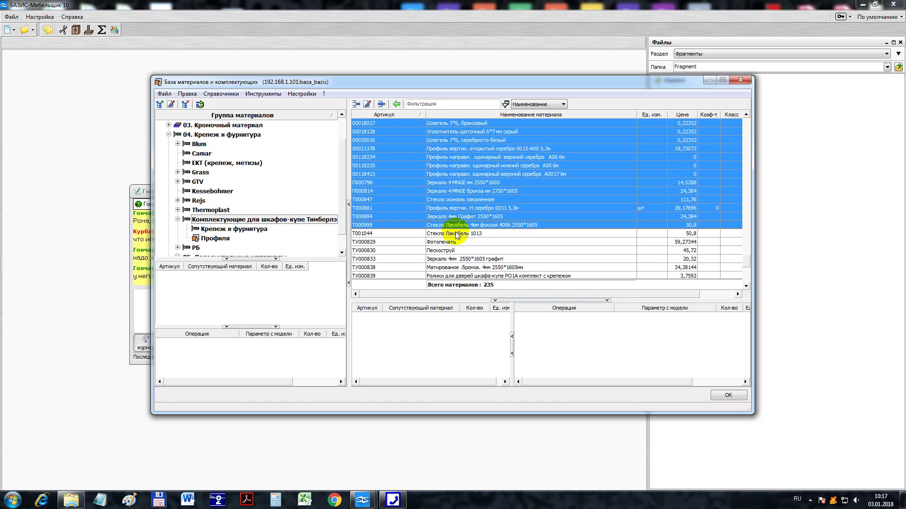
left_click(453, 234, "ctrl")
left_click(451, 242, "ctrl")
left_click(451, 250, "ctrl")
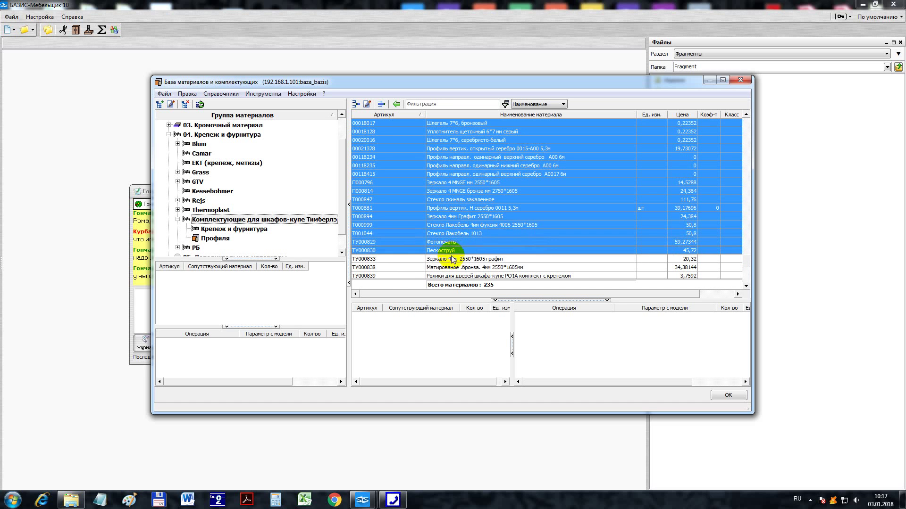
left_click(453, 259, "ctrl")
left_click(453, 267, "ctrl")
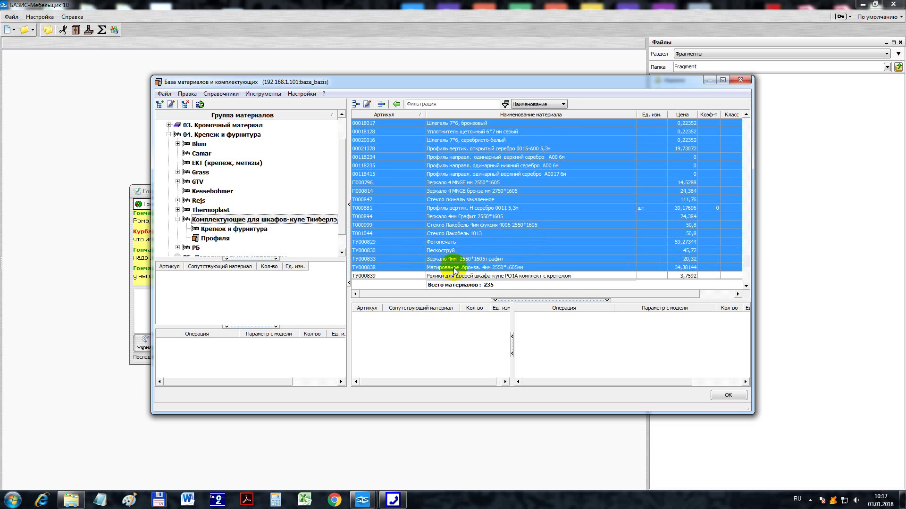
scroll(454, 262, "down", 3)
left_click(449, 210, "ctrl")
left_click(451, 216, "ctrl")
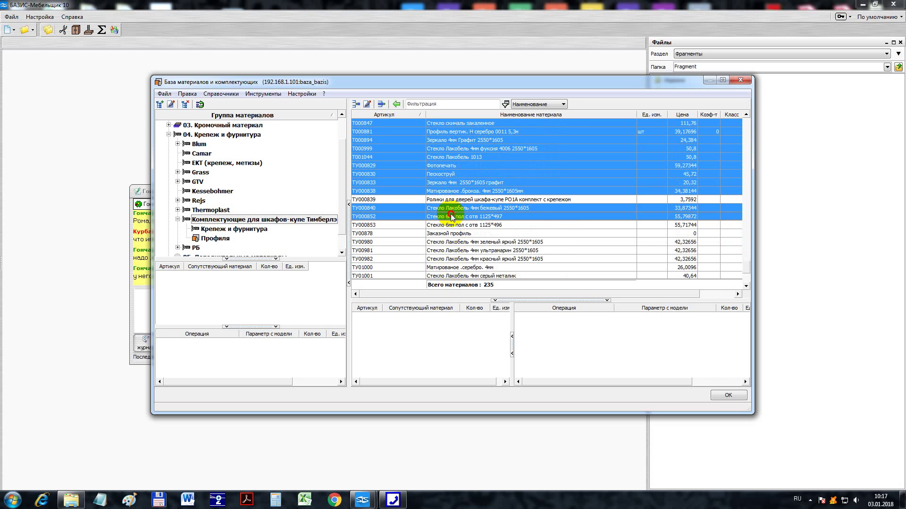
left_click(451, 225, "ctrl")
left_click(448, 234, "ctrl")
left_click(451, 242, "ctrl")
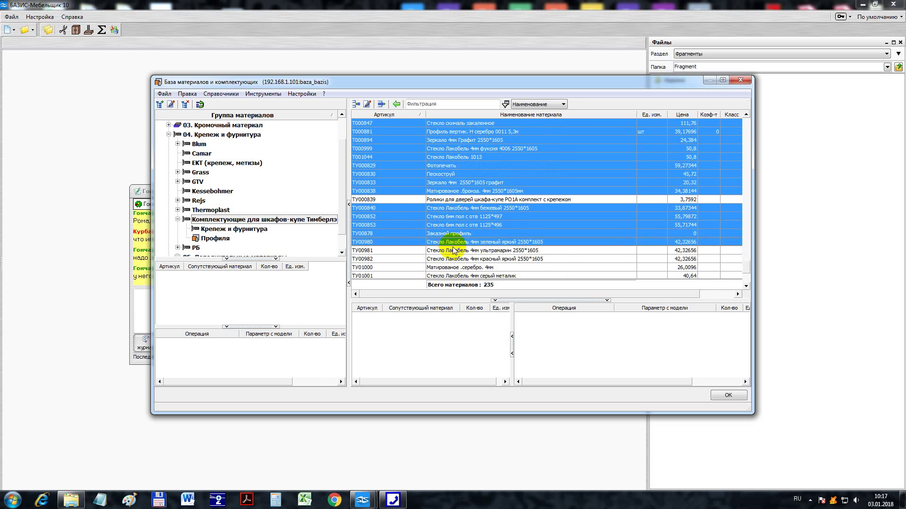
left_click(454, 251, "ctrl")
left_click(458, 259, "ctrl")
left_click(459, 268, "ctrl")
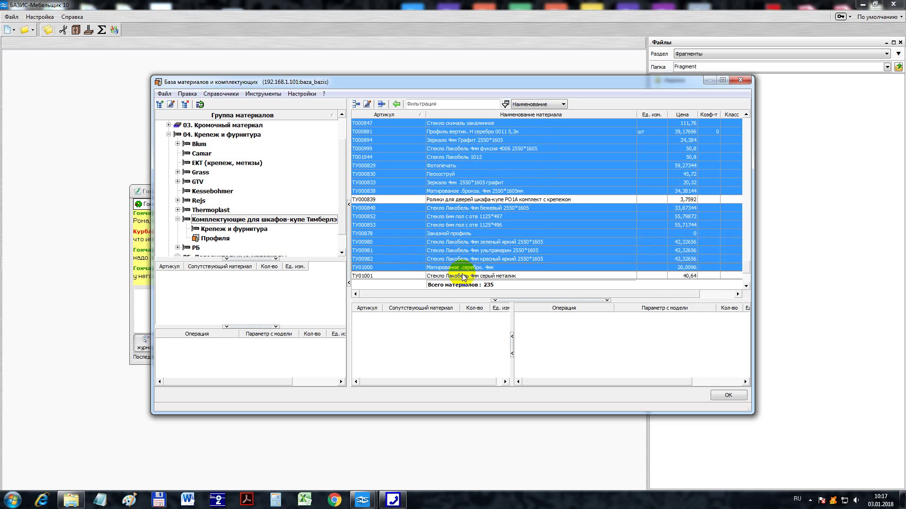
left_click(461, 276, "ctrl")
- Add ТУ01125, ТУ01151–ТУ01155, ТУ01259, ТУ01302, ТУ01351, ТУ01374 and ТУ01399 to the selection
scroll(473, 246, "down", 4)
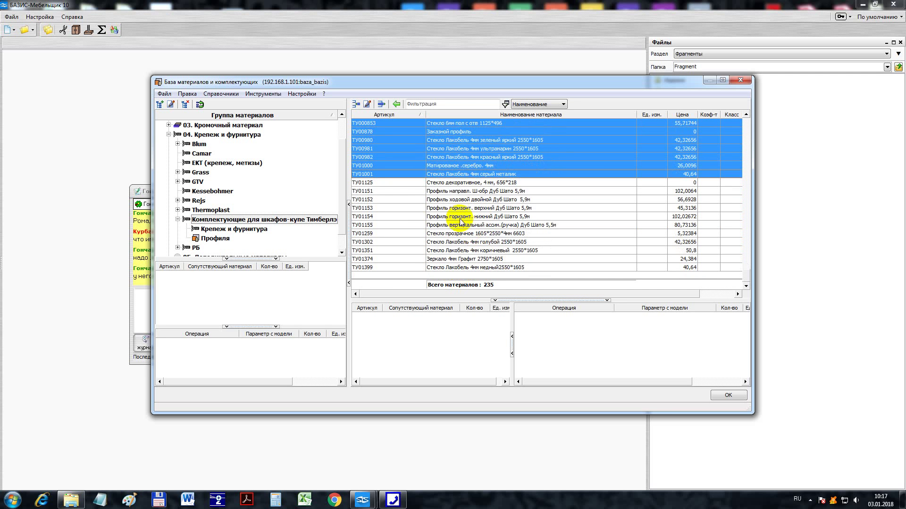
left_click(465, 183, "ctrl")
left_click(465, 191, "ctrl")
left_click(465, 199, "ctrl")
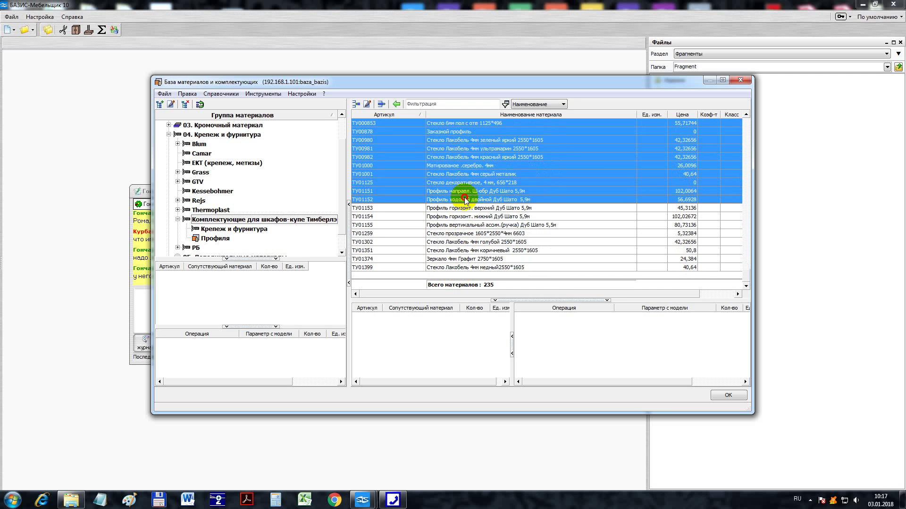
left_click(466, 208, "ctrl")
left_click(466, 216, "ctrl")
left_click(464, 225, "ctrl")
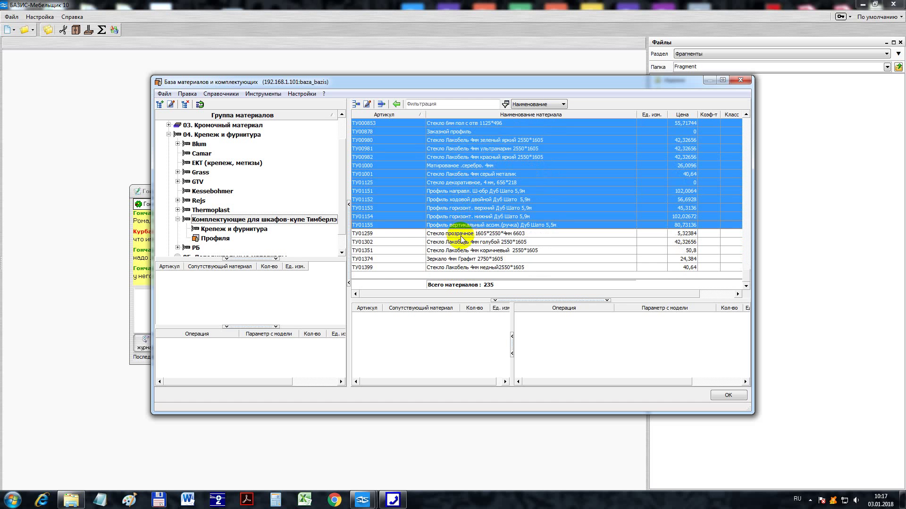
left_click(463, 233, "ctrl")
left_click(462, 242, "ctrl")
left_click(461, 251, "ctrl")
left_click(459, 259, "ctrl")
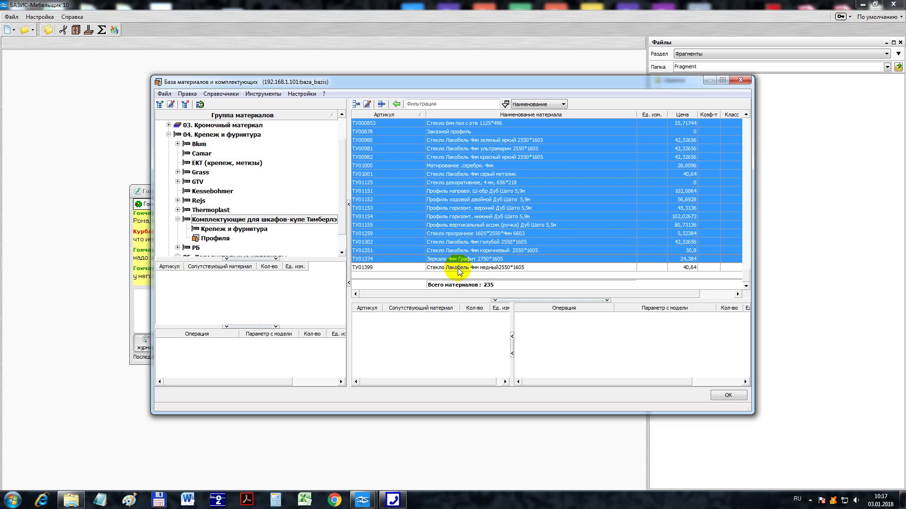
left_click(459, 267, "ctrl")
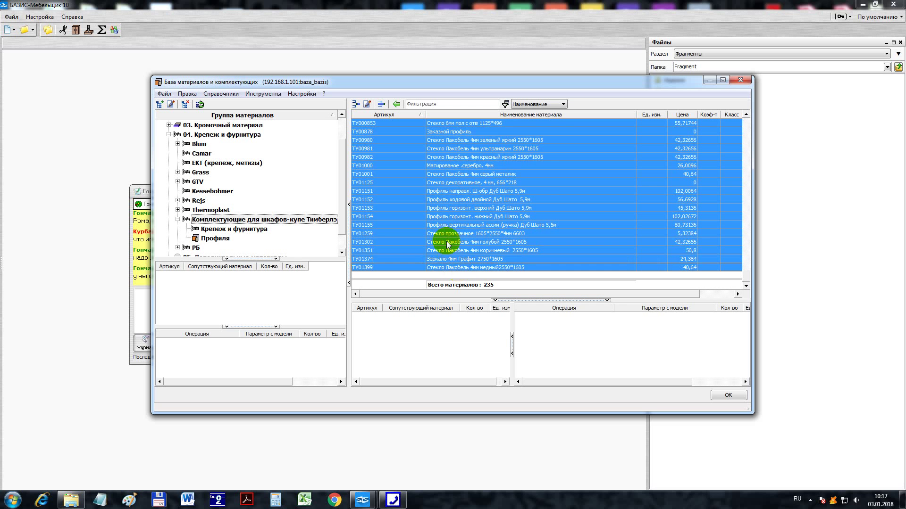
scroll(442, 234, "up", 6)
- Move the selected materials to 04 > Комплектующие для шкафов-купе > Профиля and confirm
right_click(446, 190)
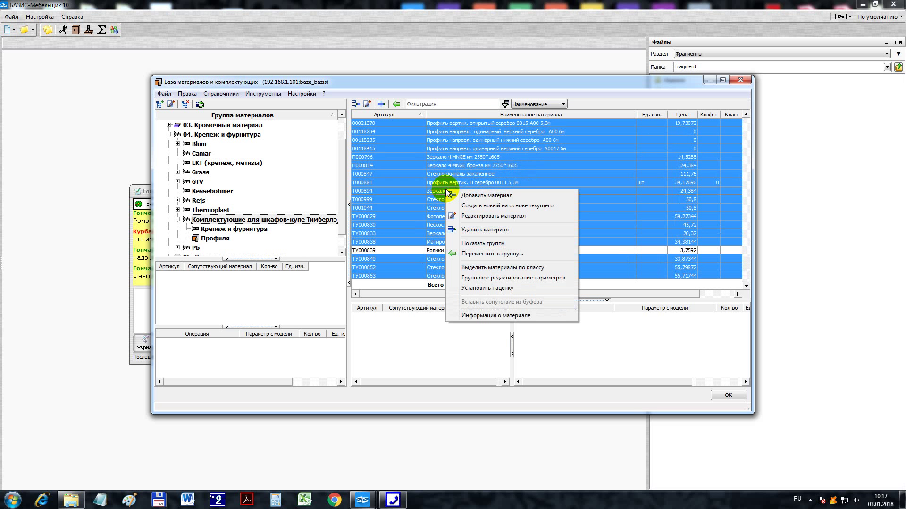
left_click(474, 254)
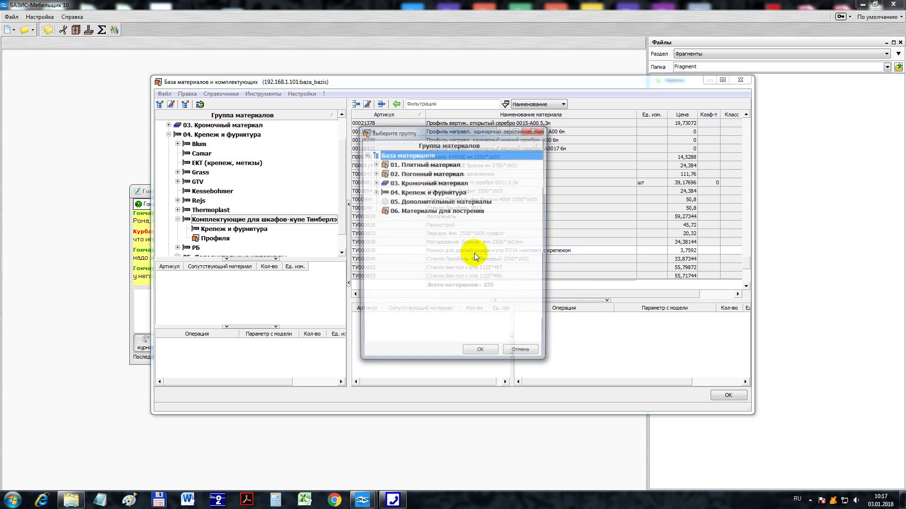
left_click(374, 191)
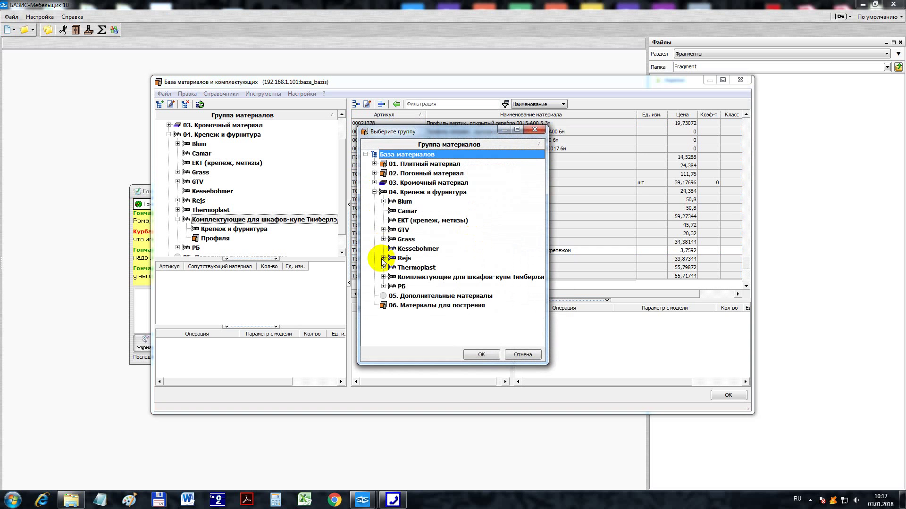
left_click(383, 278)
left_click(415, 296)
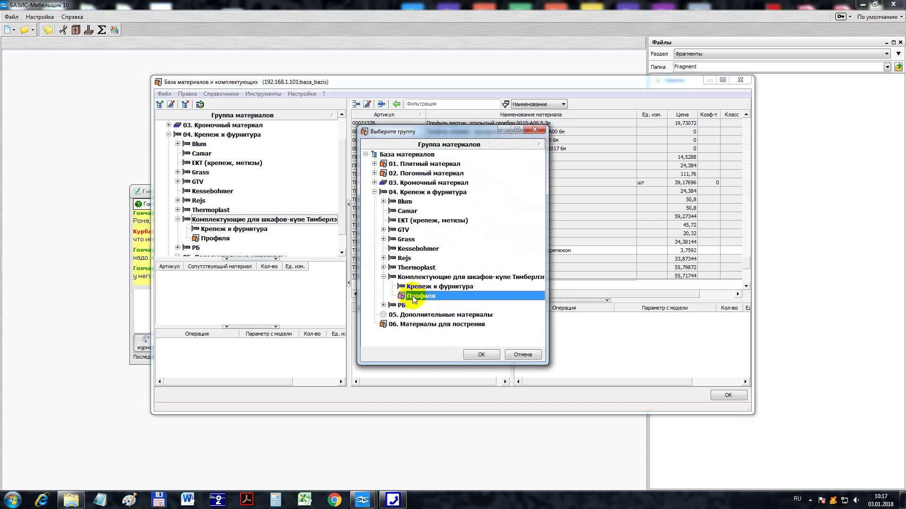
left_click(475, 355)
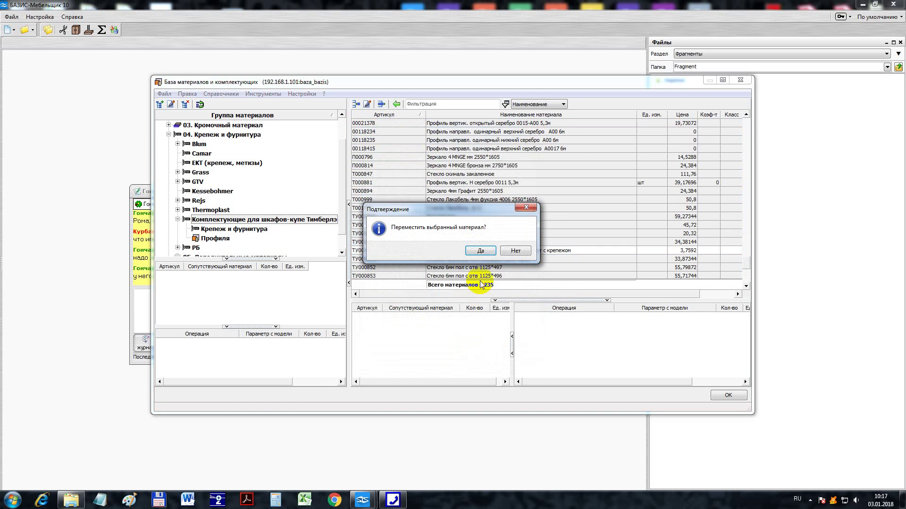
left_click(481, 250)
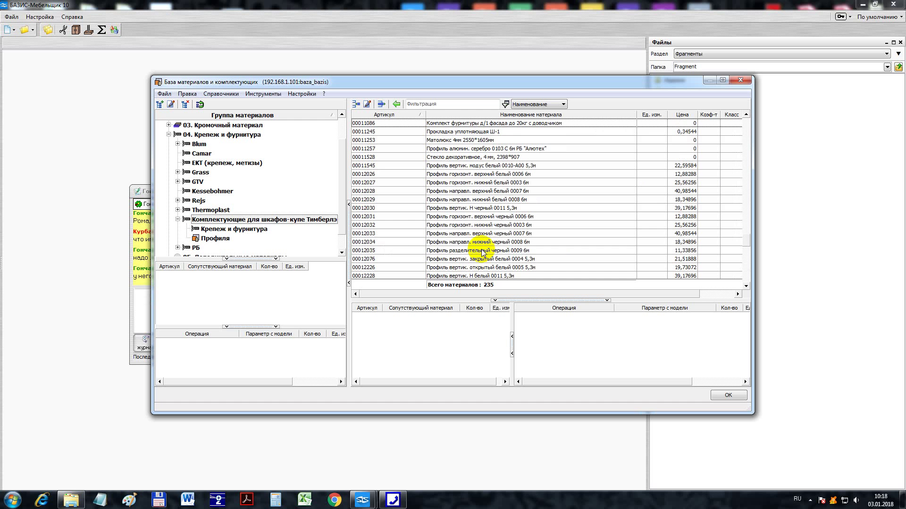
- Check the Крепеж и фурнитура and Профиля subgroups, then return to the components group
left_click(482, 252)
left_click(236, 228)
left_click(234, 235)
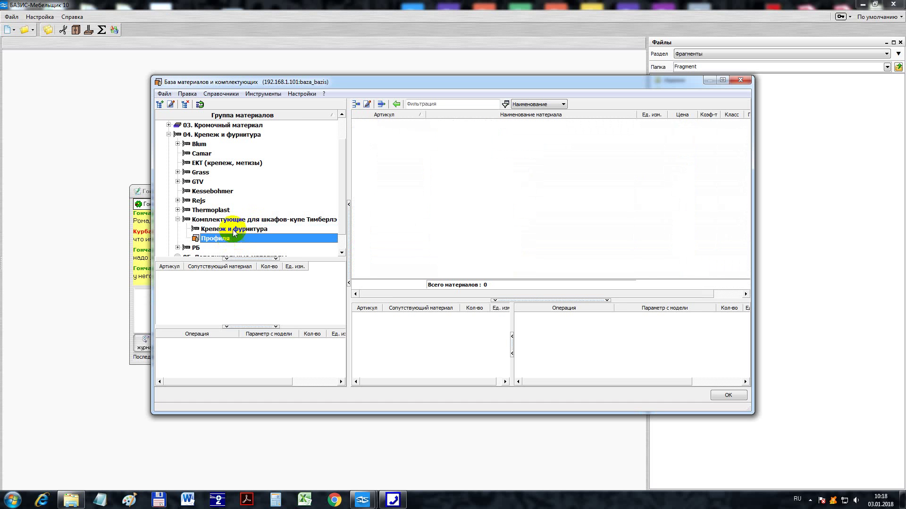
left_click(233, 220)
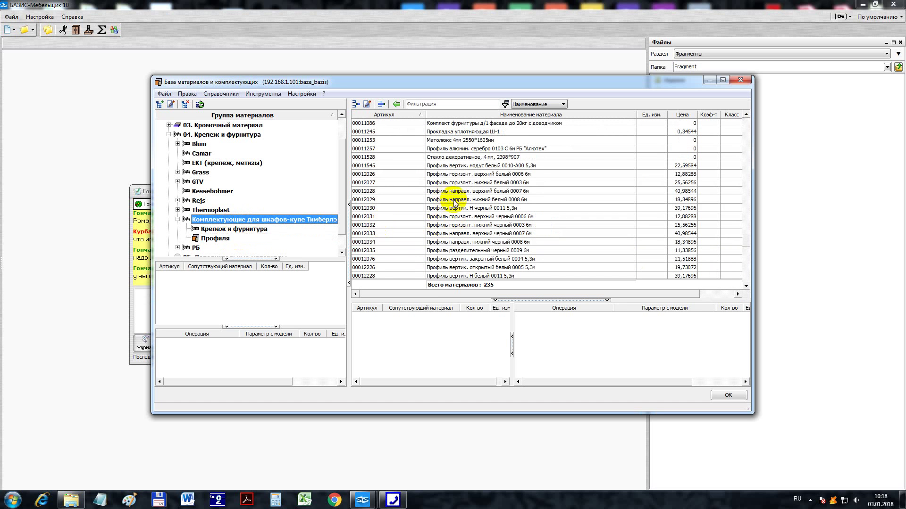
scroll(198, 253, "up", 1)
scroll(228, 253, "down", 2)
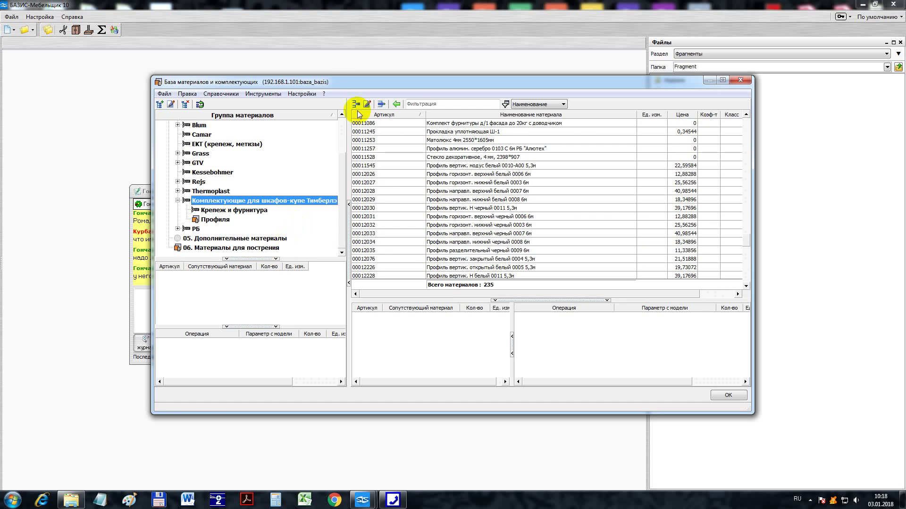
- Untick 'В группе показывать все материалы подгрупп' in Настройки and recheck the 18-item components group
left_click(261, 96)
mouse_move(227, 96)
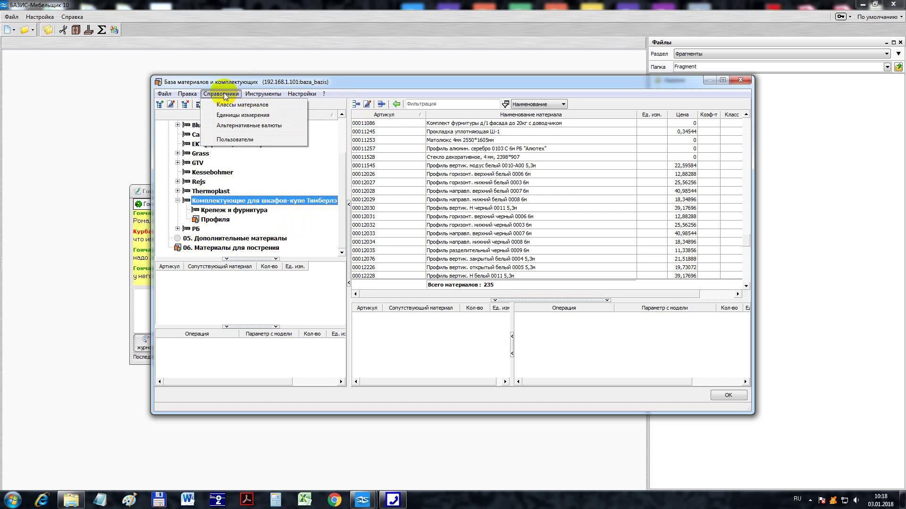
mouse_move(187, 96)
mouse_move(292, 97)
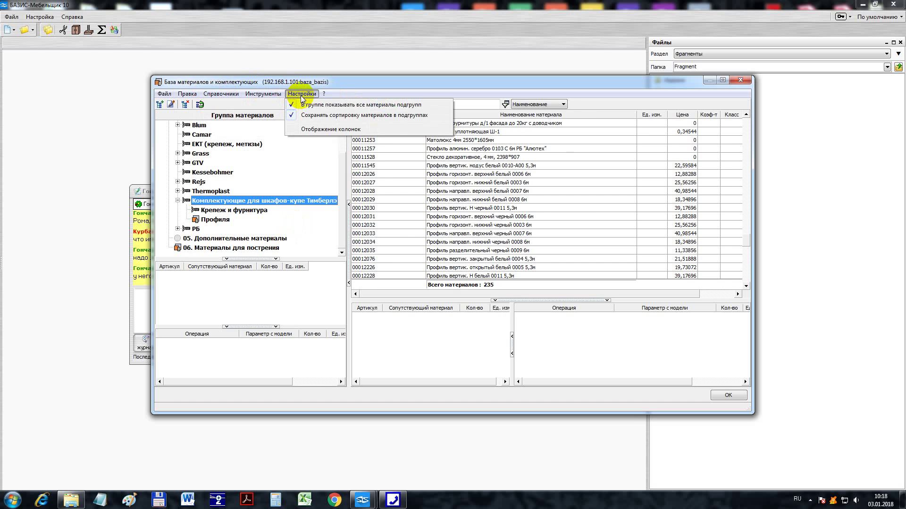
left_click(305, 104)
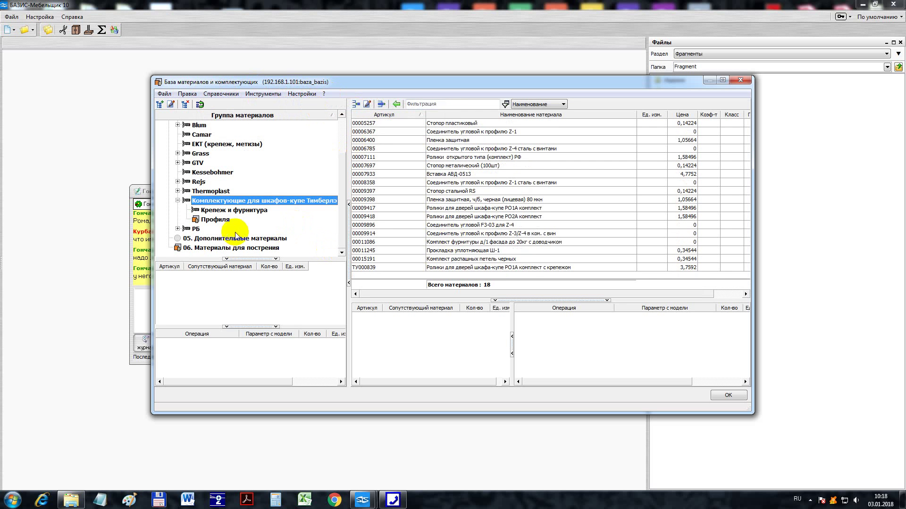
left_click(232, 210)
left_click(223, 219)
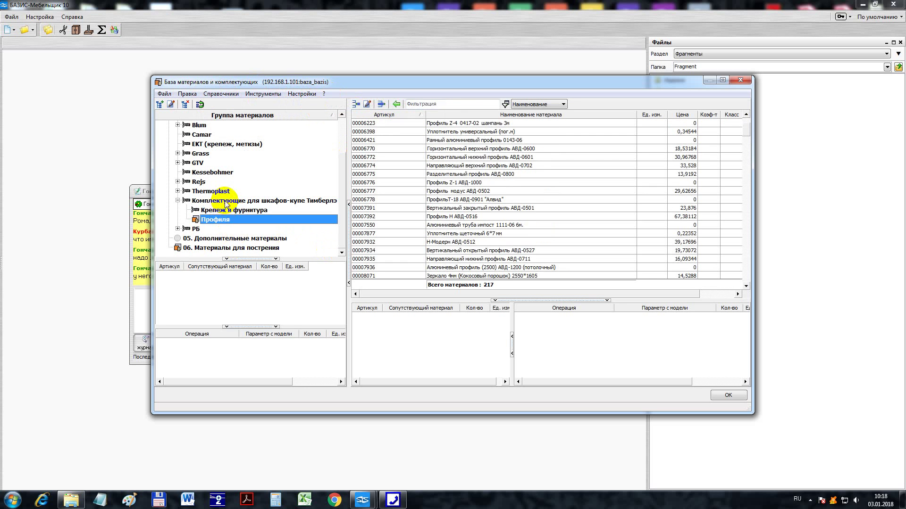
left_click(228, 200)
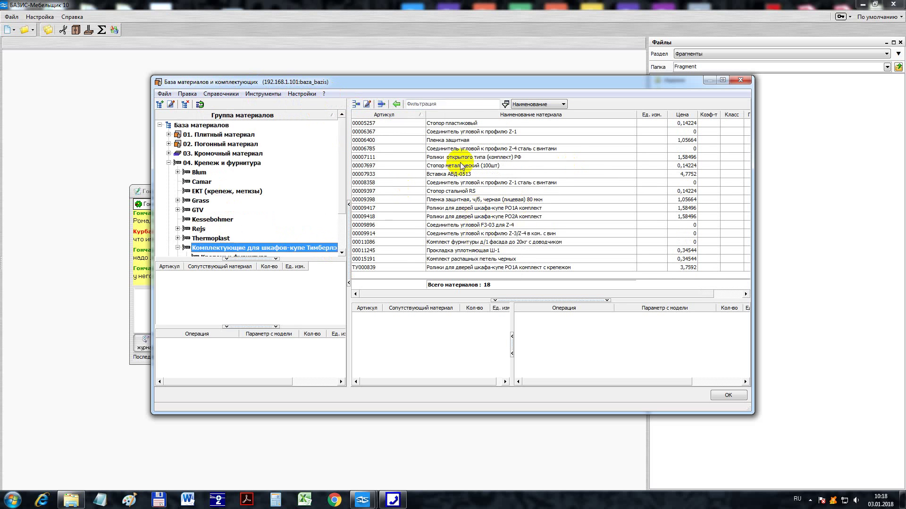
left_click(453, 124)
- Select all 18 fittings and move them to Комплектующие > Крепеж и фурнитура, confirming
left_click(457, 268, "shift")
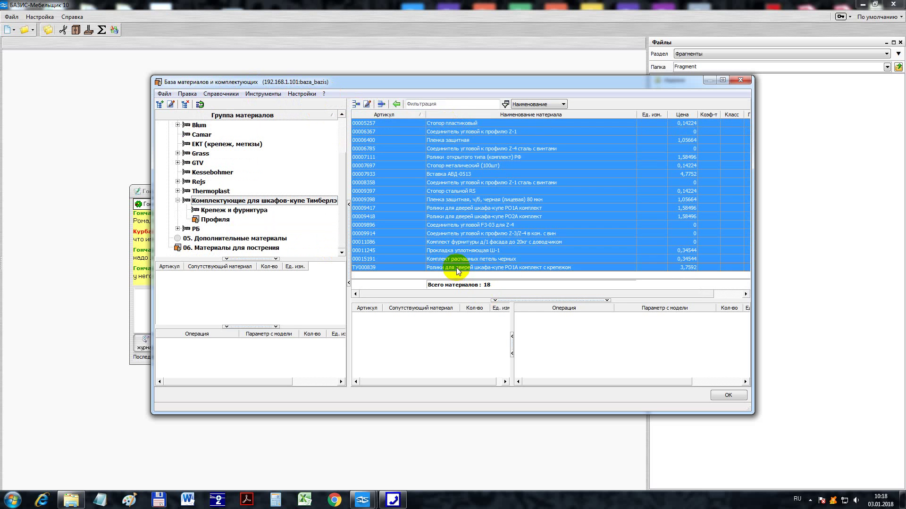
right_click(456, 218)
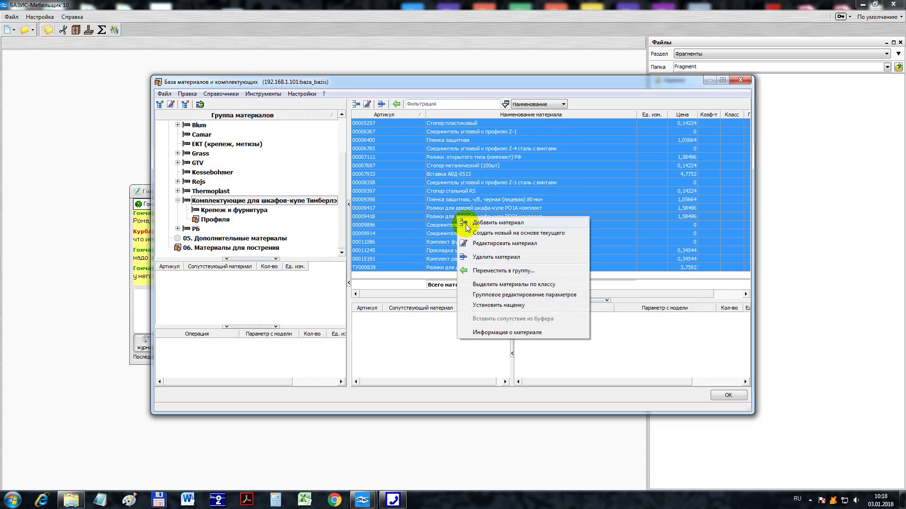
left_click(487, 268)
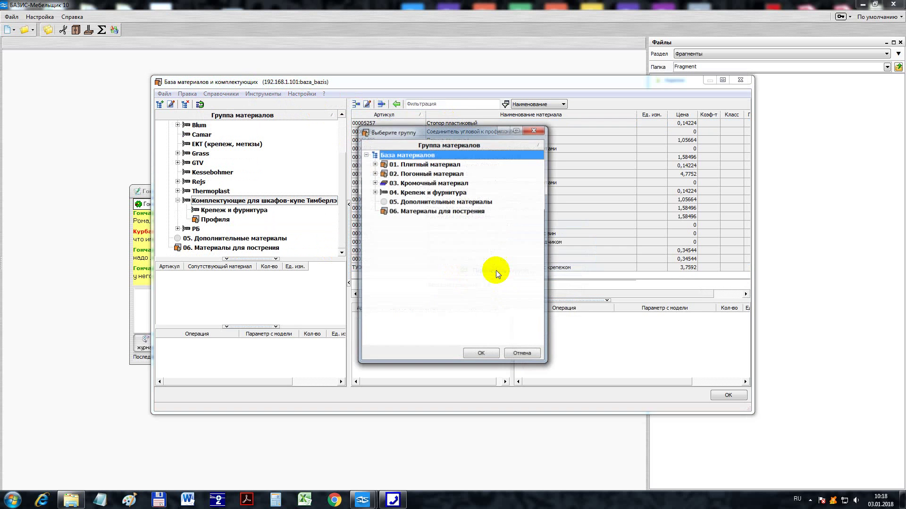
left_click(374, 192)
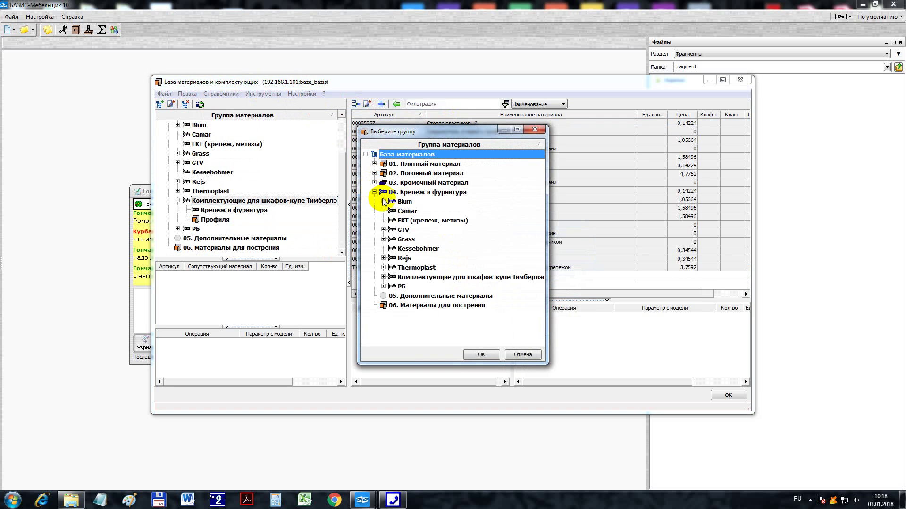
left_click(383, 277)
left_click(439, 286)
left_click(482, 355)
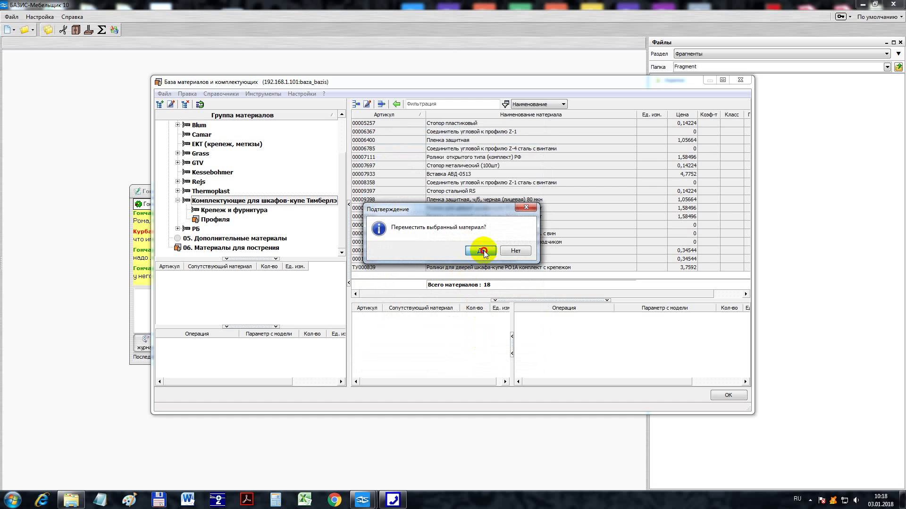
left_click(482, 251)
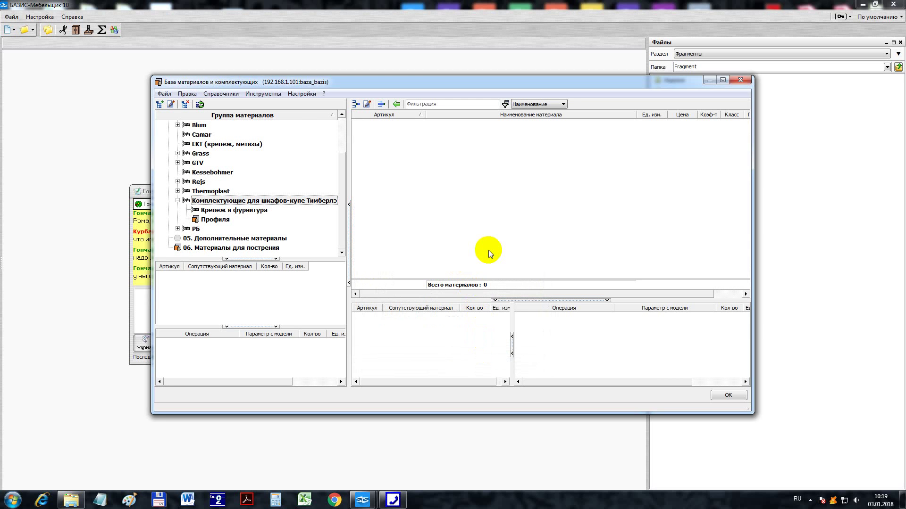
- Confirm 18 fittings in Крепеж и фурнитура and 217 items in Профиля, then close the database with OK
left_click(234, 210)
left_click(224, 220)
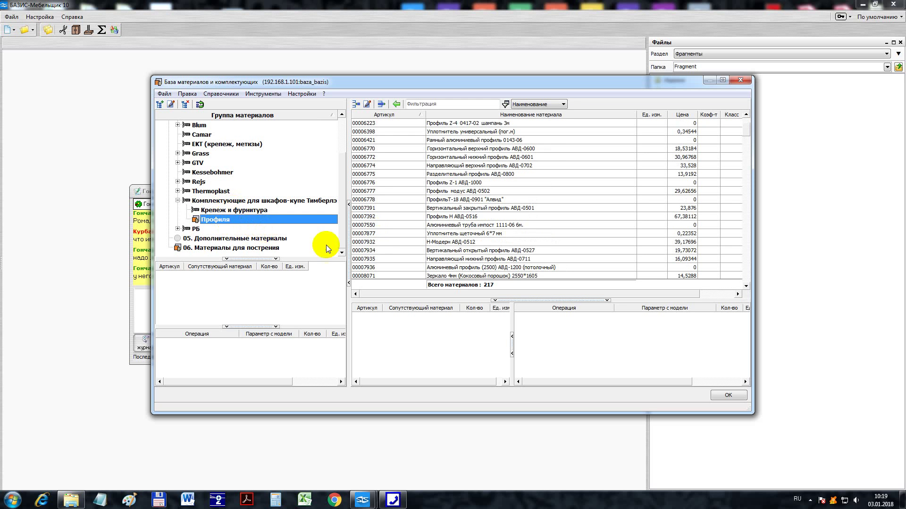
left_click(728, 396)
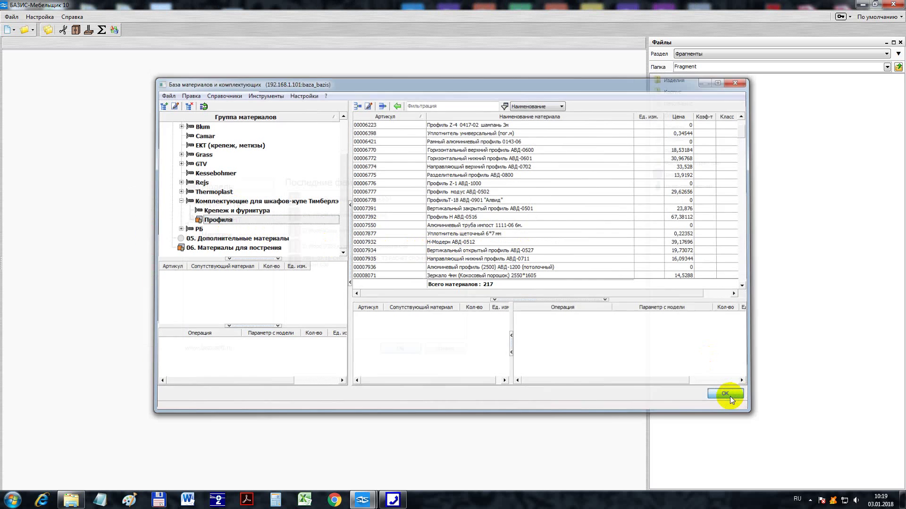